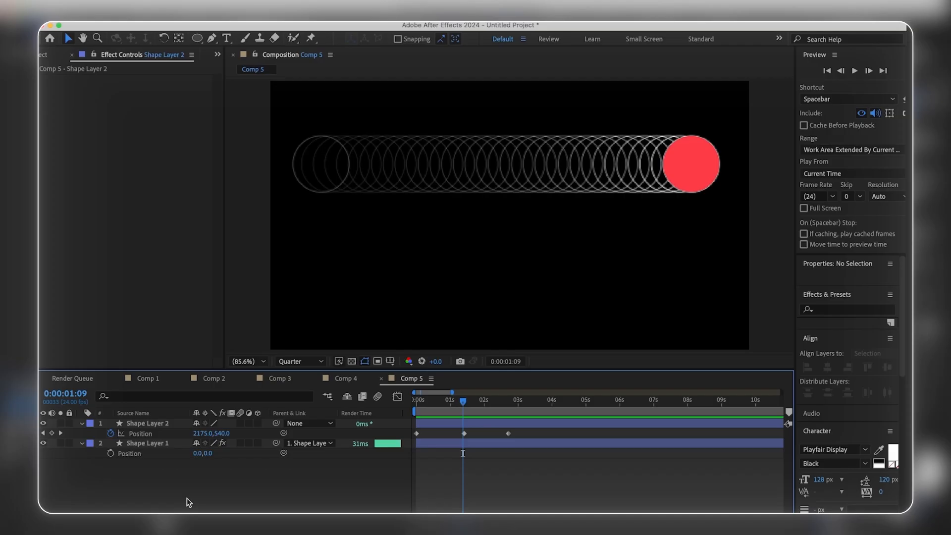
Step: Try Easy Ease on the first two Position keyframes of Shape Layer 2 and preview the circle's motion
mouse_move(450, 392)
left_mouse_down()
mouse_move(416, 400)
mouse_move(462, 400)
left_mouse_up()
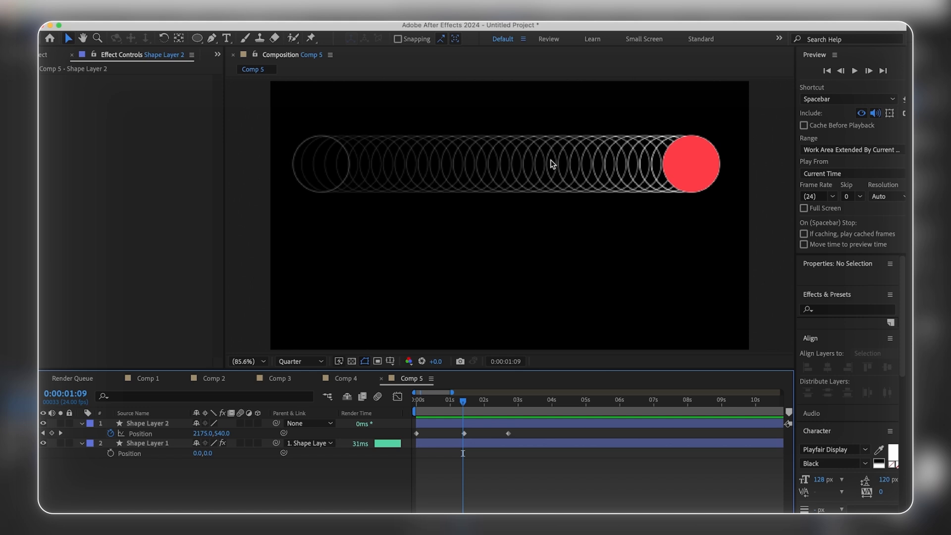
left_click_drag(482, 431, 413, 454)
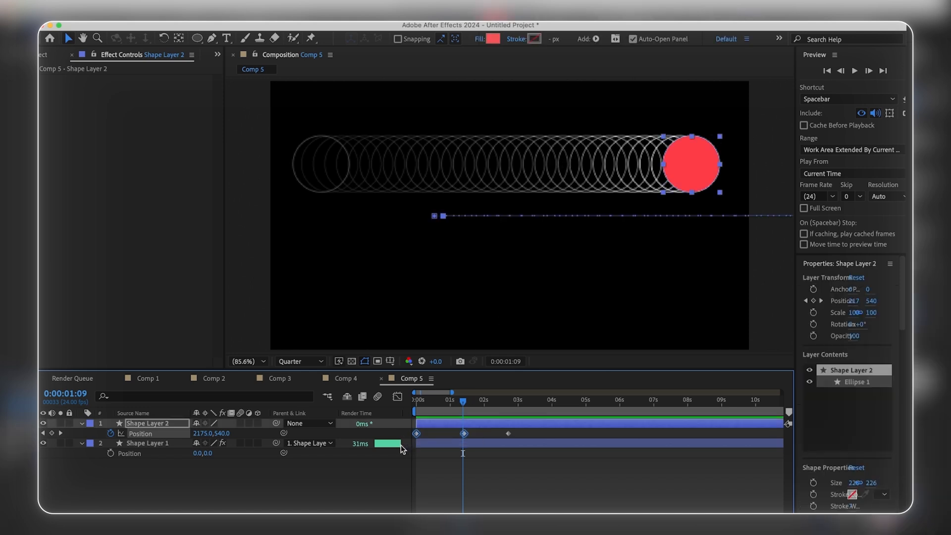
key("F9")
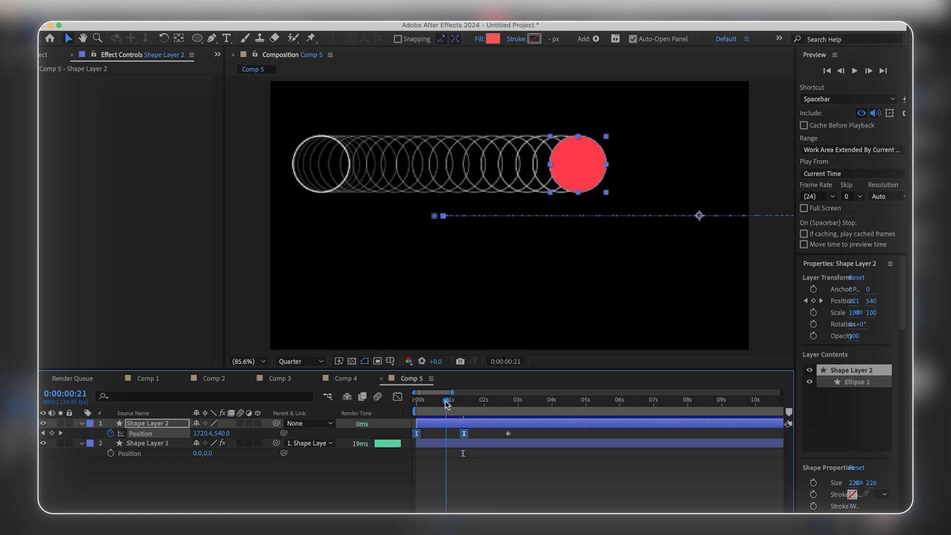
left_click_drag(461, 402, 407, 403)
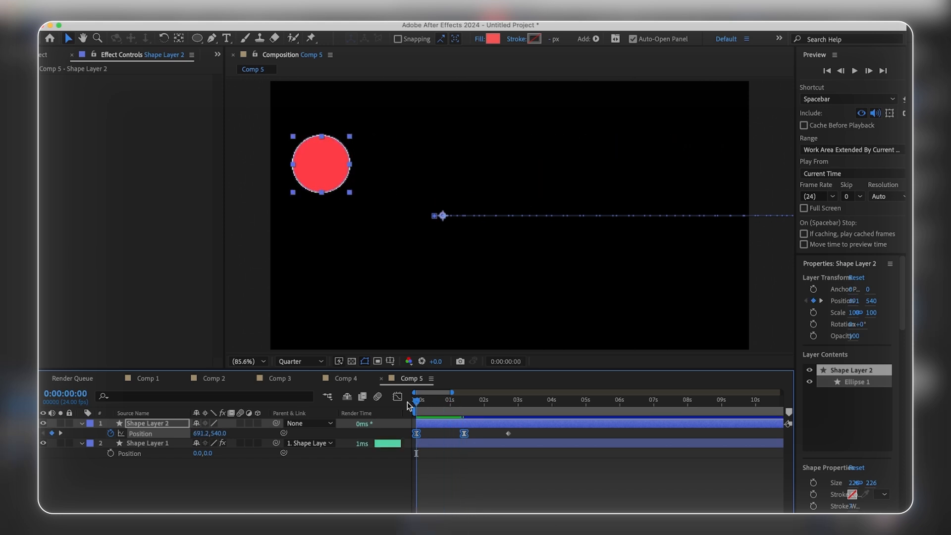
left_click(459, 475)
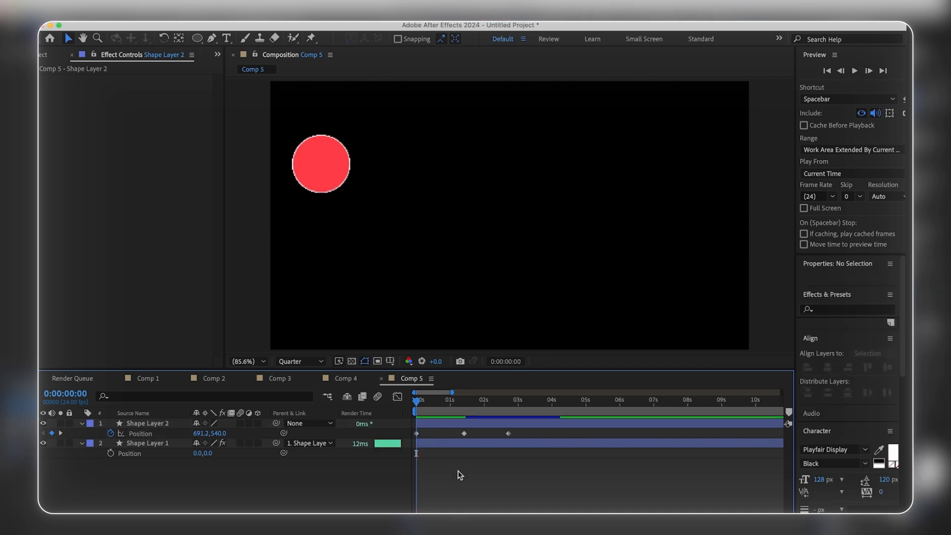
key("space")
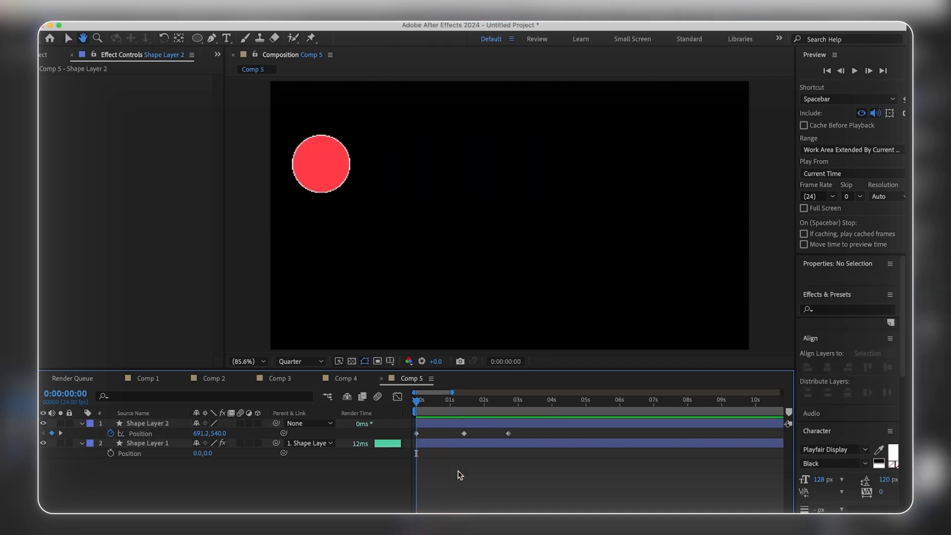
Step: Apply Easy Ease to Shape Layer 2's first two Position keyframes and open their curve in the Graph Editor
left_click_drag(419, 401, 398, 442)
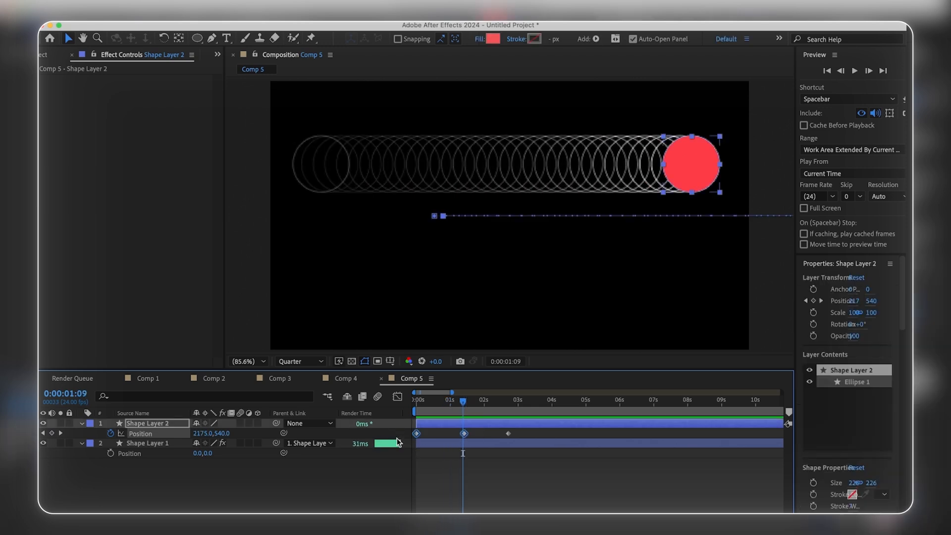
key("F9")
left_click(397, 398)
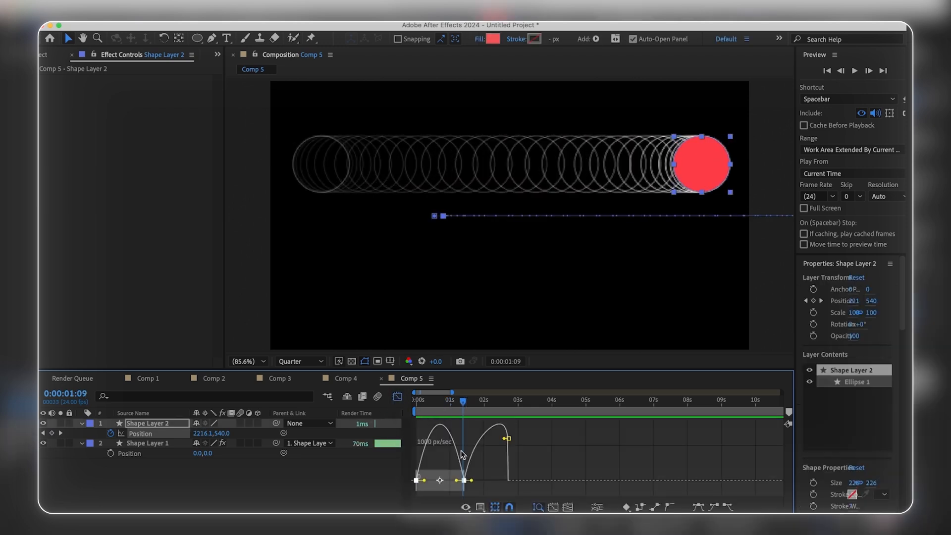
Step: Use the speed graph and lengthen the first keyframe's outgoing influence so the speed peaks close to the second keyframe
left_click(477, 508)
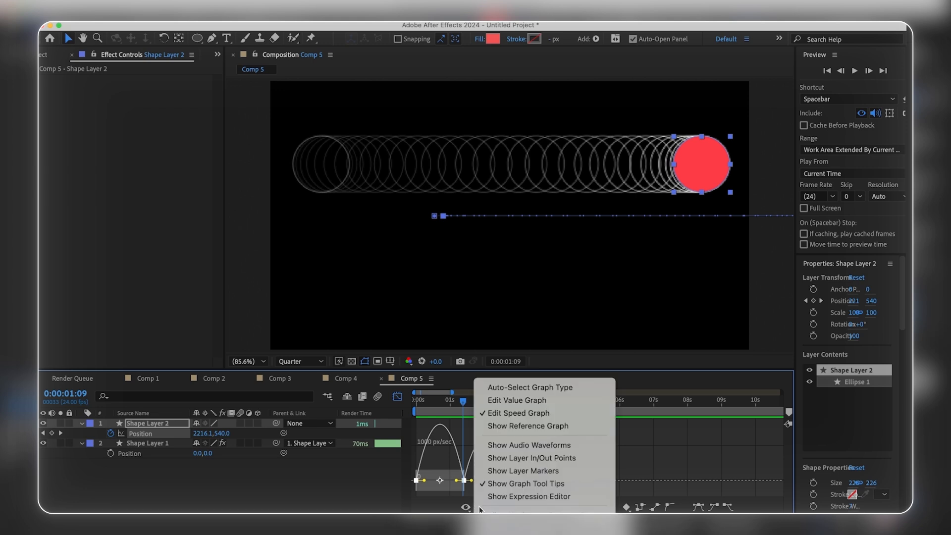
left_click(506, 417)
left_click_drag(431, 484, 441, 488)
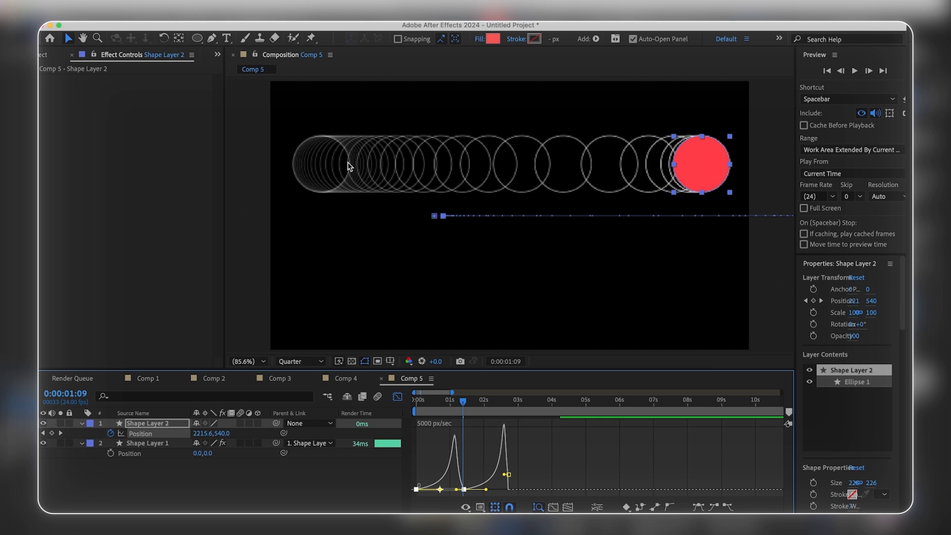
Step: Scrub through and play back the circle's eased motion in Comp 5 to compare it with the speed curve
left_click_drag(427, 401, 454, 403)
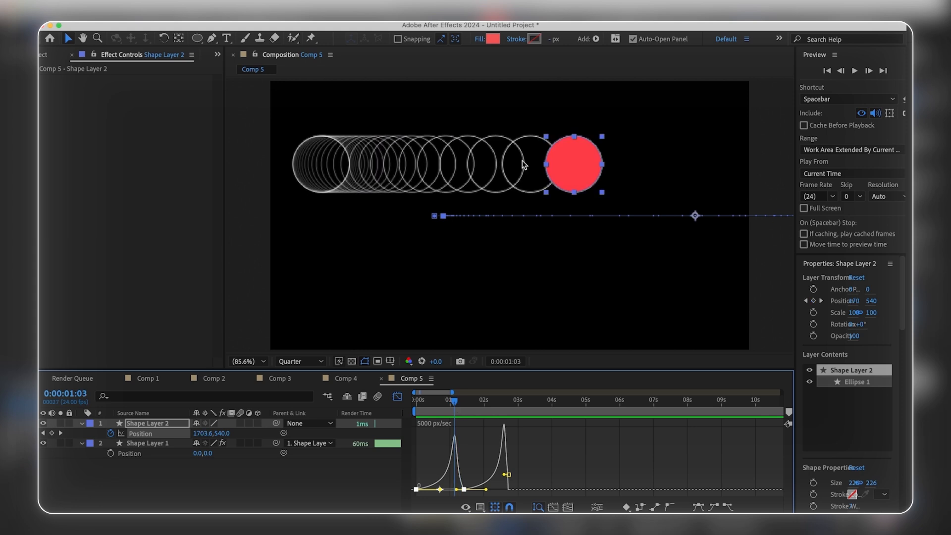
left_click(456, 442)
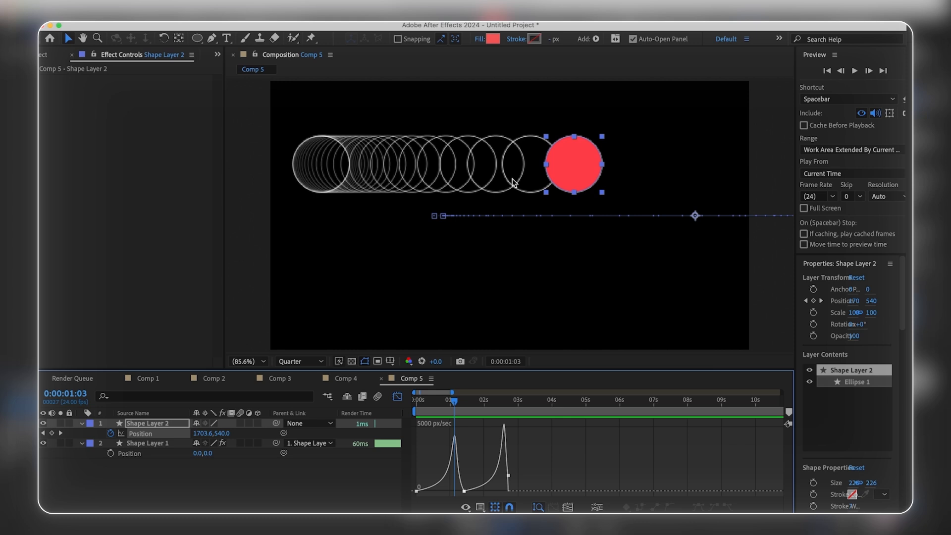
key("space")
left_click(416, 402)
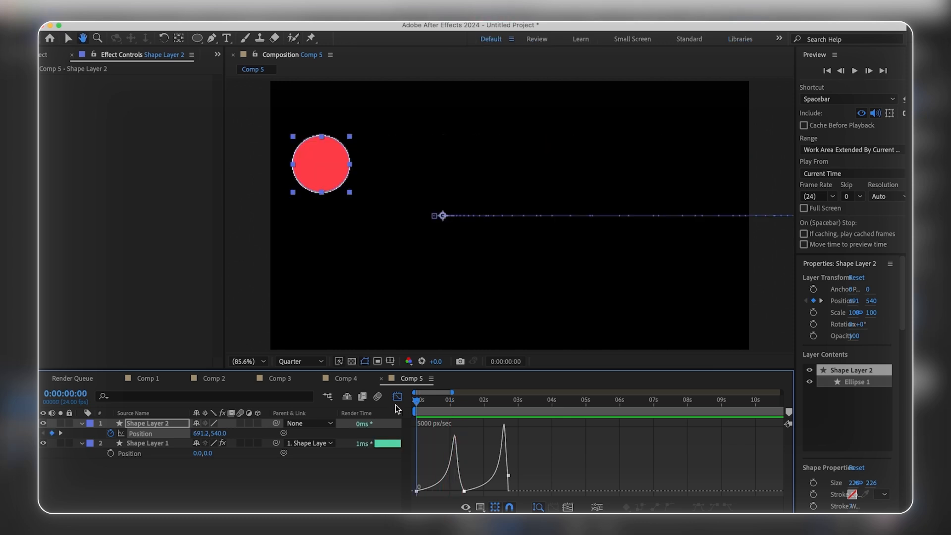
left_click_drag(416, 404, 483, 405)
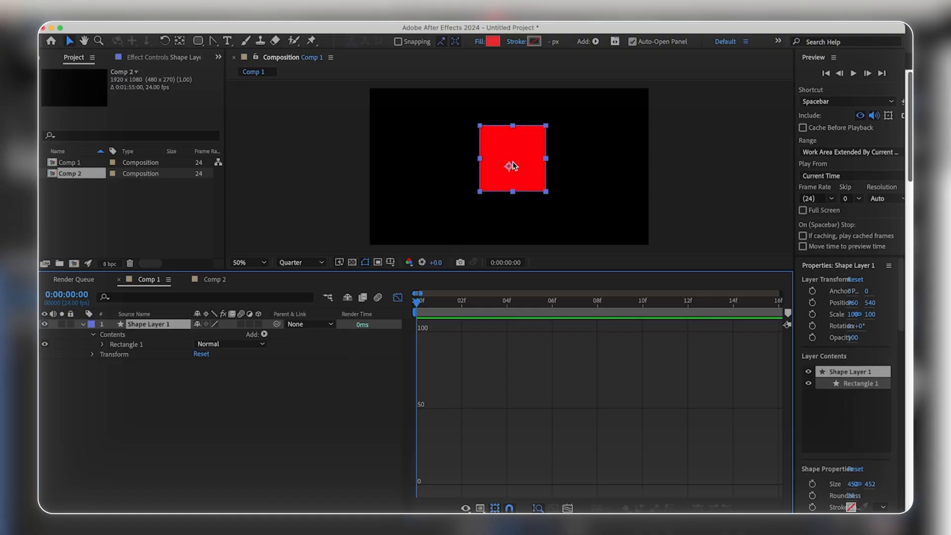
Step: Animate the red square's Position from 968, -224 above the frame at frame 0 to 960, 540 at frame 10
key("p")
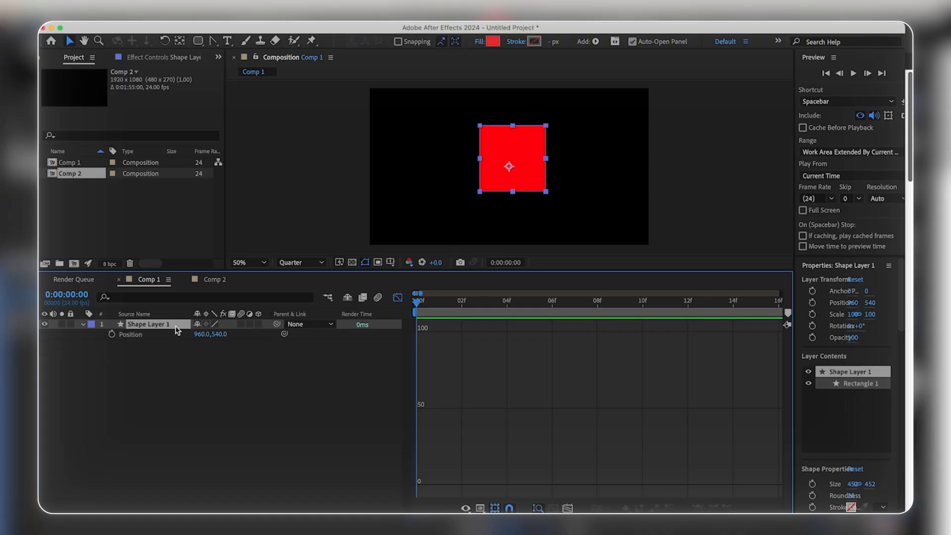
left_click(111, 334)
left_click_drag(442, 309, 658, 304)
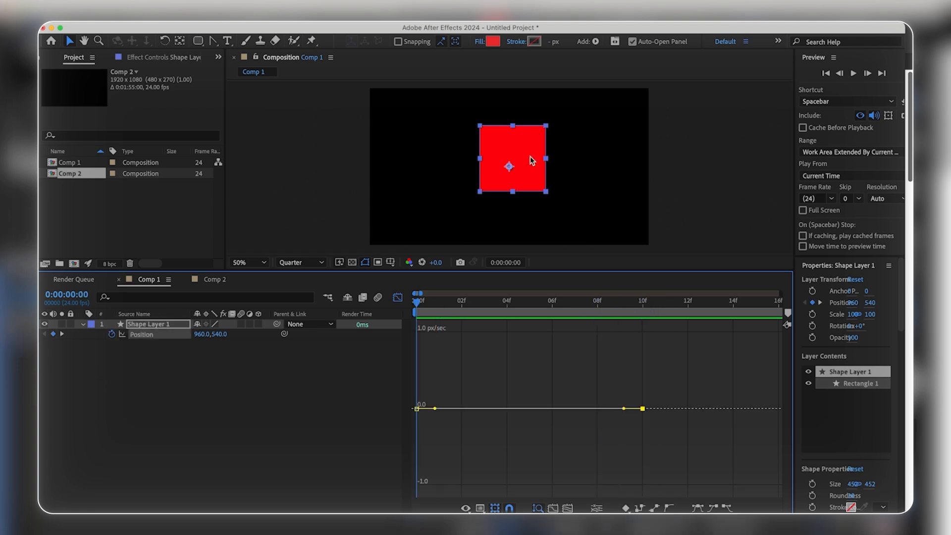
left_click_drag(530, 160, 532, 50)
scroll(513, 138, "down", 2)
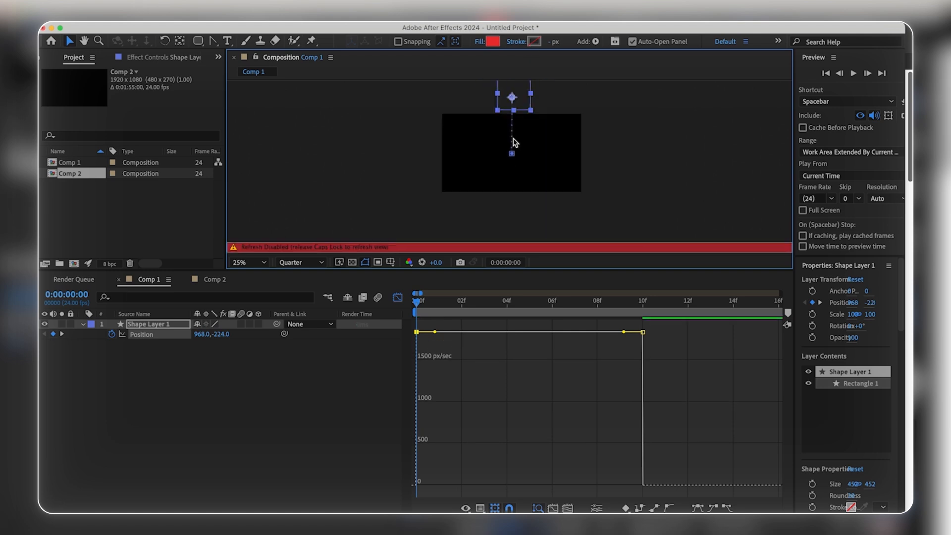
Step: Scrub through the square's drop and apply Easy Ease to both of its Position keyframes
left_click_drag(495, 304, 629, 310)
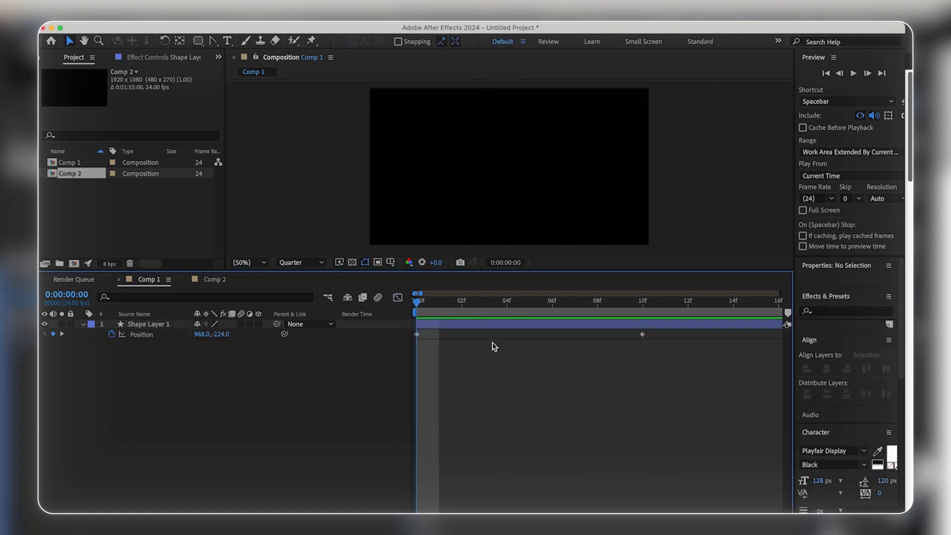
left_click_drag(494, 303, 592, 346)
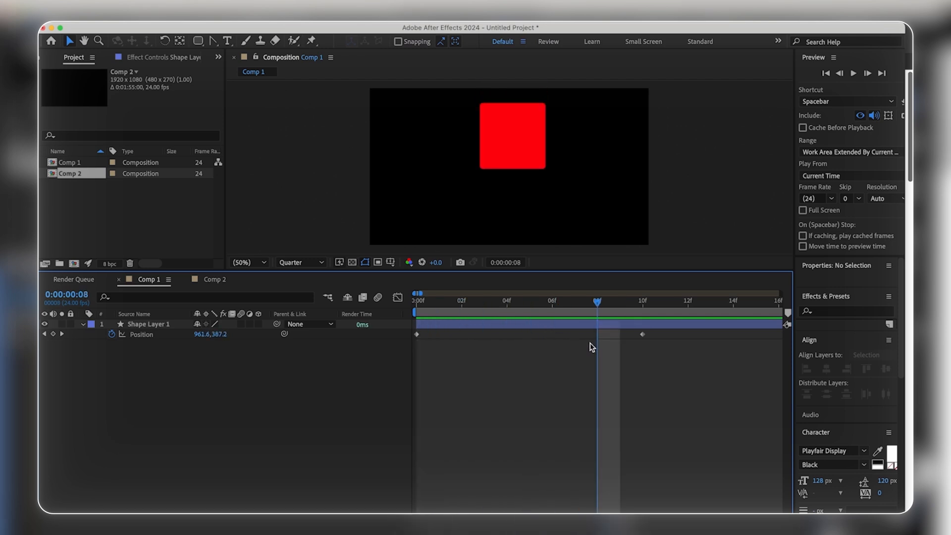
left_click_drag(592, 347, 458, 322)
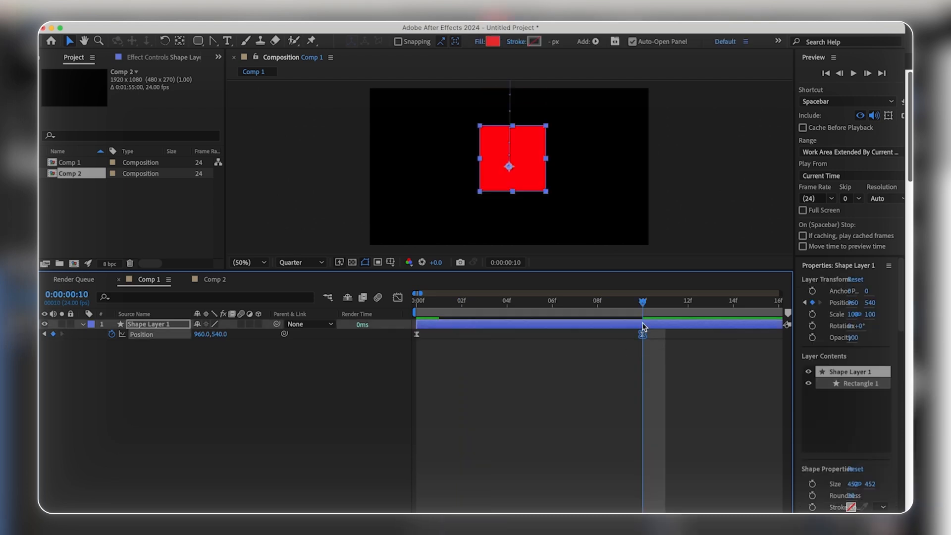
Step: Paste the final Position keyframe at frame 7 and set its value to 960, 544 for a slight overshoot
left_click_drag(644, 305, 575, 305)
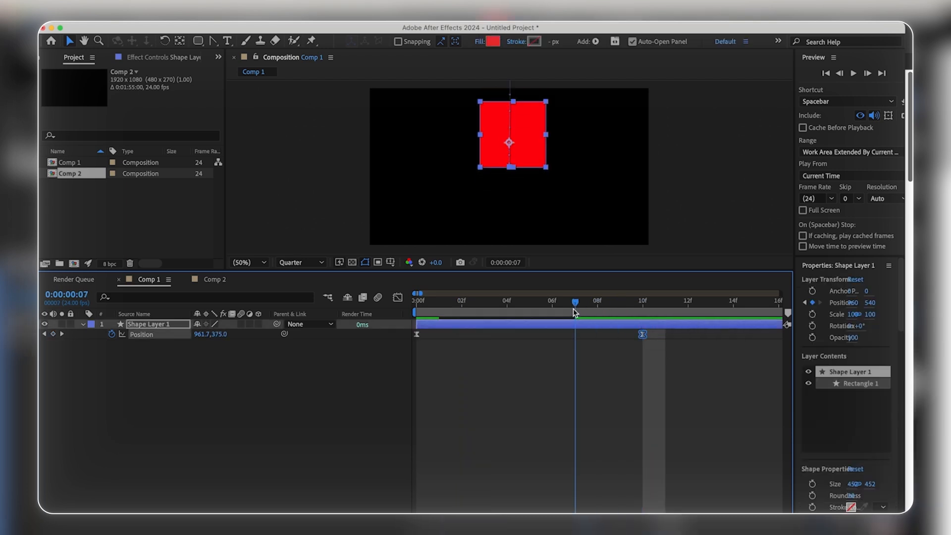
key("super+v")
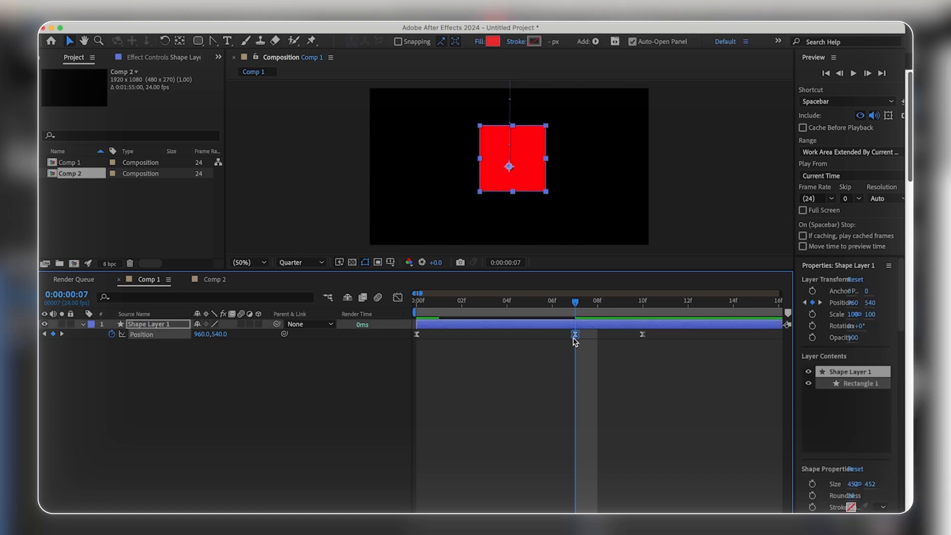
mouse_move(575, 341)
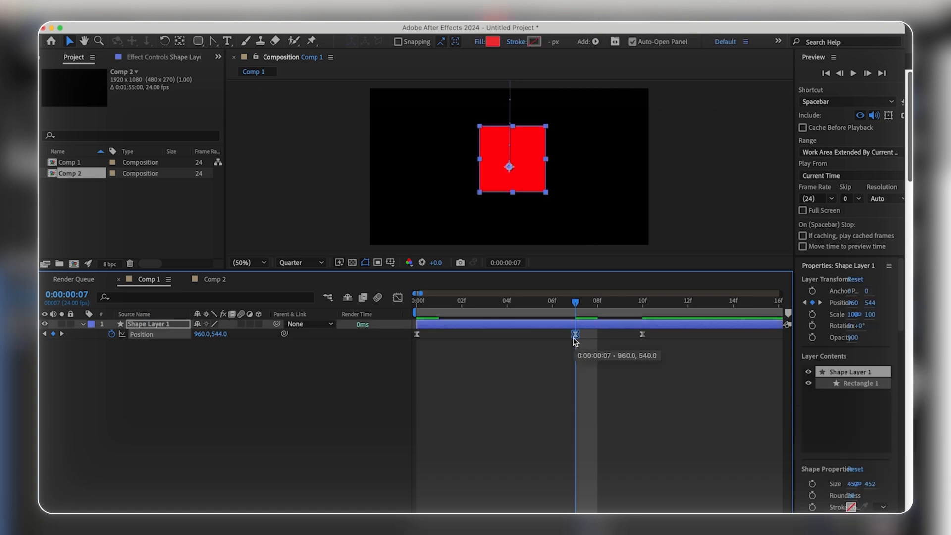
key("Home")
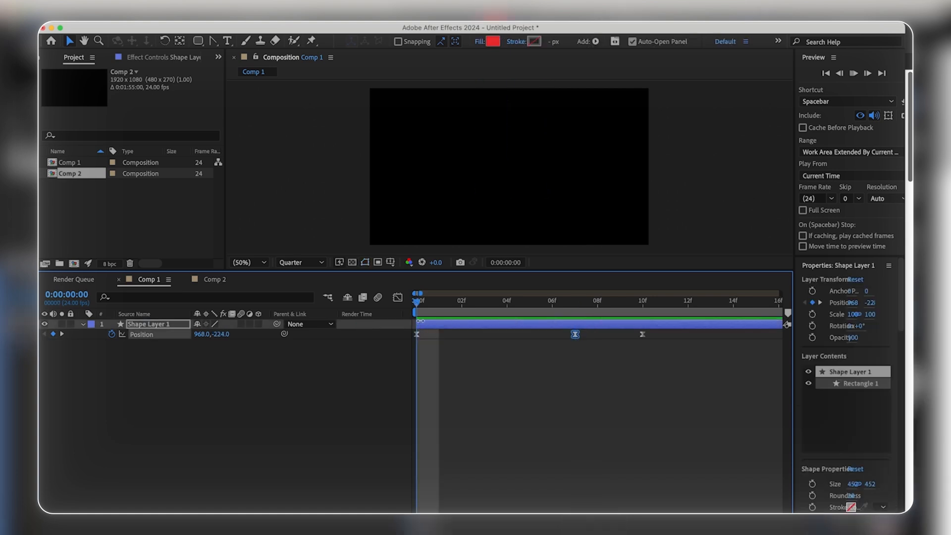
key("Page_Up")
key("Page_Up")
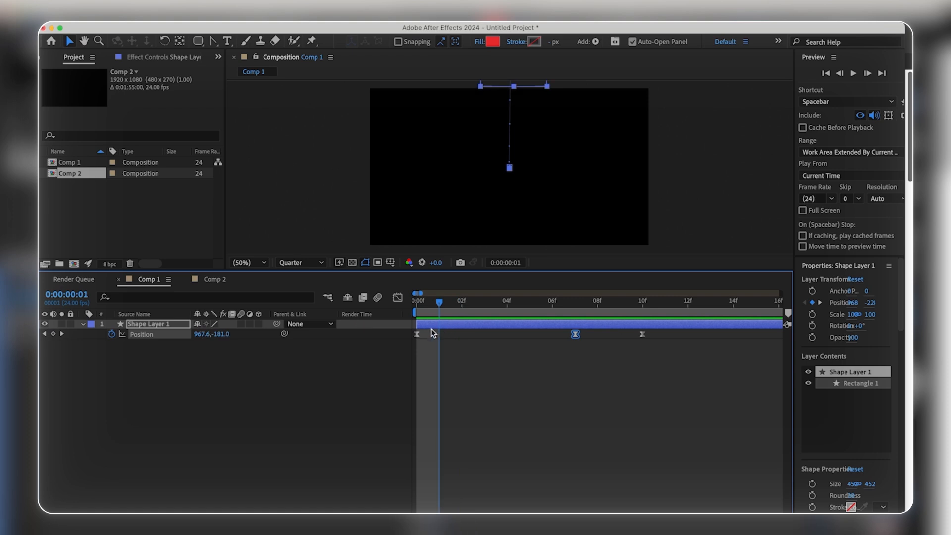
Step: Select all three Position keyframes and reshape their speed graph into a sharp peak just before frame 7
left_click(635, 354)
left_click_drag(663, 357, 327, 319)
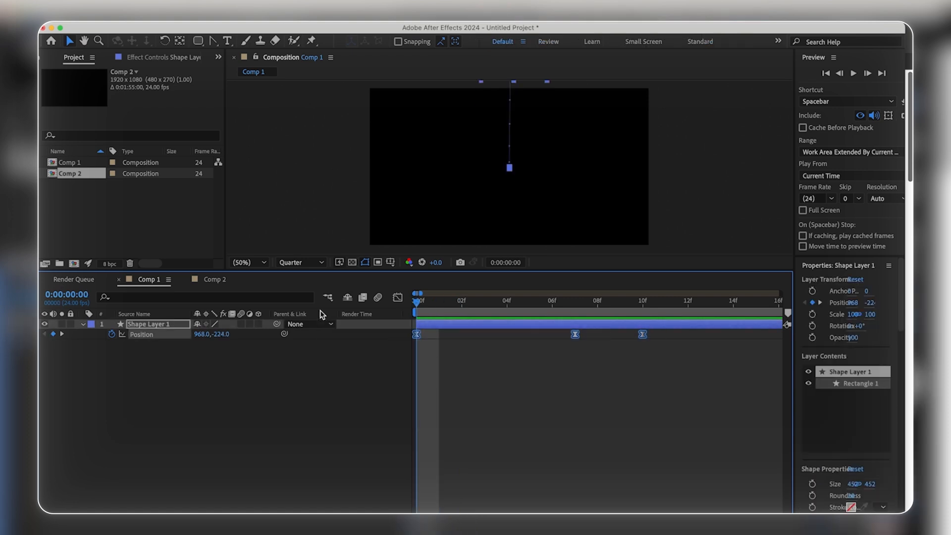
left_click(398, 297)
left_click_drag(670, 407, 573, 487)
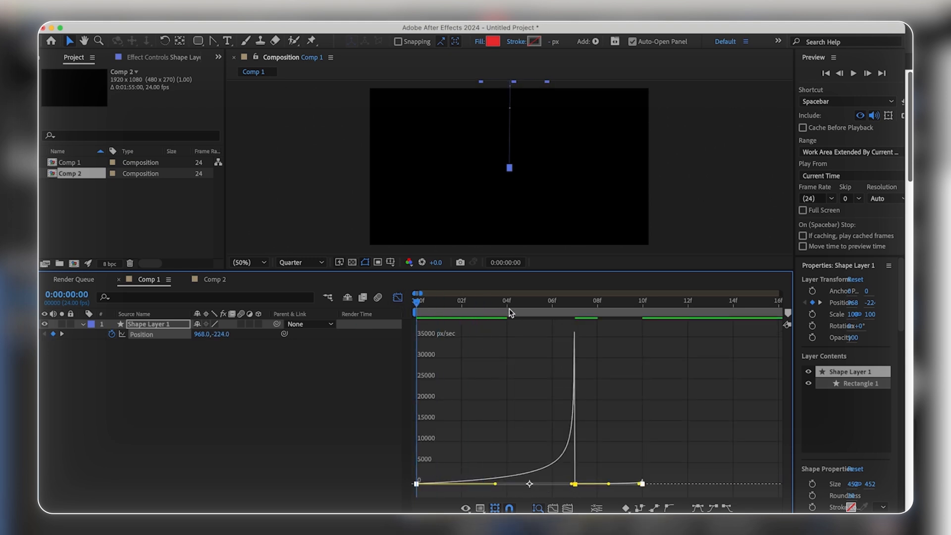
Step: Play back the square's drop from frame 0 to check the accelerated landing
left_click(430, 309)
left_click(418, 309)
key("space")
key("space")
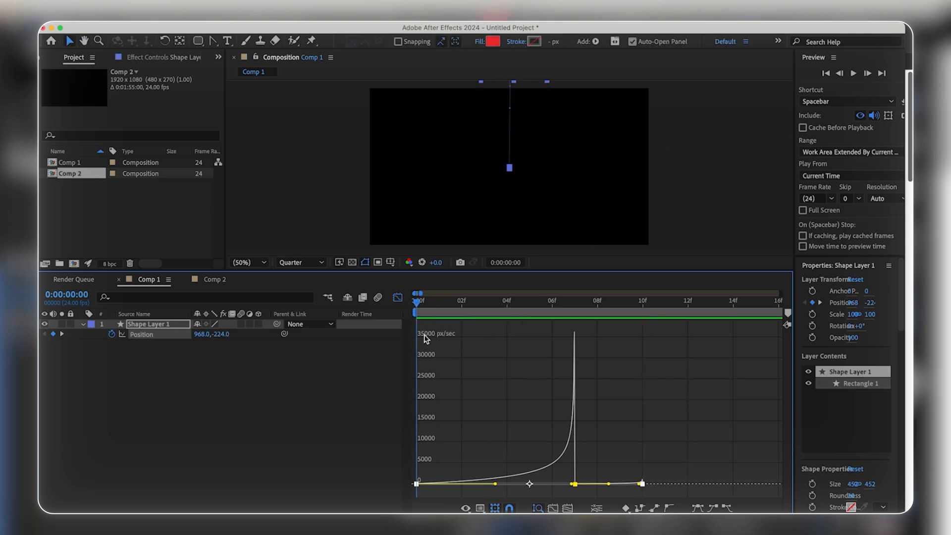
key("space")
key("space")
Step: Extend the last Position keyframe's incoming influence toward frame 7 in the speed graph
left_click_drag(639, 484, 631, 484)
key("super+z")
left_click(643, 485)
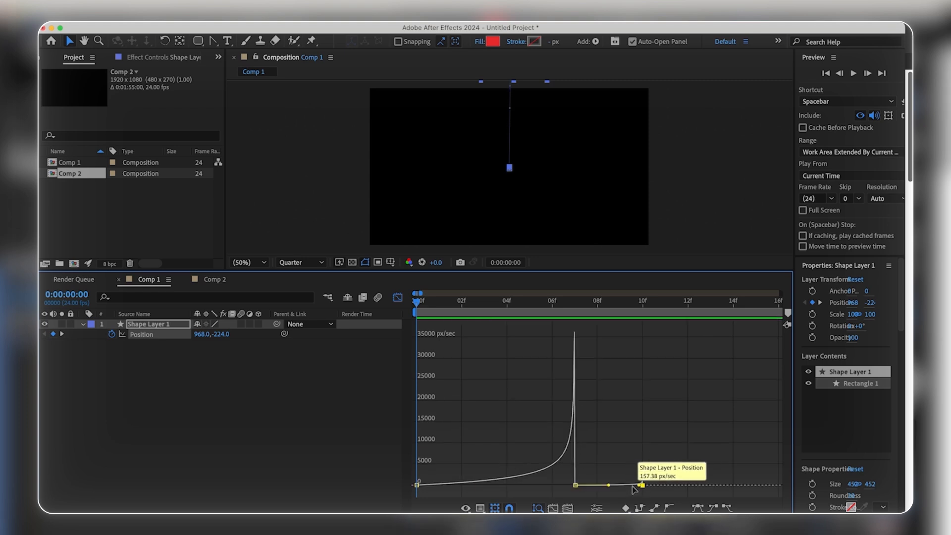
left_click_drag(641, 485, 609, 486)
Step: Play back the drop again to check how the square settles after the overshoot
left_click(438, 303)
key("space")
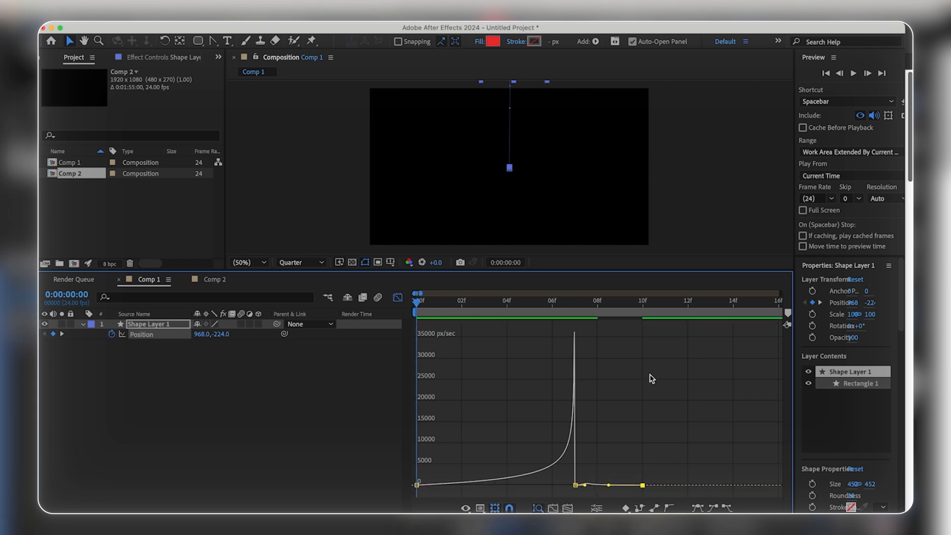
key("space")
key("space")
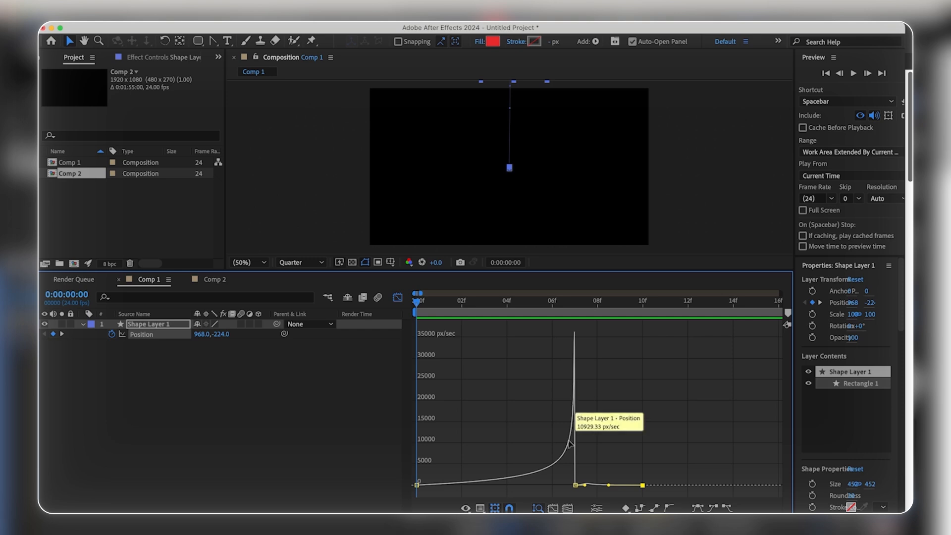
Step: Switch the Position curve from the speed graph to the value graph
mouse_move(417, 303)
left_mouse_down()
mouse_move(444, 323)
mouse_move(417, 311)
left_mouse_up()
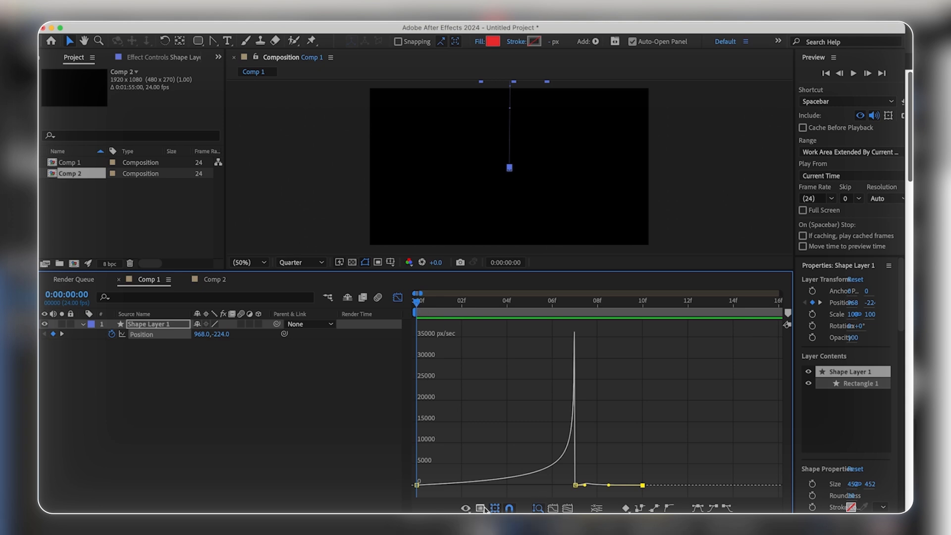
left_click(465, 508)
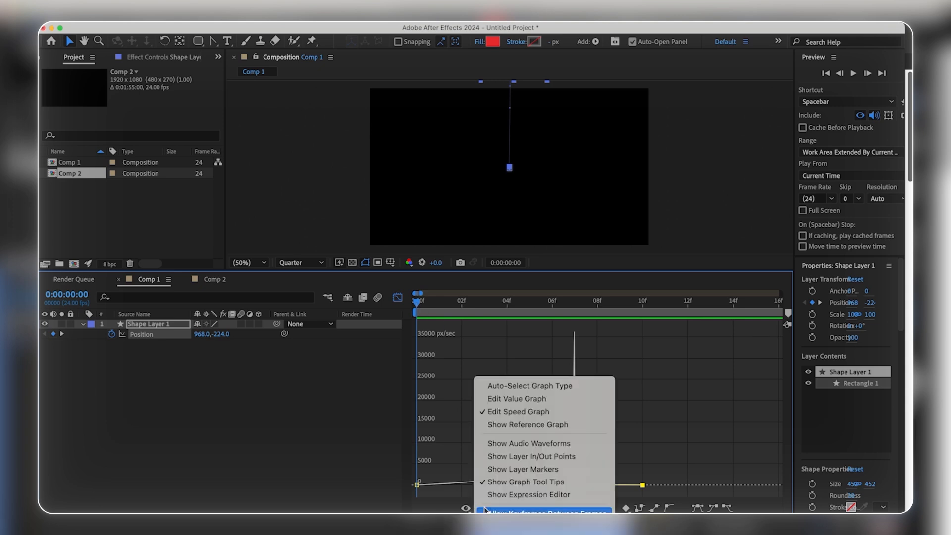
left_click(524, 399)
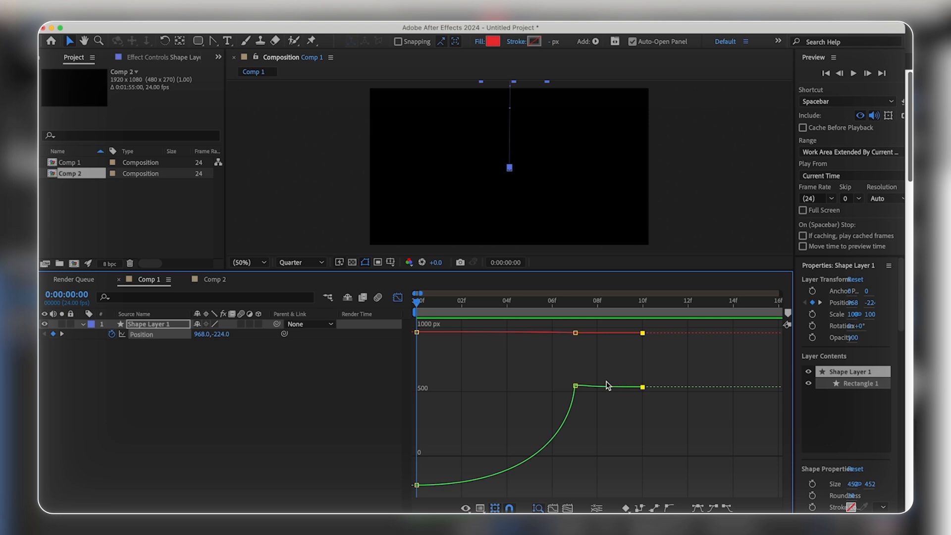
Step: Close the Graph Editor and convert all three of the square's Position keyframes to linear interpolation
left_click(398, 297)
left_click_drag(671, 360, 381, 330)
left_click(576, 335, "super")
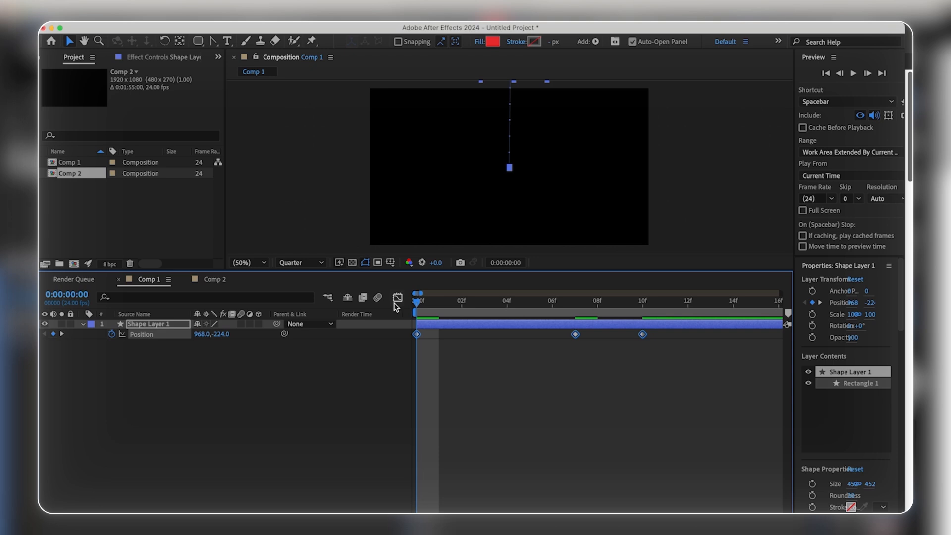
Step: Show the square's Position value graph and separate Position into X and Y dimensions
key("shift+F3")
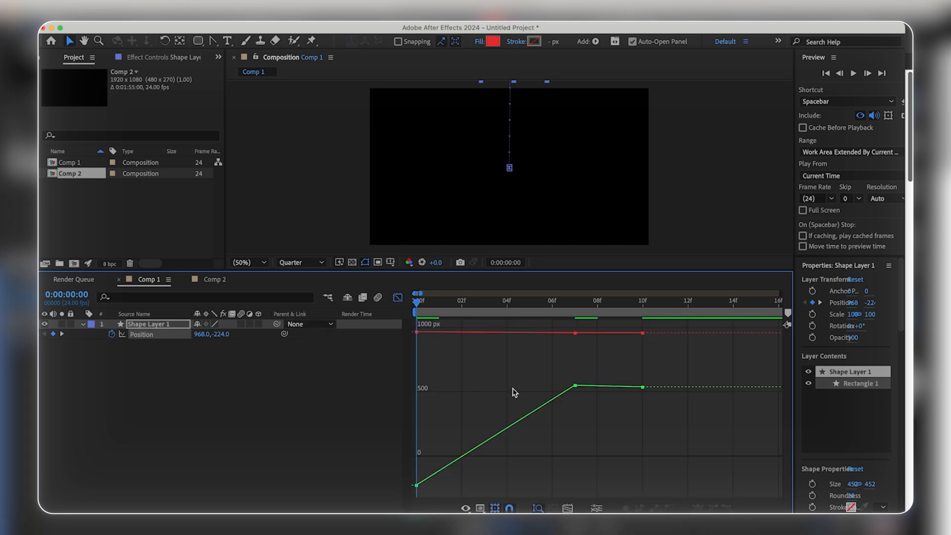
left_click(467, 508)
left_click(513, 399)
right_click(155, 334)
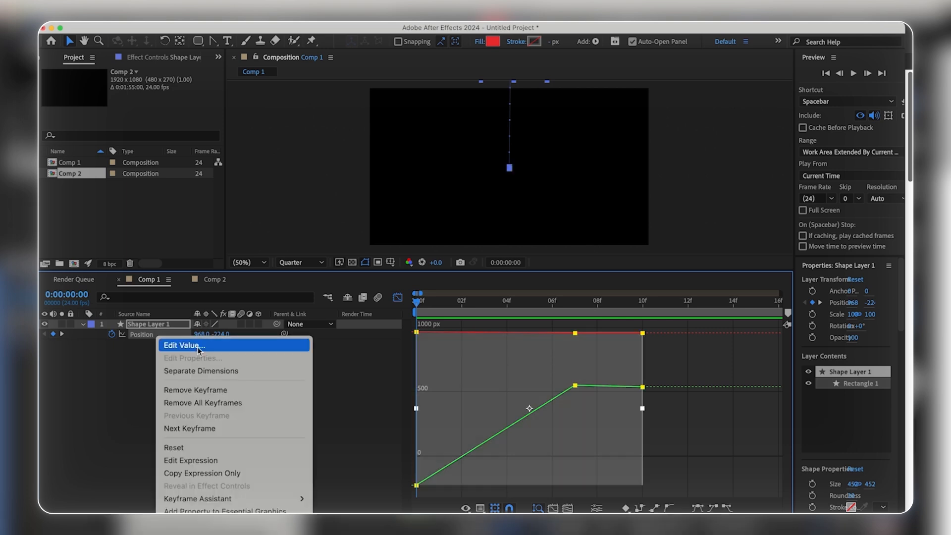
left_click(204, 371)
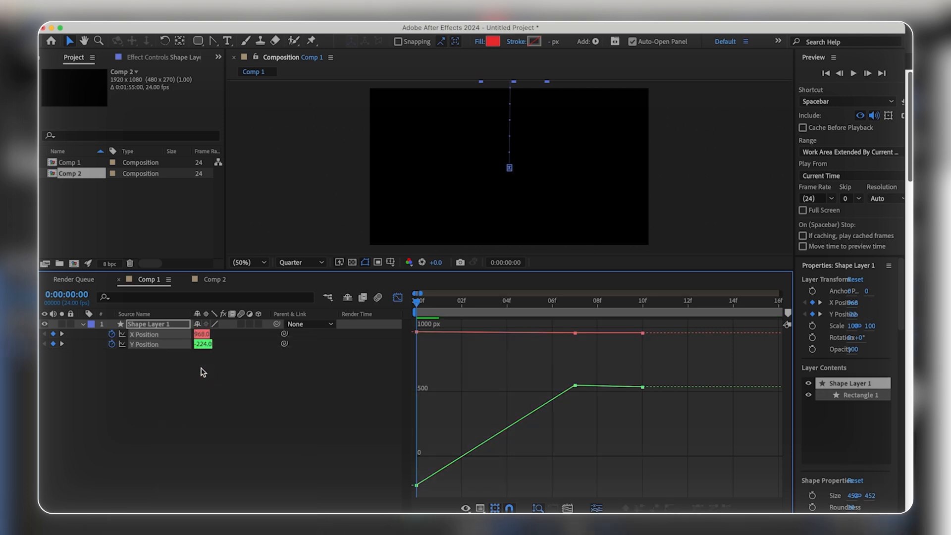
Step: Compare the X and Y Position curves and remove all keyframes from X Position
left_click(153, 337)
left_click(151, 345)
left_click(150, 336)
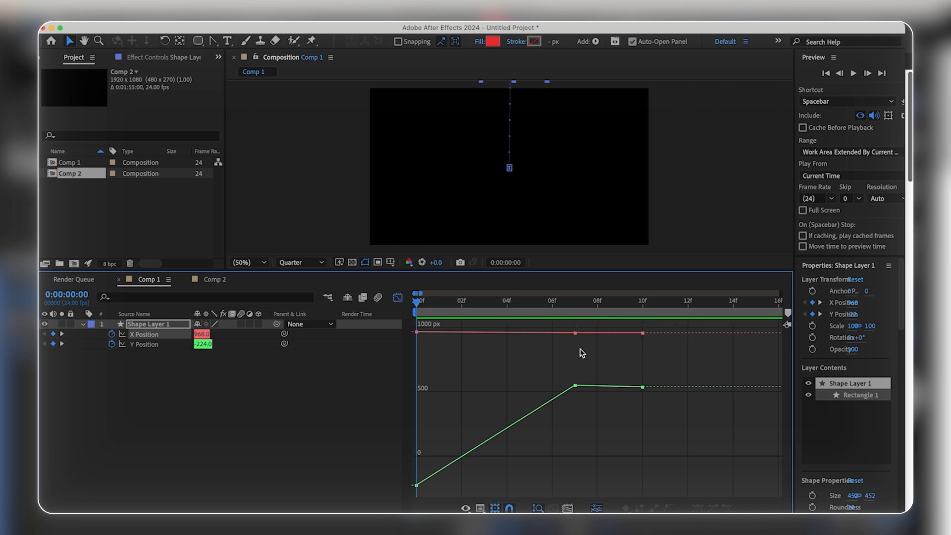
left_click(112, 334)
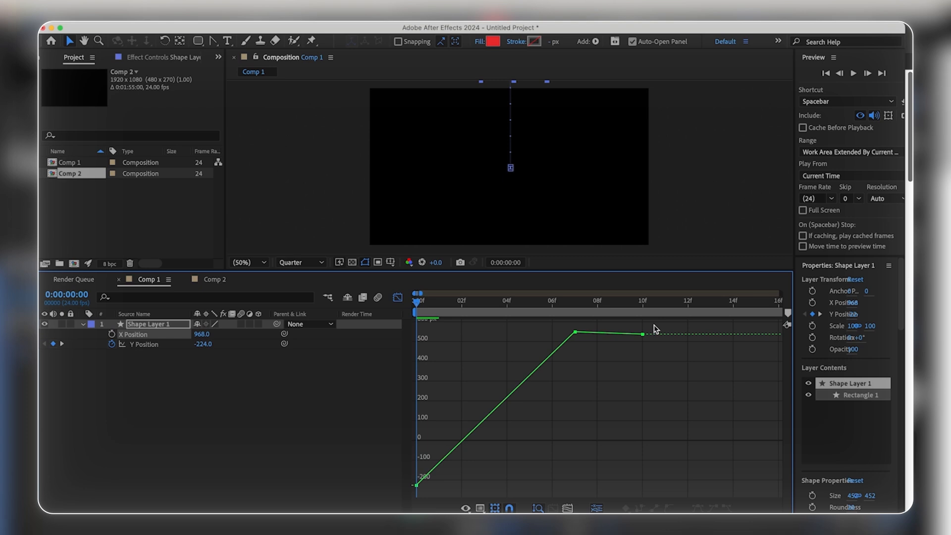
Step: Extend the first Y Position keyframe's outgoing handle toward frame 6 in the value graph so the drop starts slower and accelerates
left_click(417, 486)
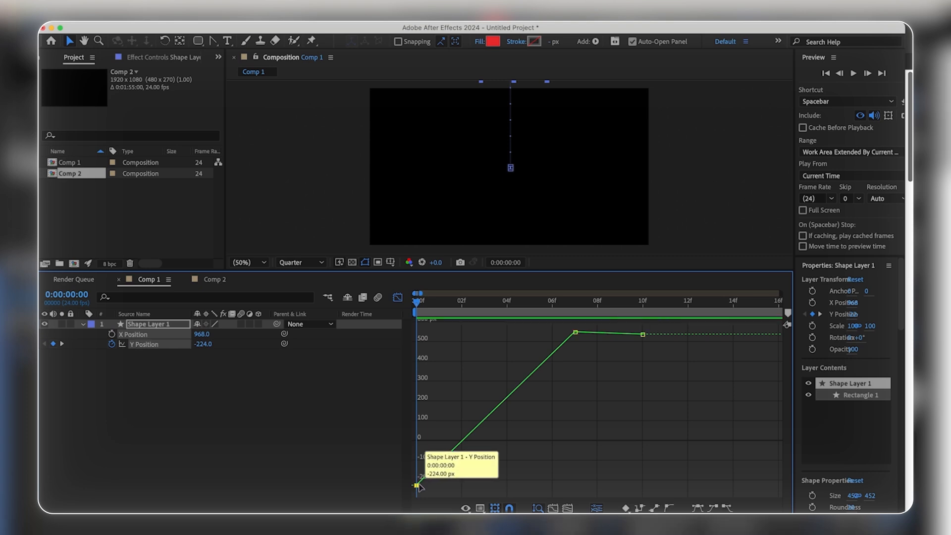
left_click_drag(418, 485, 545, 428)
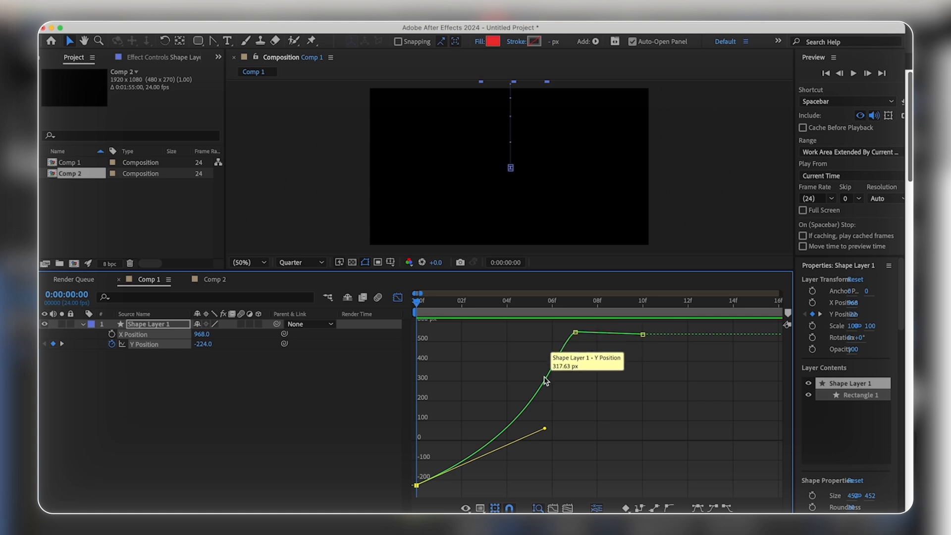
left_click(494, 384)
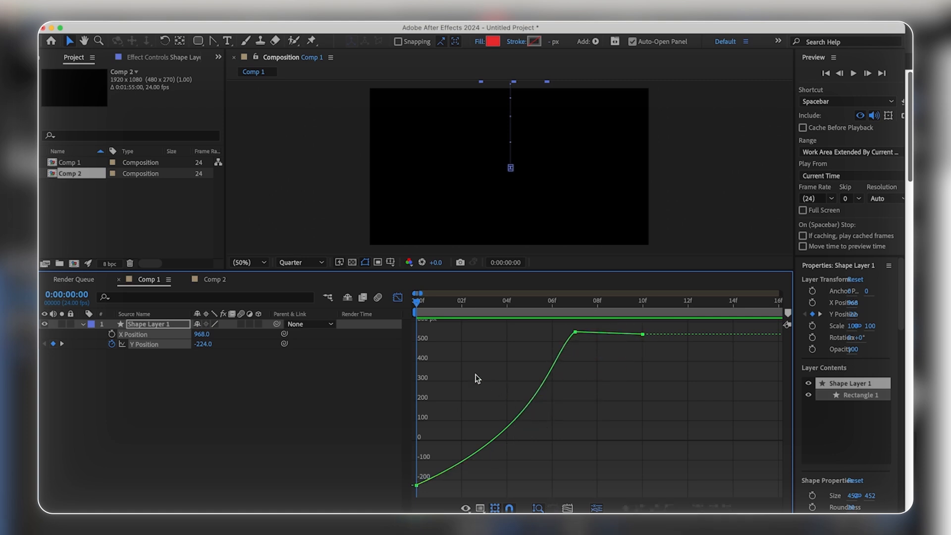
Step: Use the Convert Vertex tool to pull a steep incoming handle from the frame 7 Y Position keyframe
left_click_drag(420, 301, 551, 306)
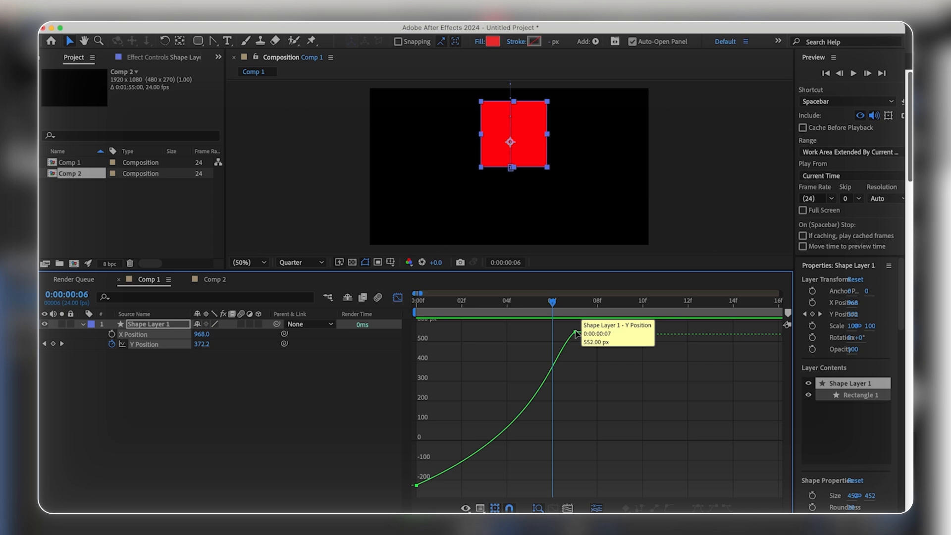
left_click(575, 332)
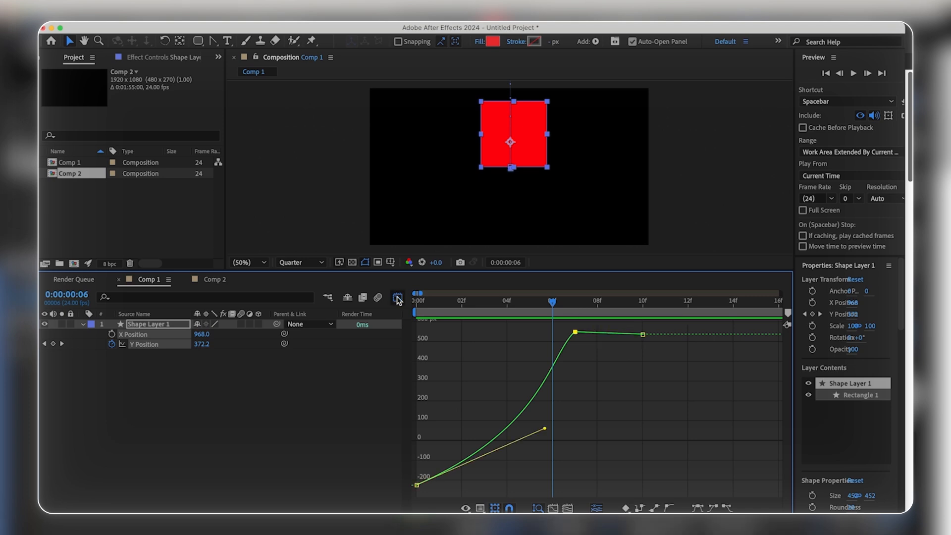
left_click(213, 42)
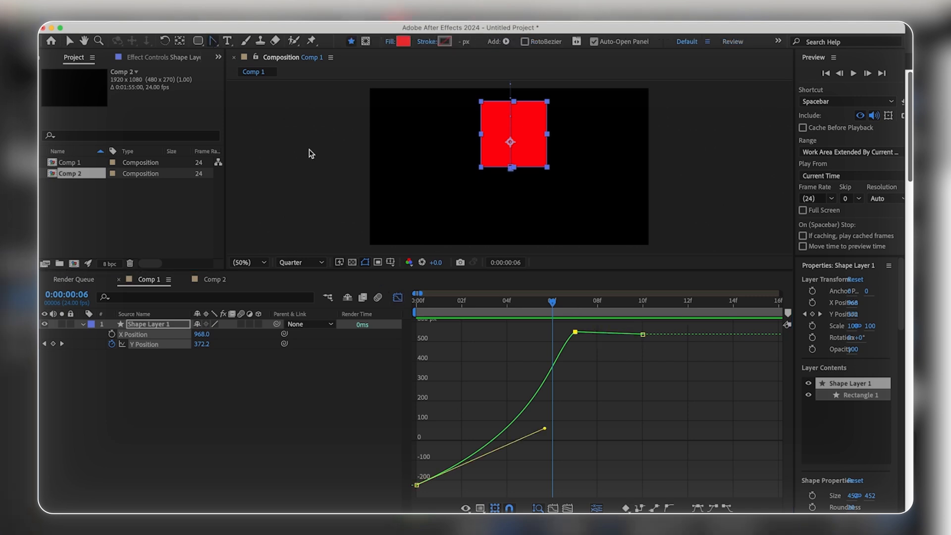
left_click_drag(575, 332, 567, 353)
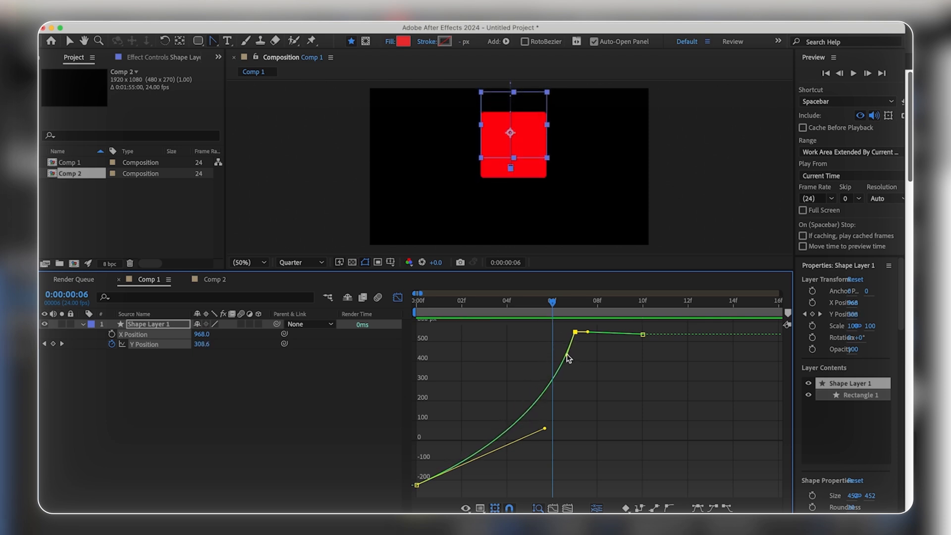
Step: Play back and scrub the square's drop from the first frame to check the reshaped Y Position curve
left_click(414, 305)
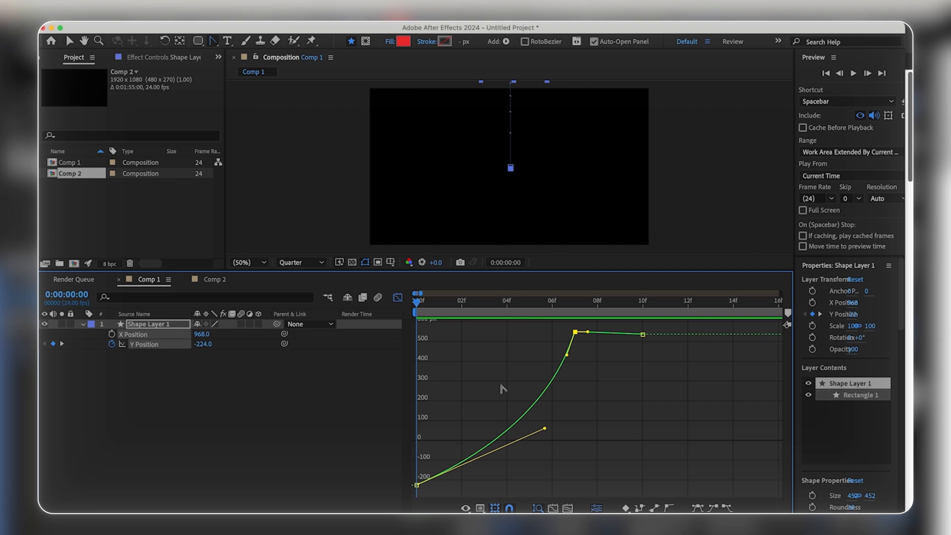
left_click(439, 307)
left_click(417, 307)
key("space")
key("space")
key("space")
key("space")
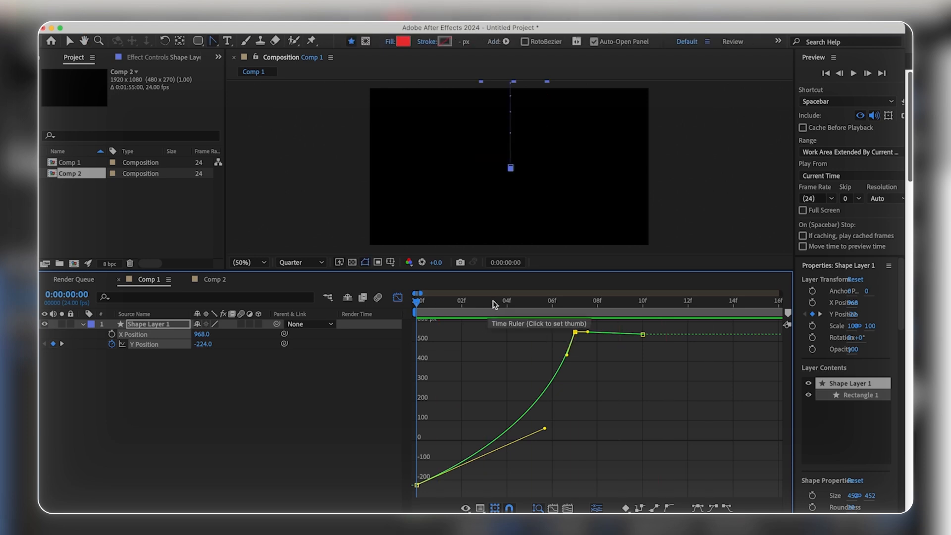
left_click_drag(419, 304, 485, 313)
Step: Open Comp 2 and select the red rounded bar, undoing the trial drag on it
left_click(221, 334)
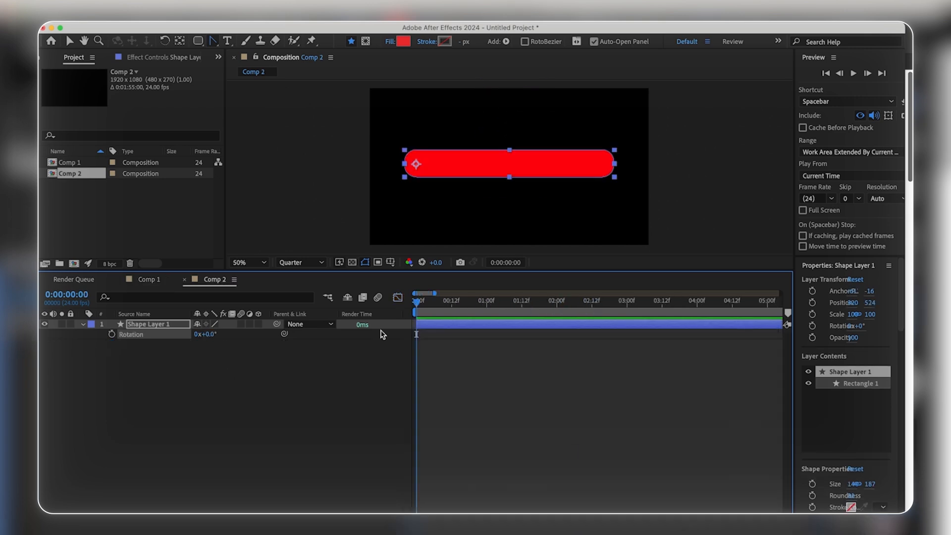
left_click(451, 343)
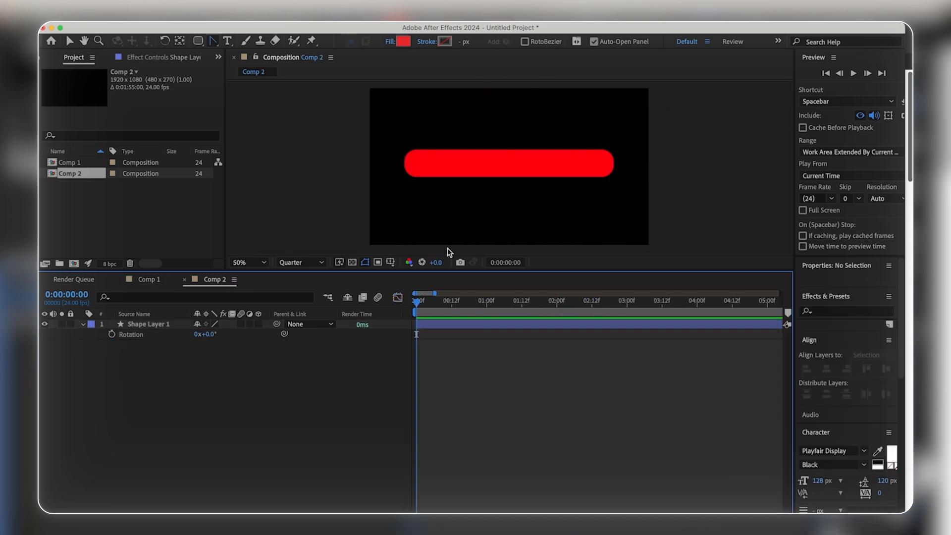
left_click(436, 162)
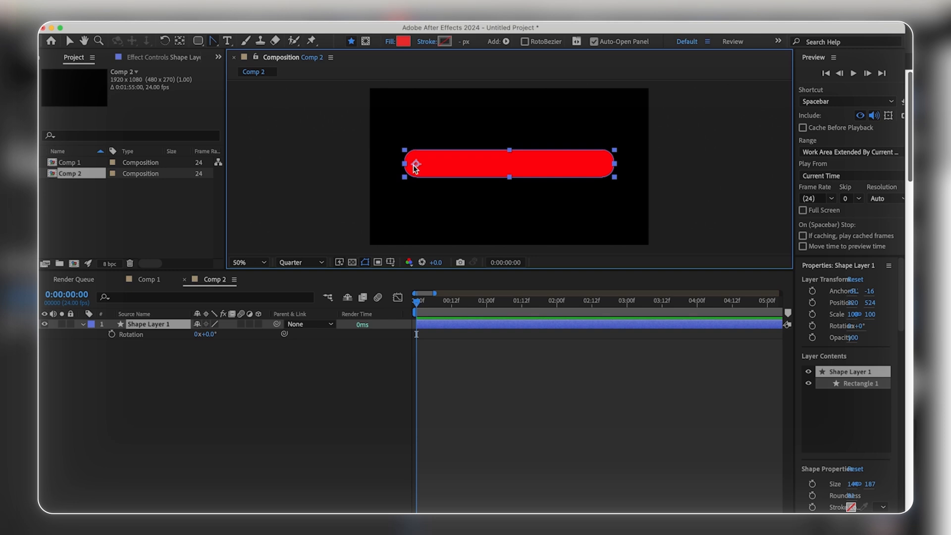
left_click_drag(588, 153, 545, 54)
key("super+z")
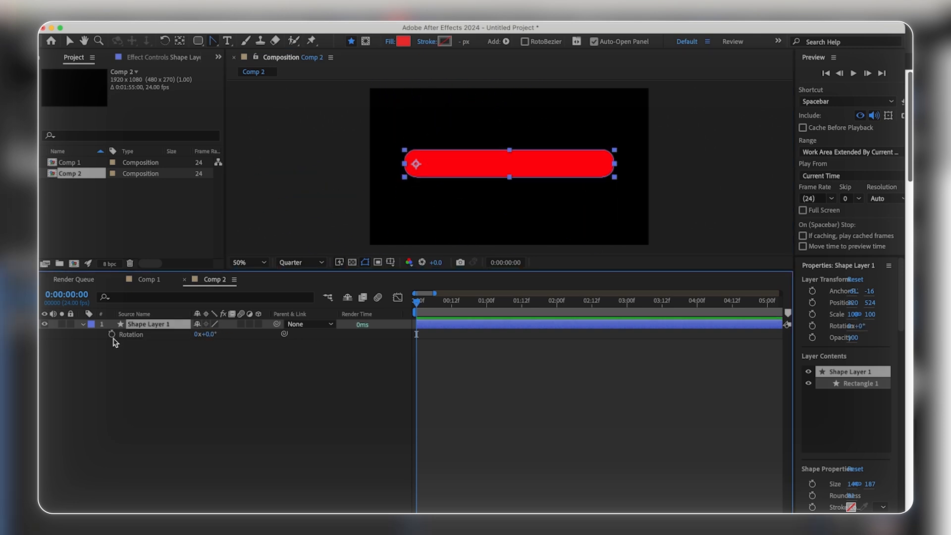
Step: Enable Rotation keyframing for the bar and place keyframes at frames 0, 10, about 23 and at 0:00:01:11
left_click(111, 335)
left_click(423, 306)
mouse_move(422, 306)
left_mouse_down()
mouse_move(469, 305)
mouse_move(441, 305)
left_mouse_up()
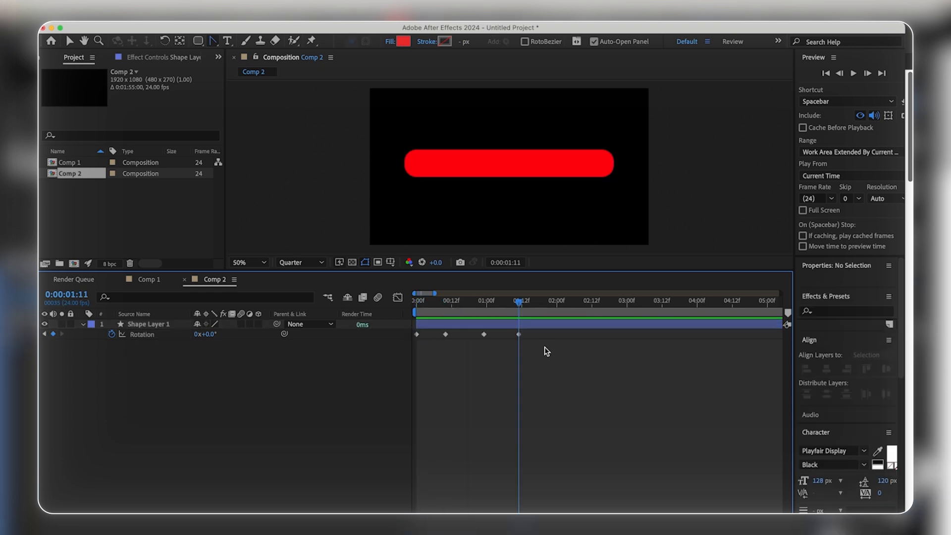
Step: Set the bar's Rotation to about -17° at frame 10 and about 20° at the third keyframe
left_click(445, 303)
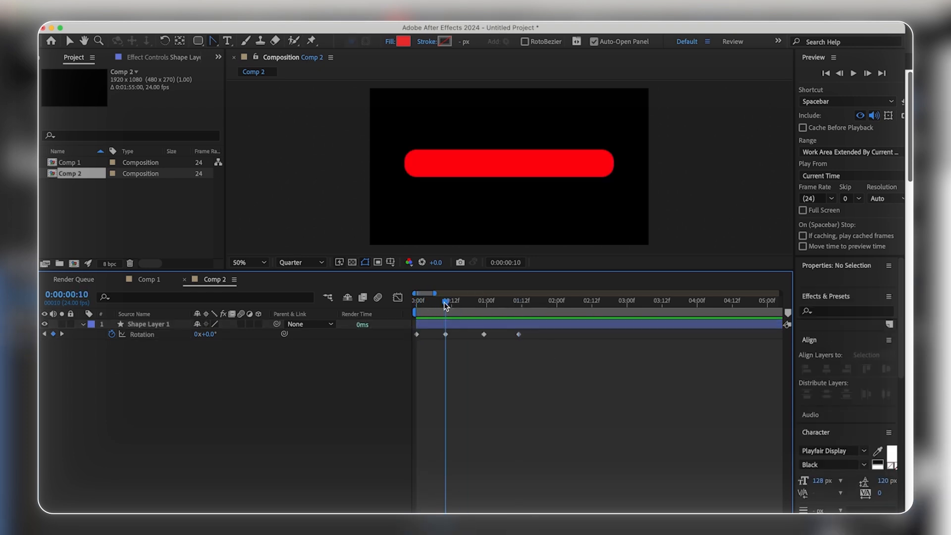
left_click_drag(205, 335, 227, 337)
left_click(485, 303)
left_click(527, 297)
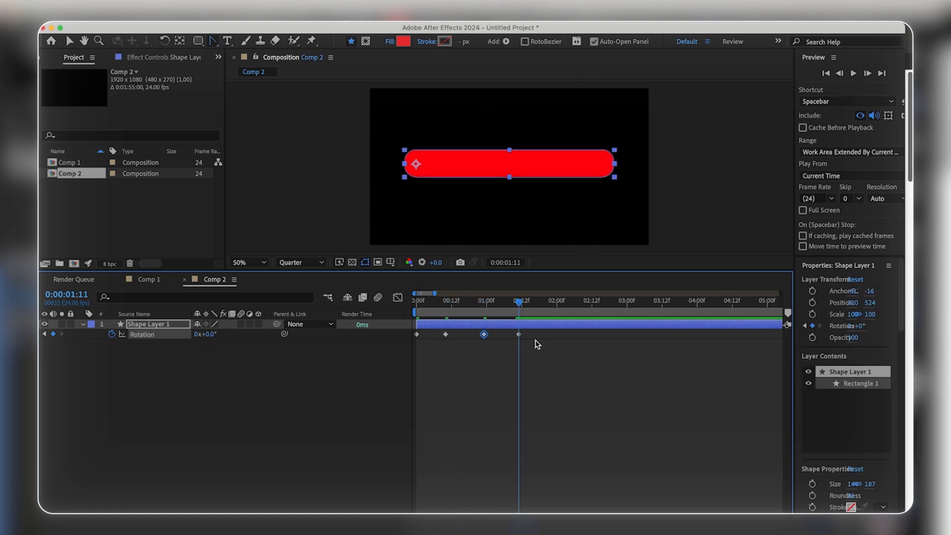
Step: Play back the bar's rotation from the first frame to check the linear motion
key("Home")
left_click(477, 366)
key("space")
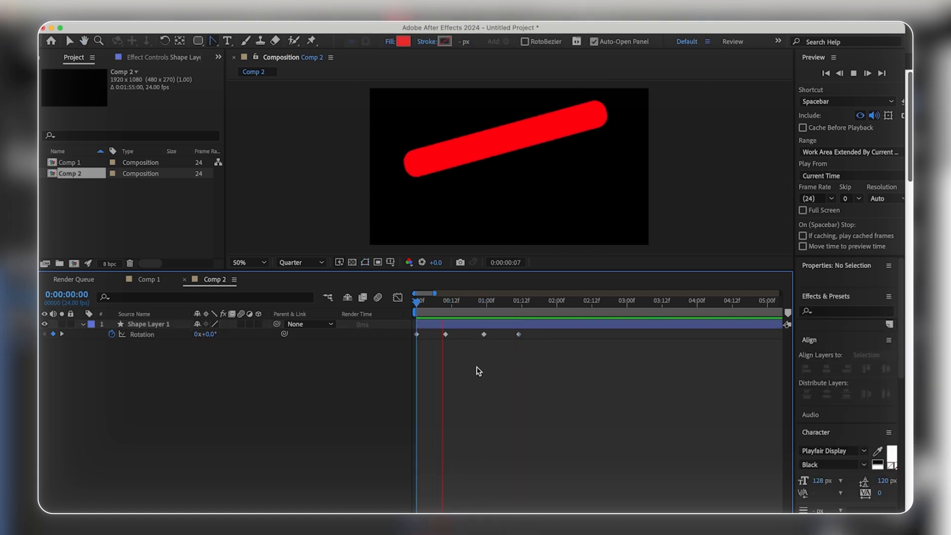
key("space")
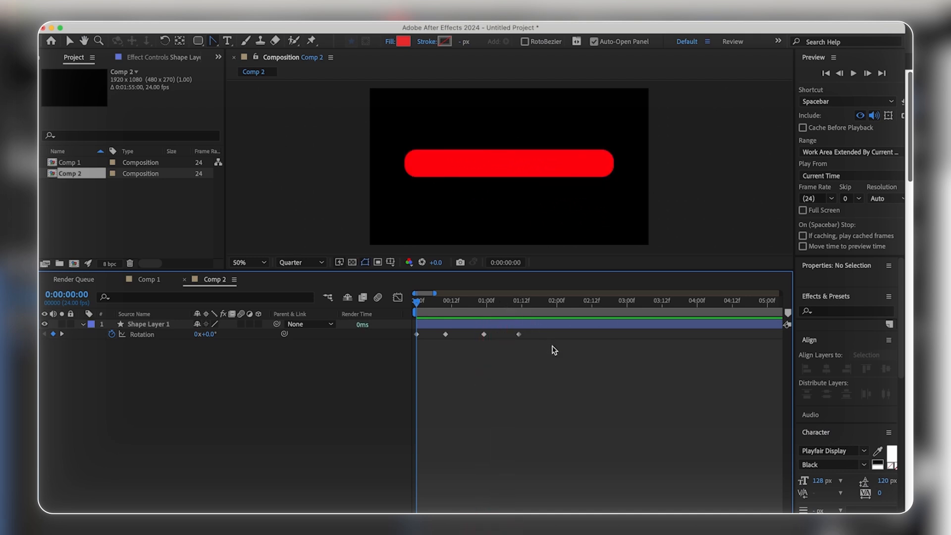
Step: Apply Easy Ease to all four Rotation keyframes and show their curve in the Graph Editor with the Selection tool active
left_click_drag(556, 353, 401, 332)
key("F9")
left_click(398, 298)
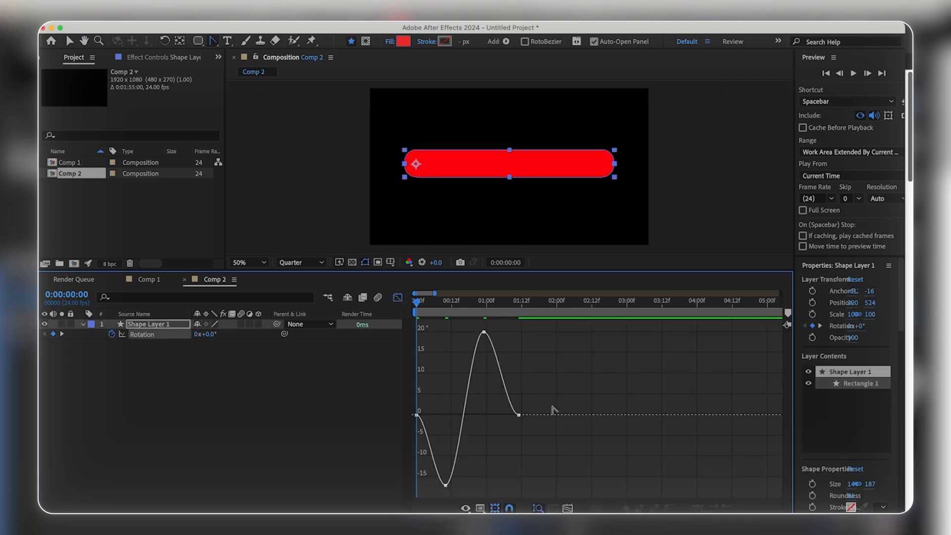
key("v")
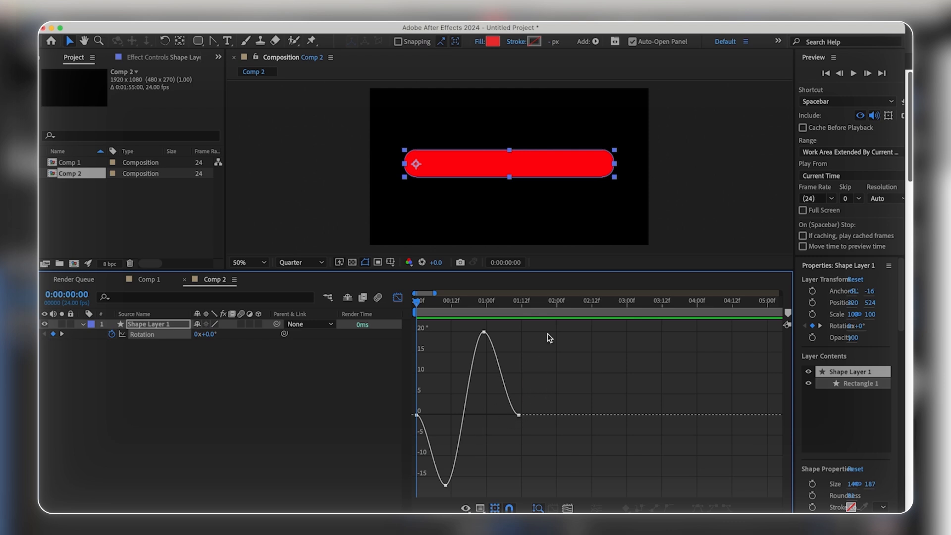
Step: Compare the bar's Rotation speed graph with its value graph and scrub the first six frames
left_click(467, 508)
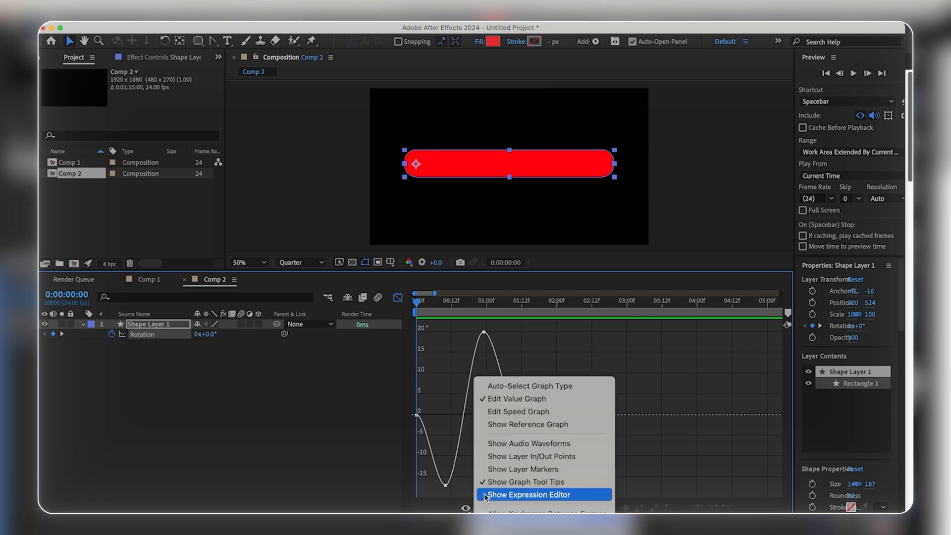
left_click(518, 412)
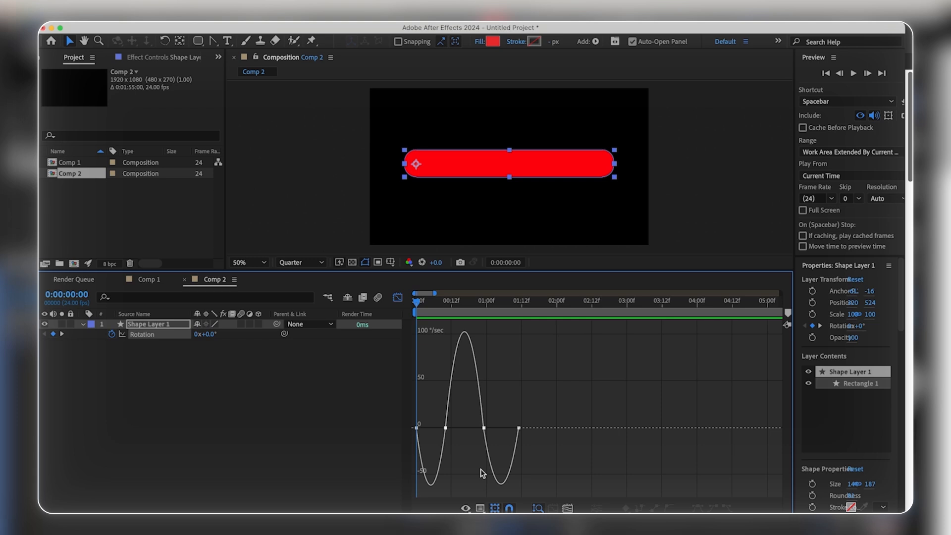
left_click(466, 509)
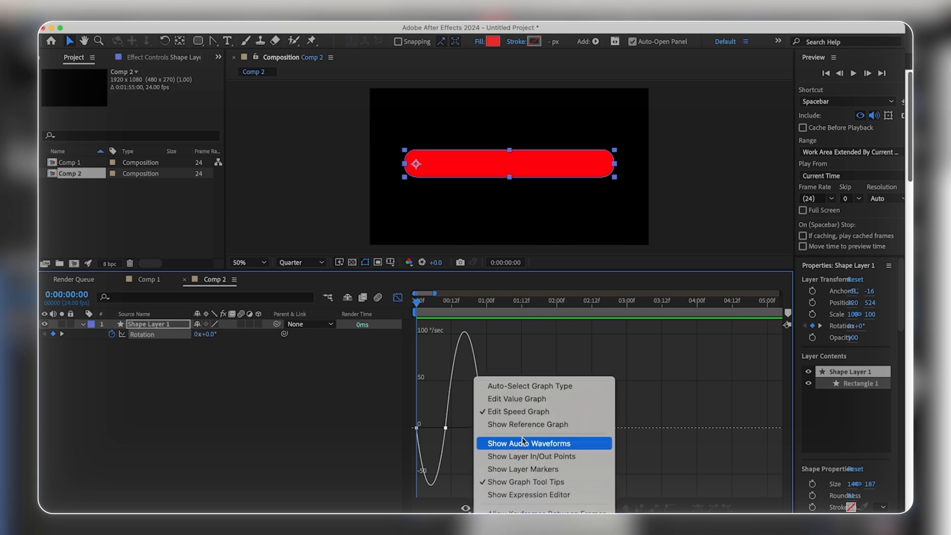
left_click(514, 398)
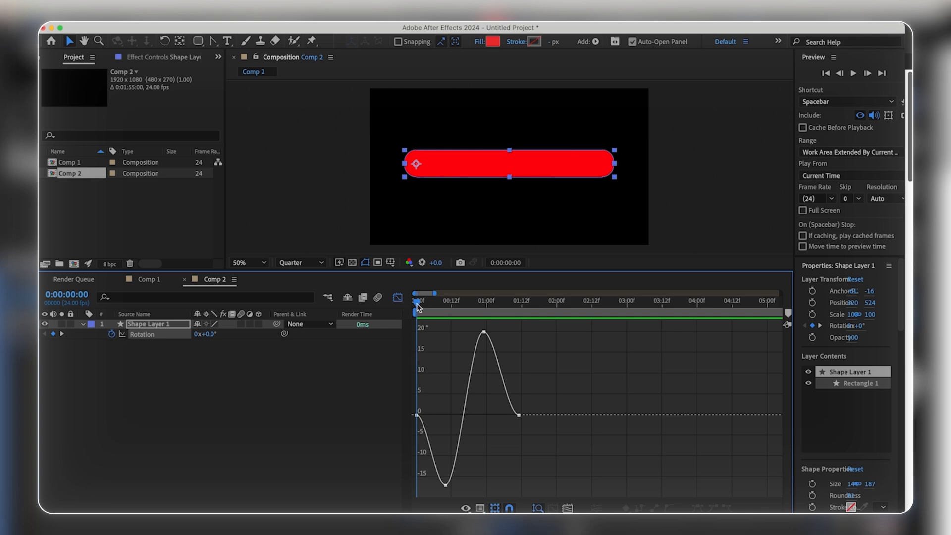
left_click_drag(417, 300, 434, 301)
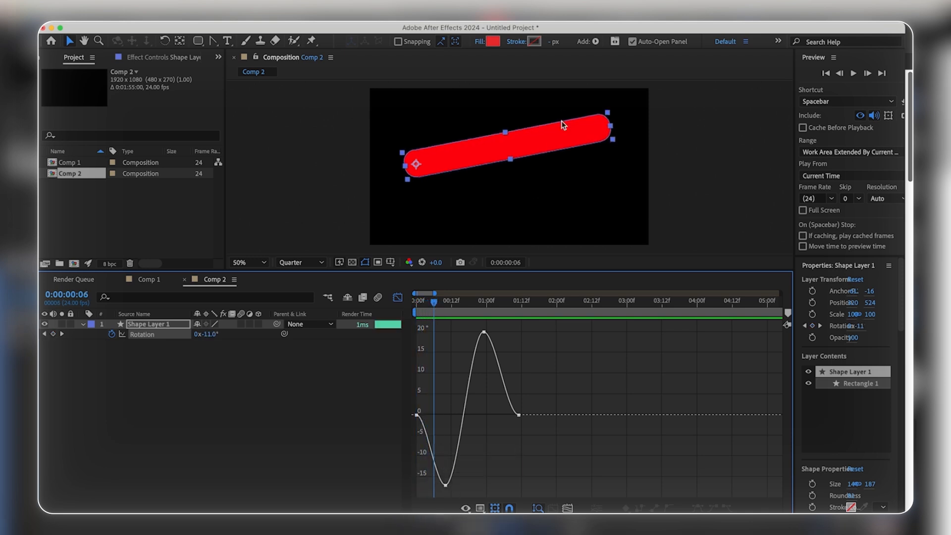
left_click_drag(434, 300, 428, 319)
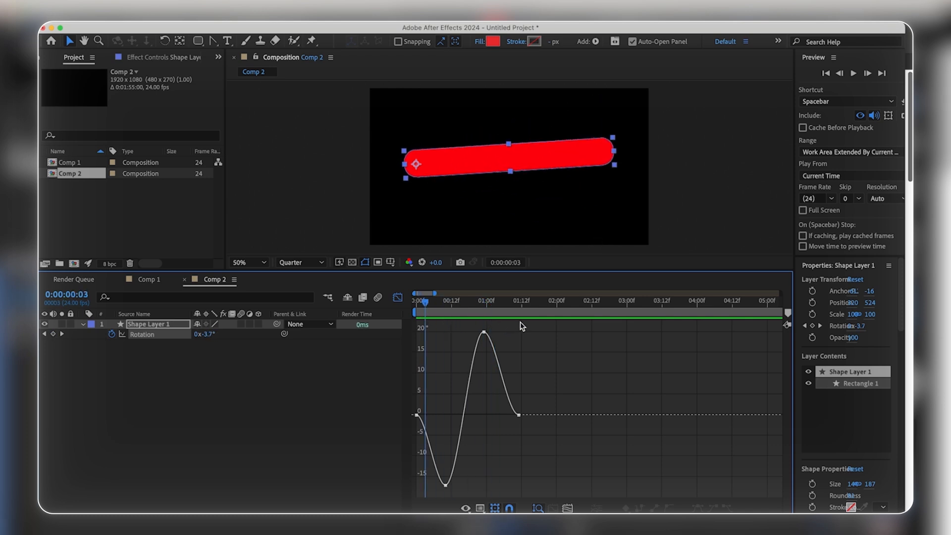
Step: Raise the first Rotation keyframe's outgoing handle to about 5° near frame 10 and scrub the opening frames to check the anticipation
left_click(416, 415)
left_click_drag(427, 415, 449, 394)
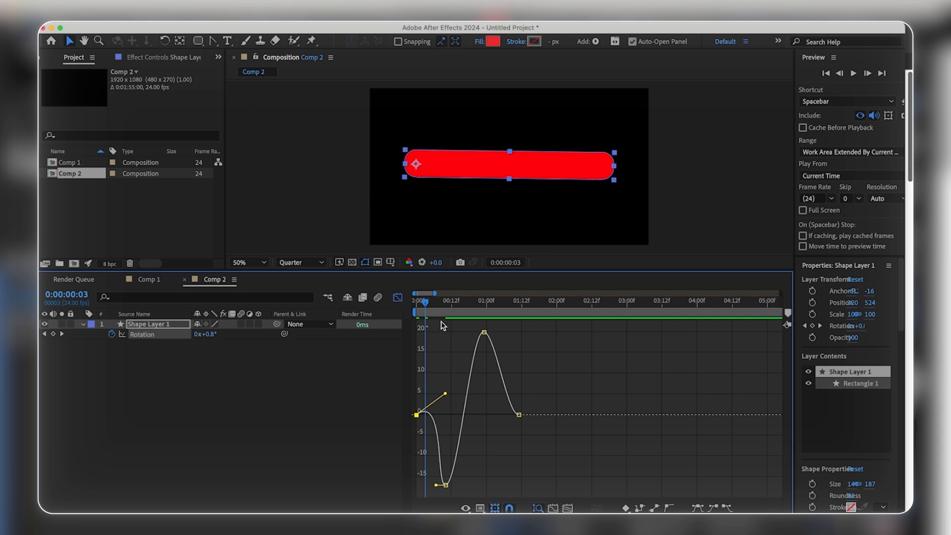
mouse_move(424, 306)
left_mouse_down()
mouse_move(436, 303)
mouse_move(420, 299)
mouse_move(434, 301)
mouse_move(427, 304)
left_mouse_up()
left_click_drag(424, 299, 417, 300)
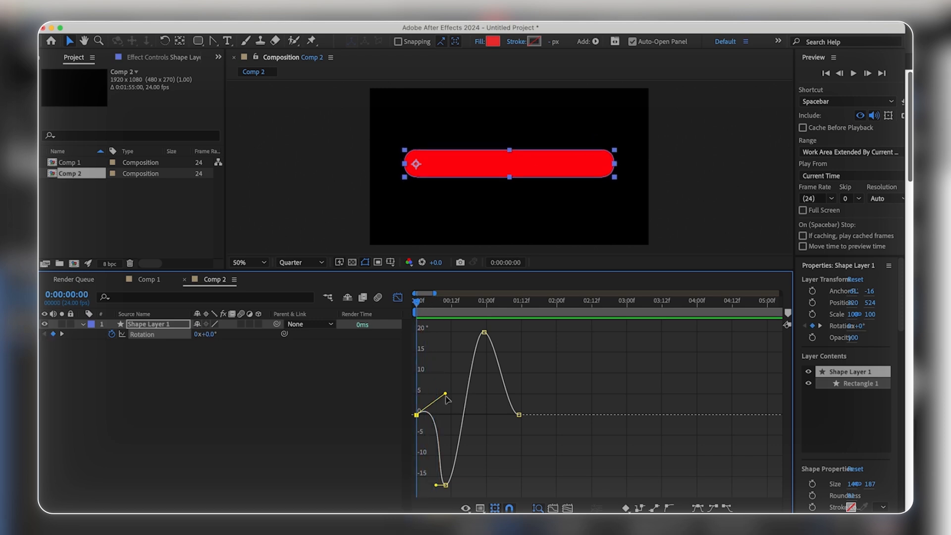
Step: Lift the first Rotation keyframe's outgoing handle further to about 7° and scrub back to the first frame
left_click_drag(444, 389, 445, 384)
left_click(421, 307)
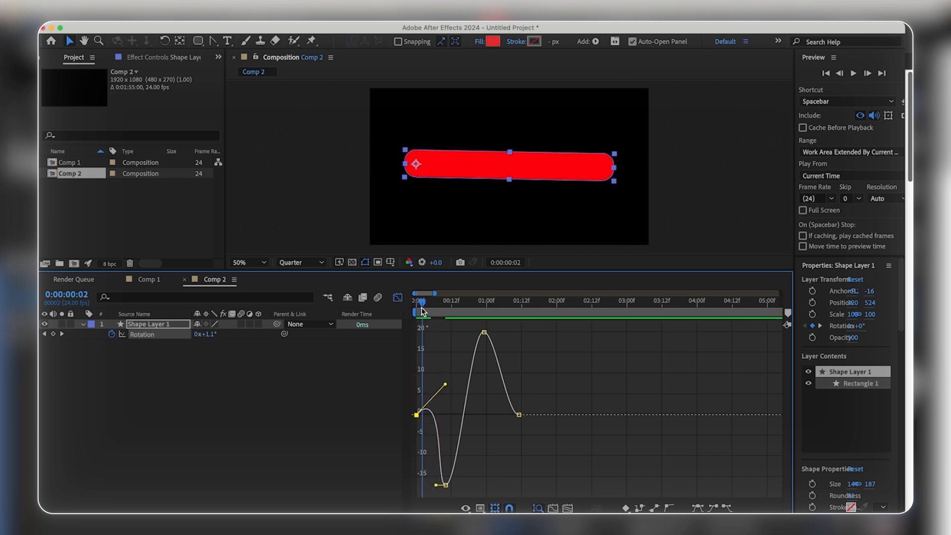
mouse_move(424, 311)
left_mouse_down()
mouse_move(462, 305)
mouse_move(411, 309)
left_mouse_up()
Step: Extend the last Rotation keyframe's incoming handle horizontally to about frame 23 and play back the bar's motion
left_click(519, 414)
left_click_drag(508, 416, 481, 413)
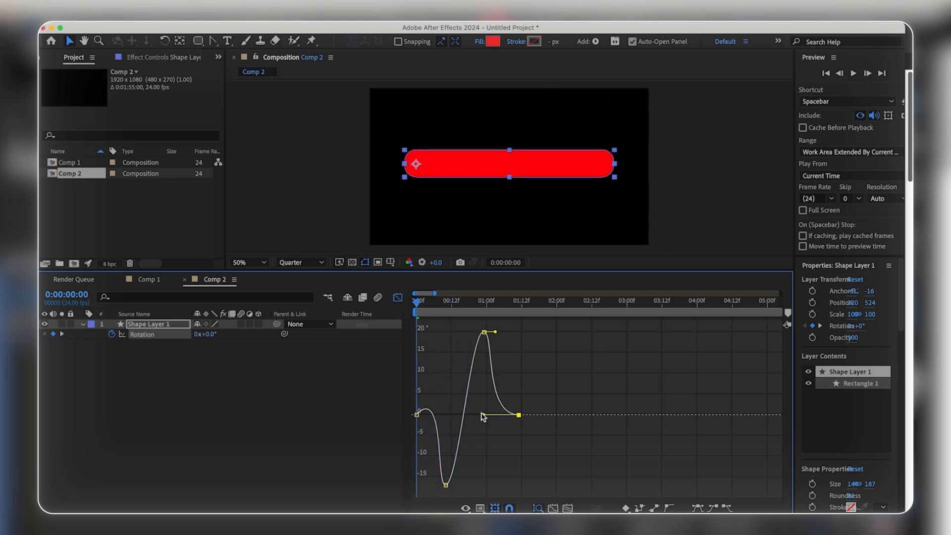
key("space")
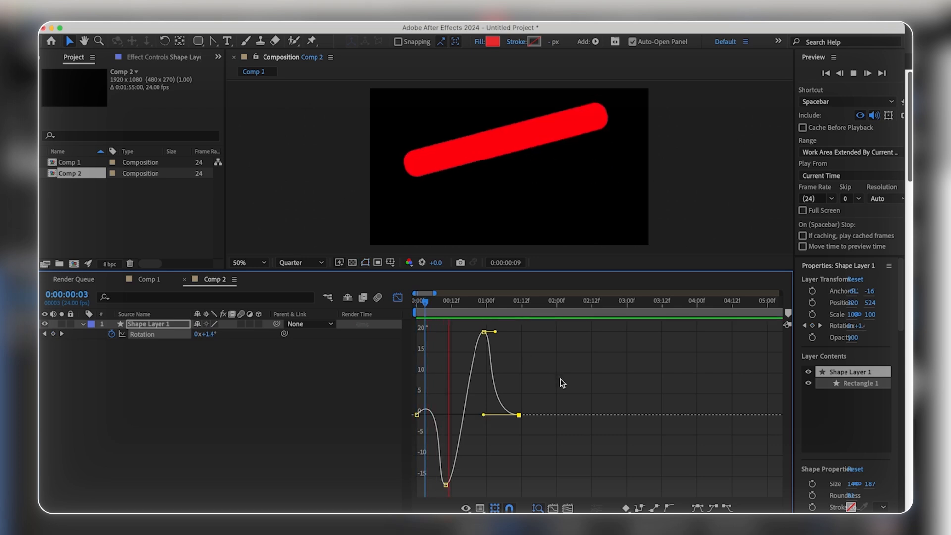
Step: Shorten the peak Rotation keyframe's outgoing handle, extend the lowest keyframe's outgoing handle to about frame 22, and review the motion
key("space")
left_click_drag(496, 332, 488, 332)
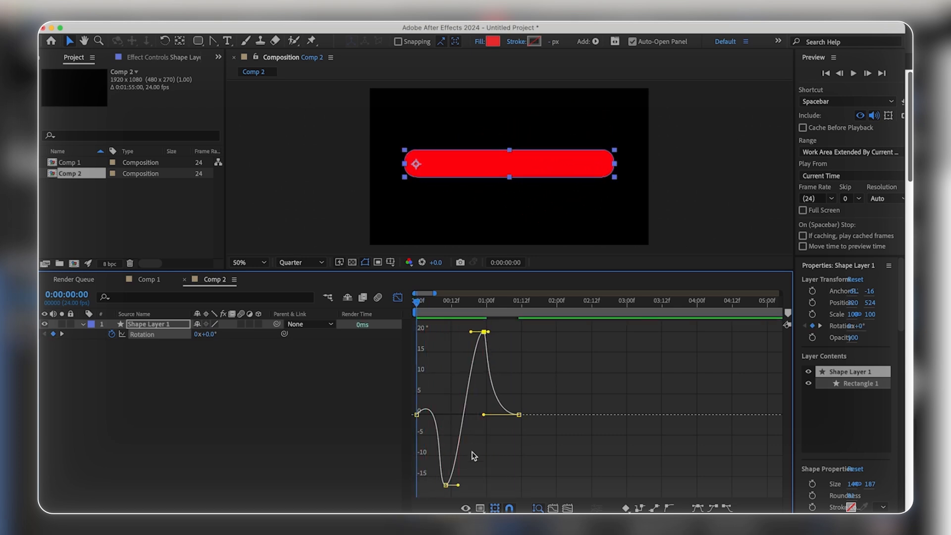
left_click_drag(460, 486, 482, 486)
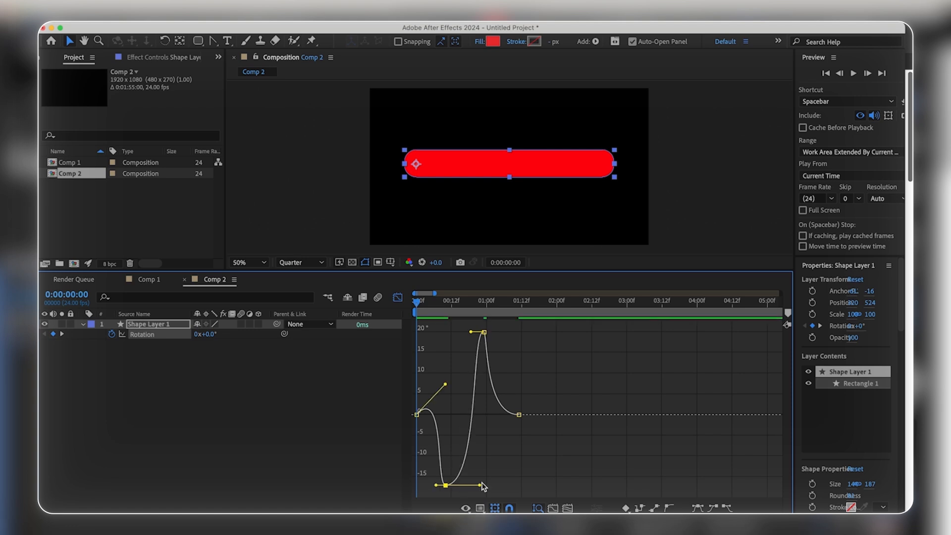
key("space")
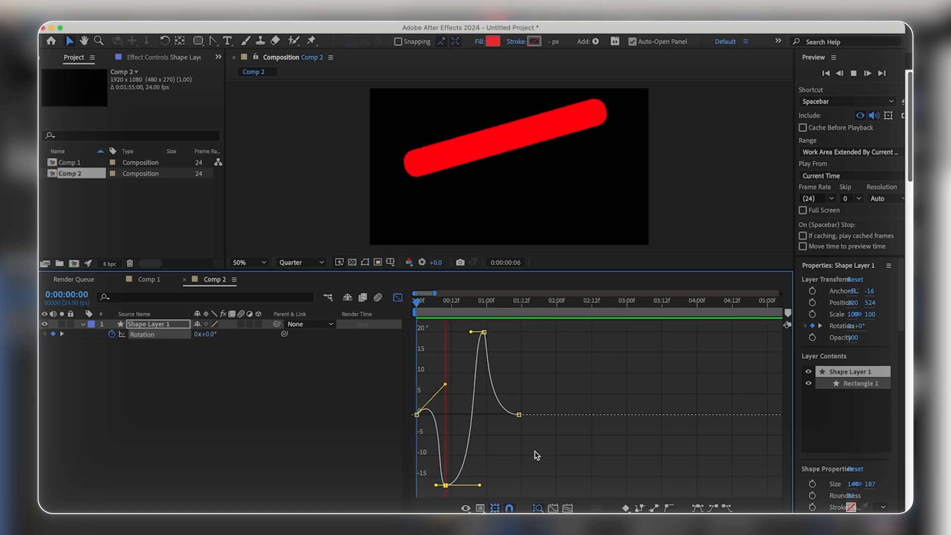
key("space")
key("space")
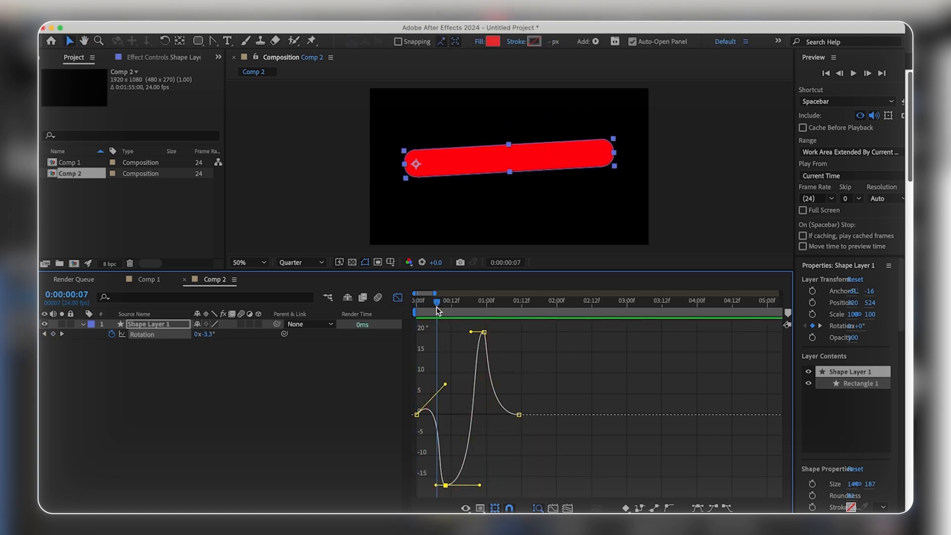
key("space")
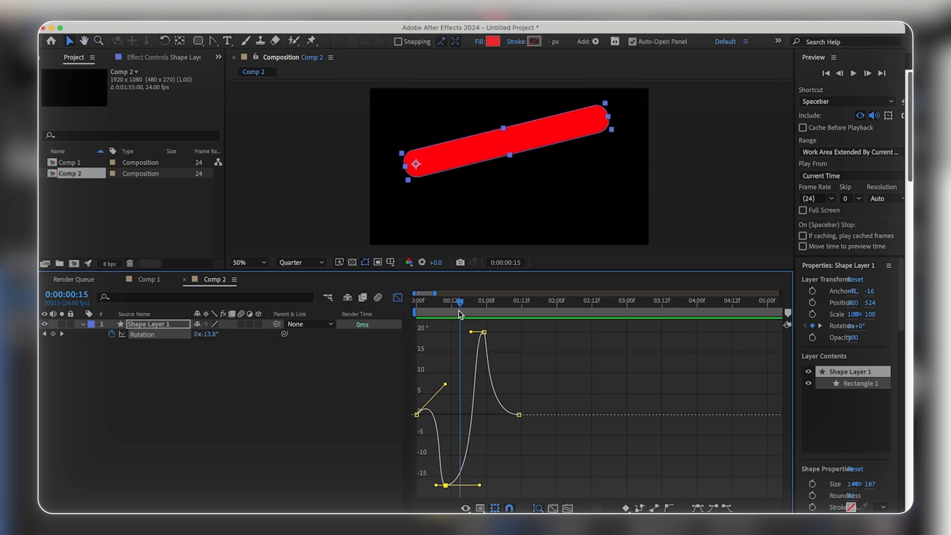
Step: Extend the lowest Rotation keyframe's incoming handle back to about frame 3 and play back the bar's motion from the start
left_click_drag(436, 486, 426, 485)
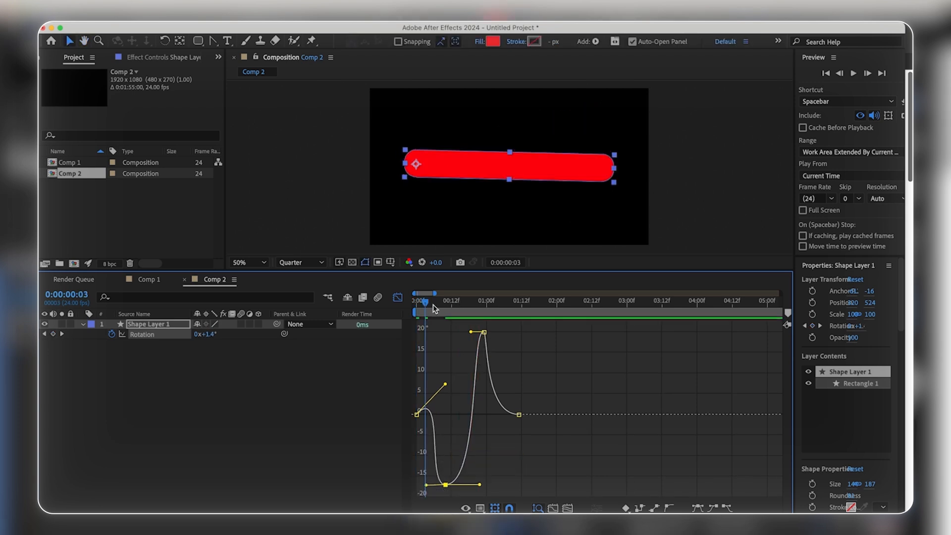
left_click_drag(422, 307, 415, 308)
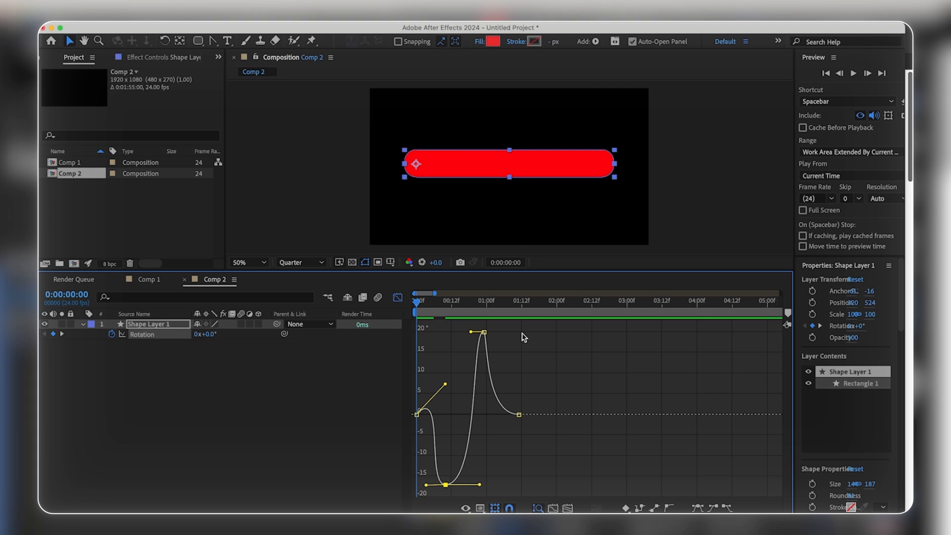
key("space")
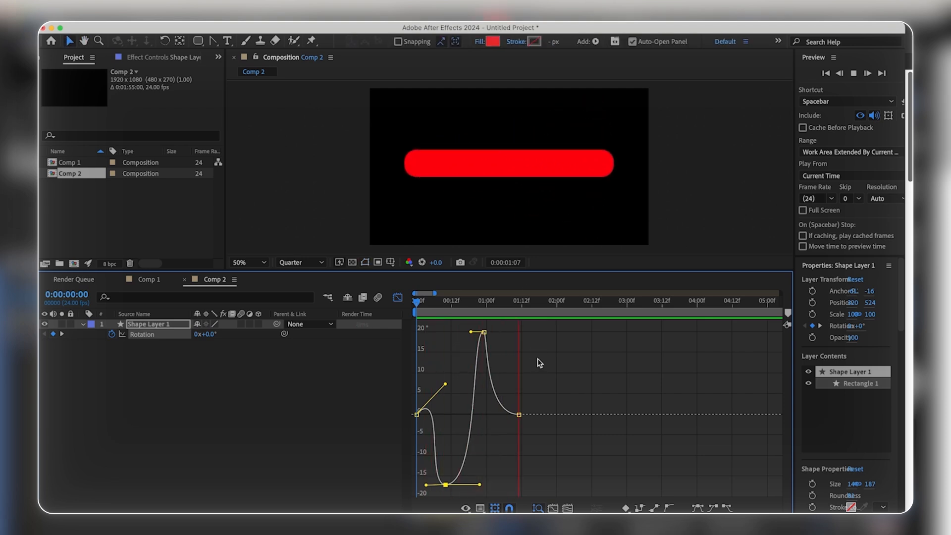
key("space")
left_click_drag(451, 308, 412, 308)
key("space")
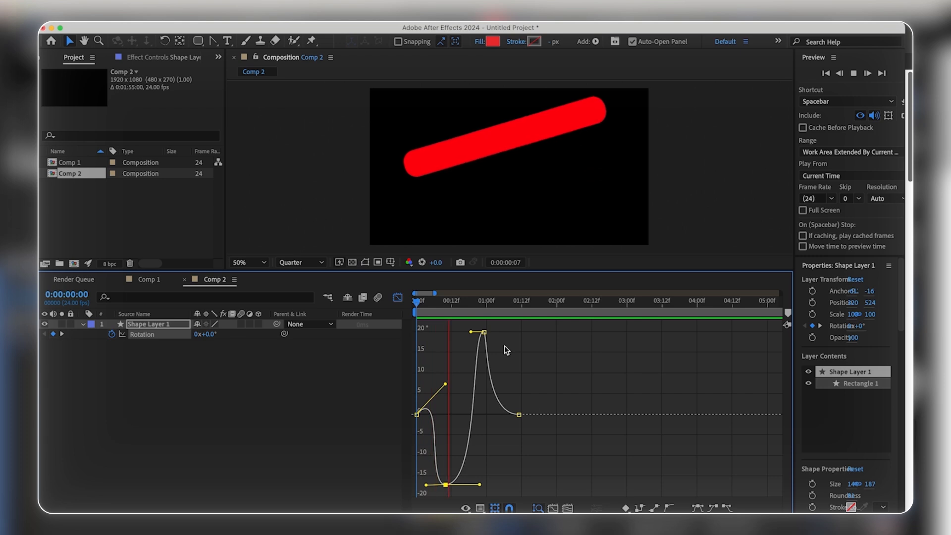
key("space")
Step: Move the lowest Rotation keyframe from frame 10 to about frame 13 and play back the bar's motion
mouse_move(447, 486)
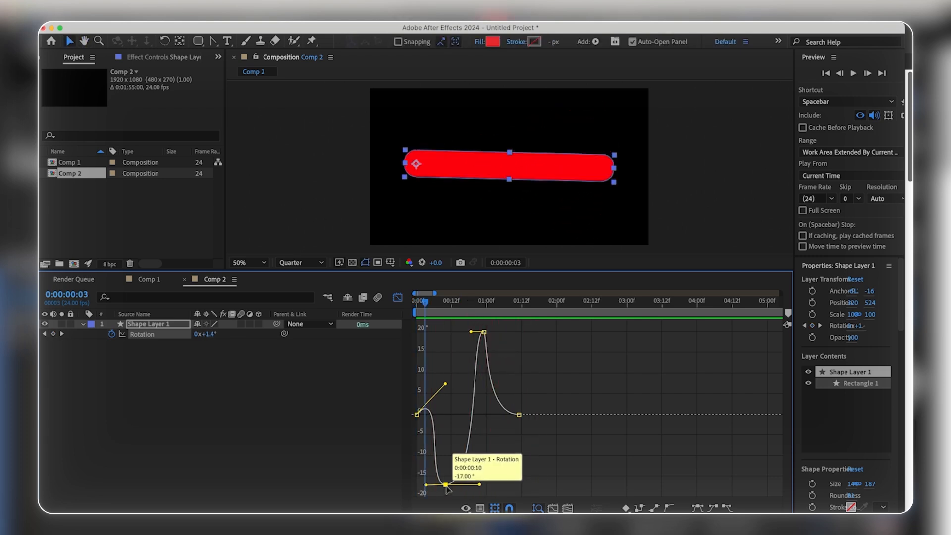
left_click_drag(446, 486, 455, 487)
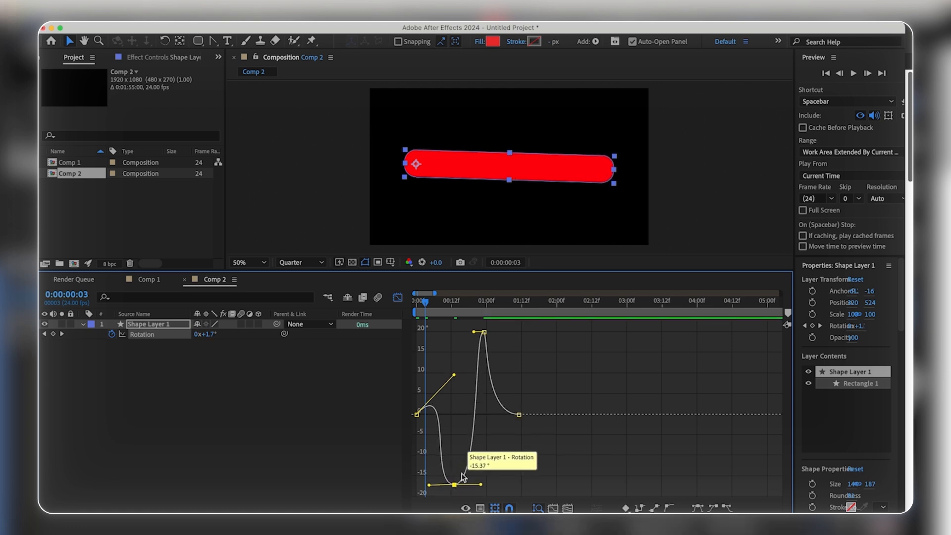
key("Home")
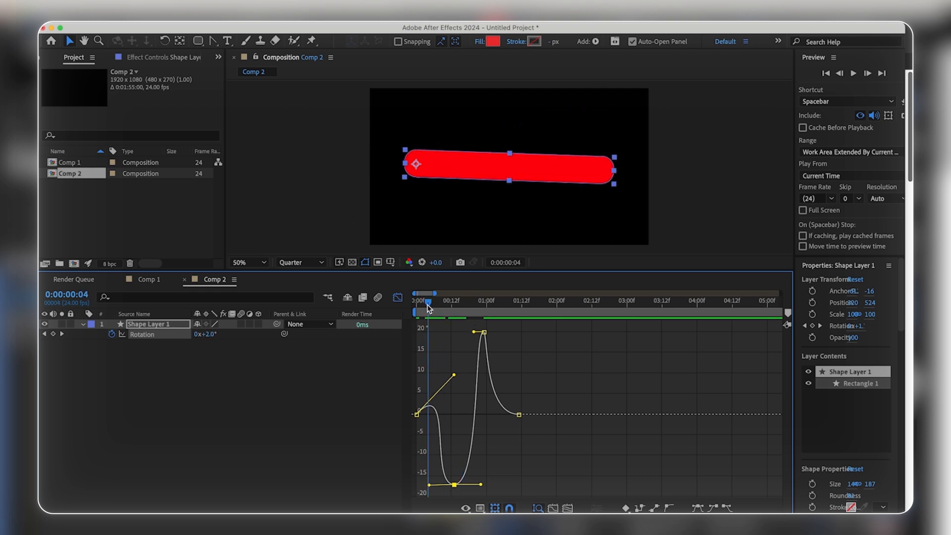
key("space")
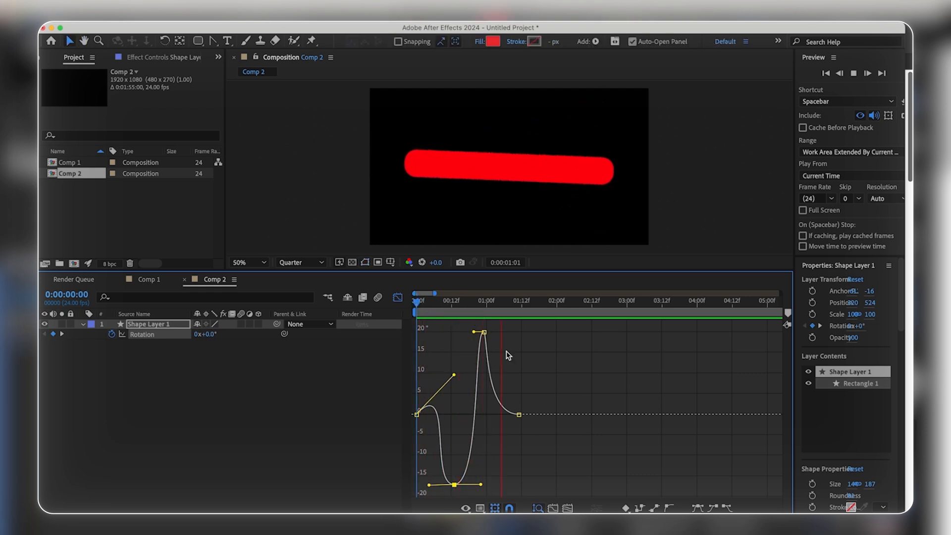
key("space")
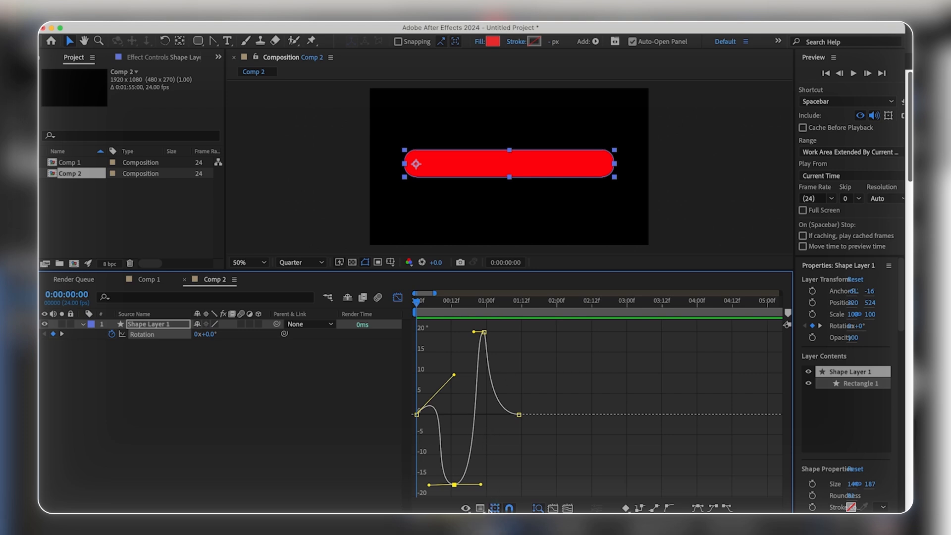
Step: Compare the bar's Rotation speed graph with its value graph
right_click(475, 378)
left_click(525, 411)
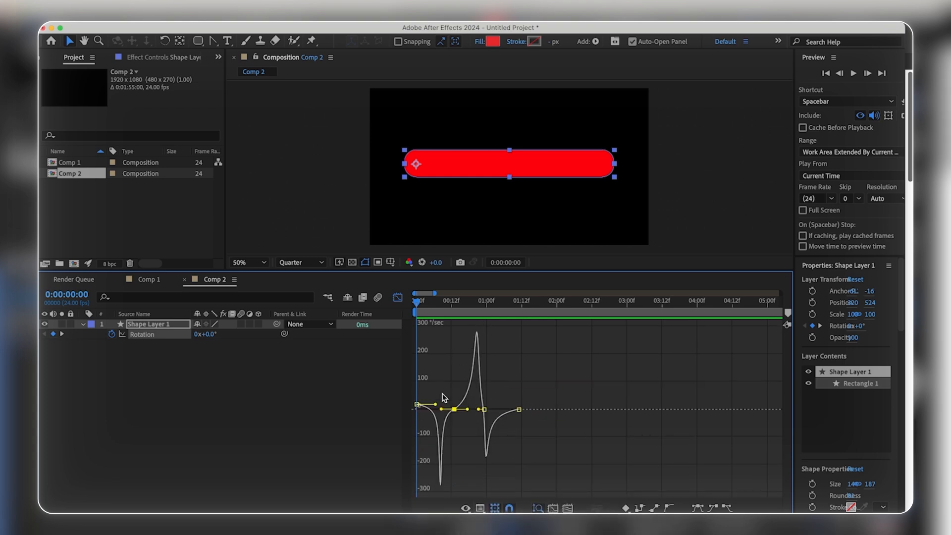
left_click_drag(530, 391, 410, 442)
left_click(530, 364)
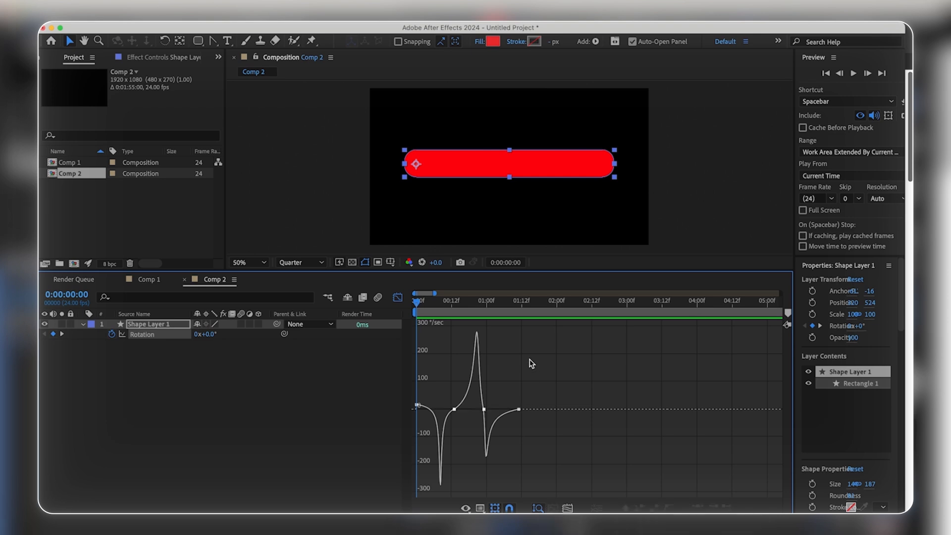
right_click(475, 379)
left_click(523, 402)
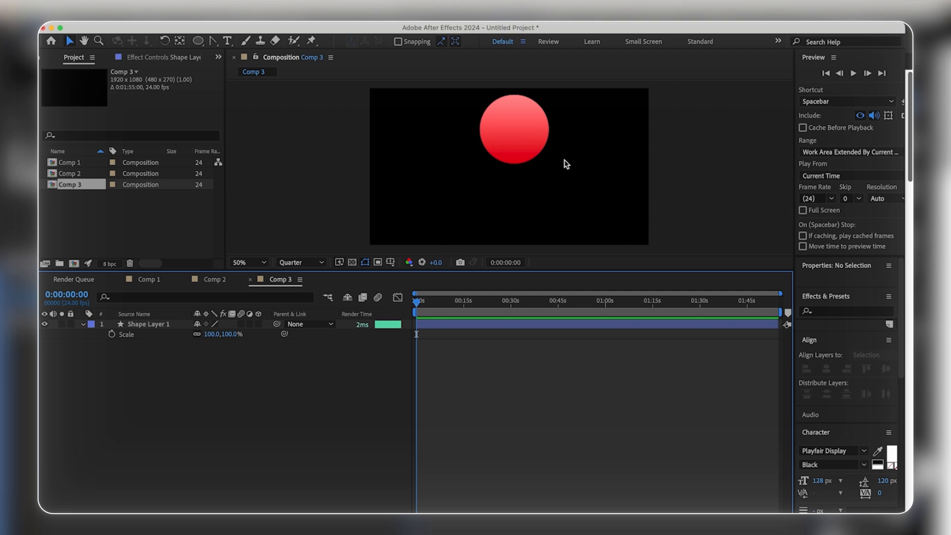
Step: Reveal the circle's Scale and add Scale keyframes at the first frame, frame 14 and frame 17
left_click(519, 143)
key("s")
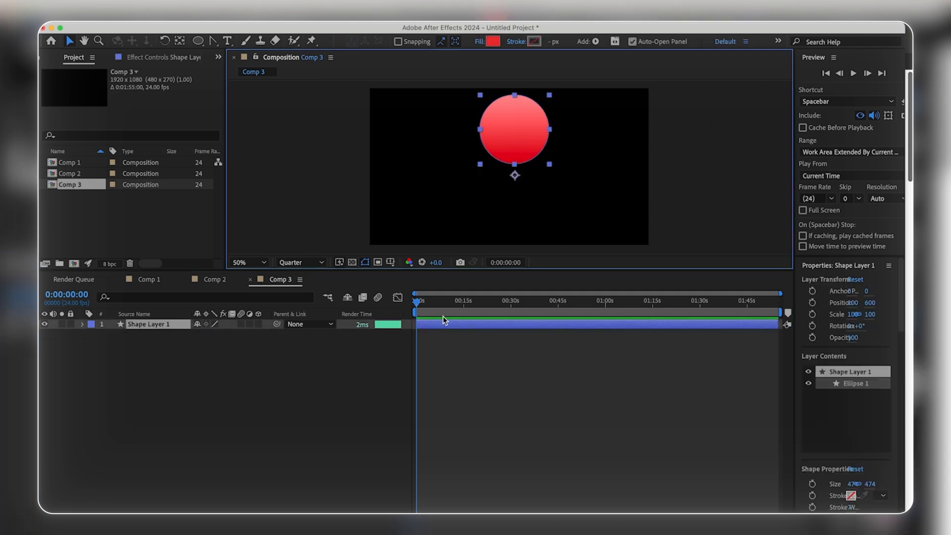
key("s")
left_click(112, 334)
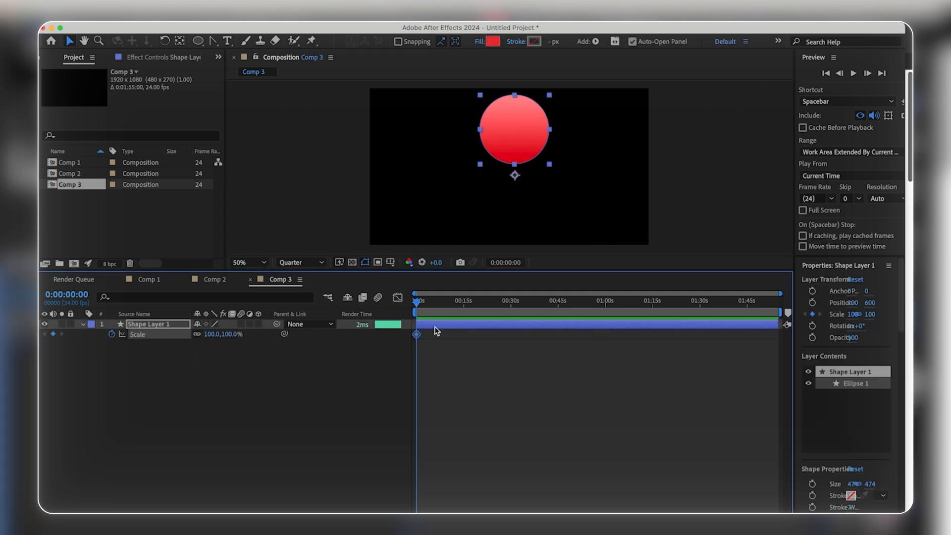
left_click(437, 301)
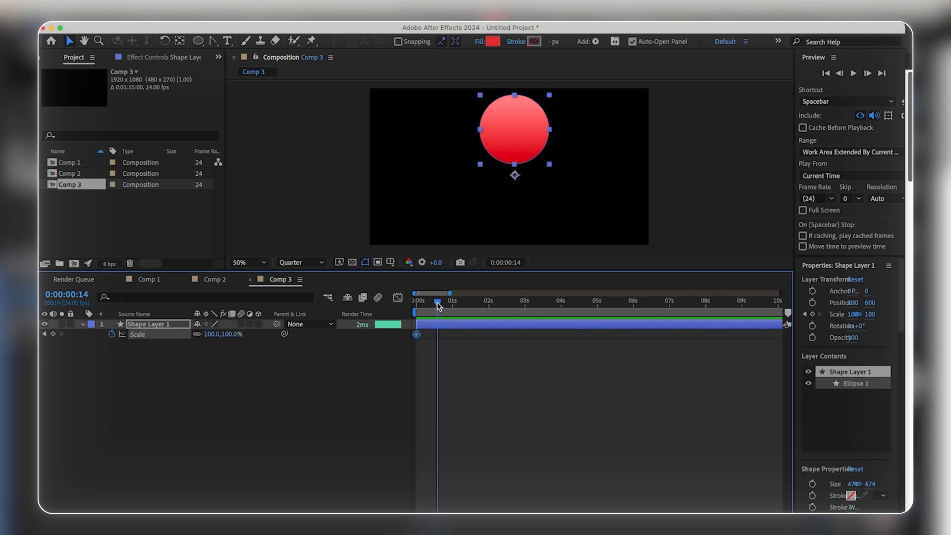
key("super+v")
left_click(442, 300)
left_click(53, 333)
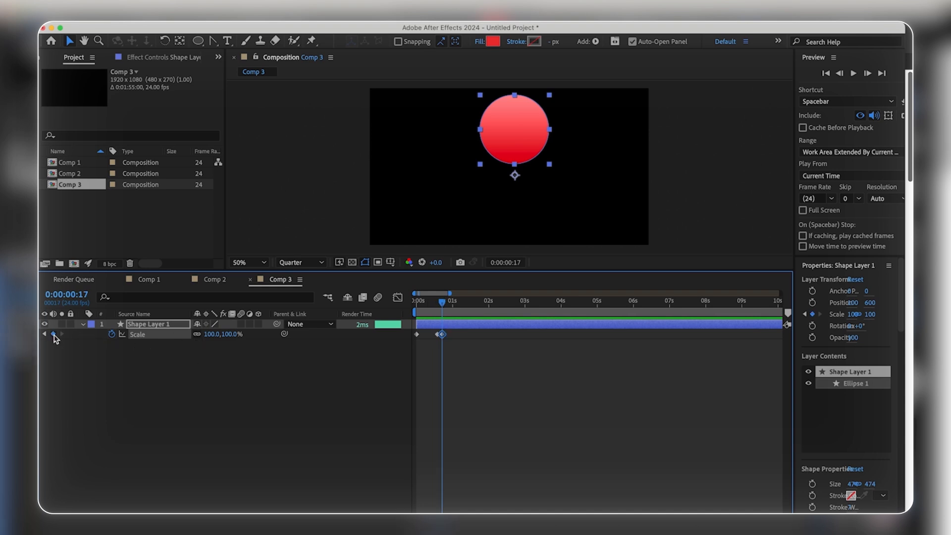
Step: Set the circle's first Scale keyframe to 80% and center its anchor point with the Pan Behind tool
key("Home")
left_click(212, 334)
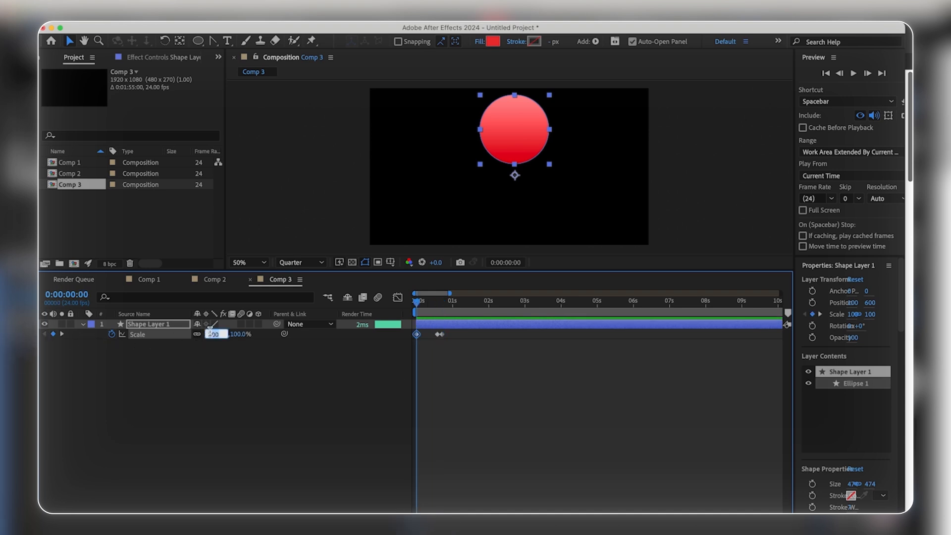
left_click(474, 371)
key("space")
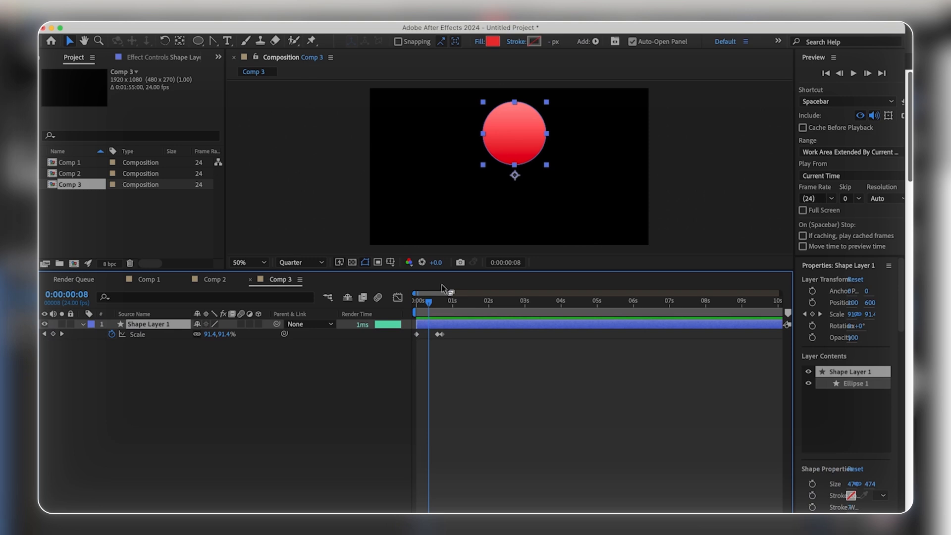
key("y")
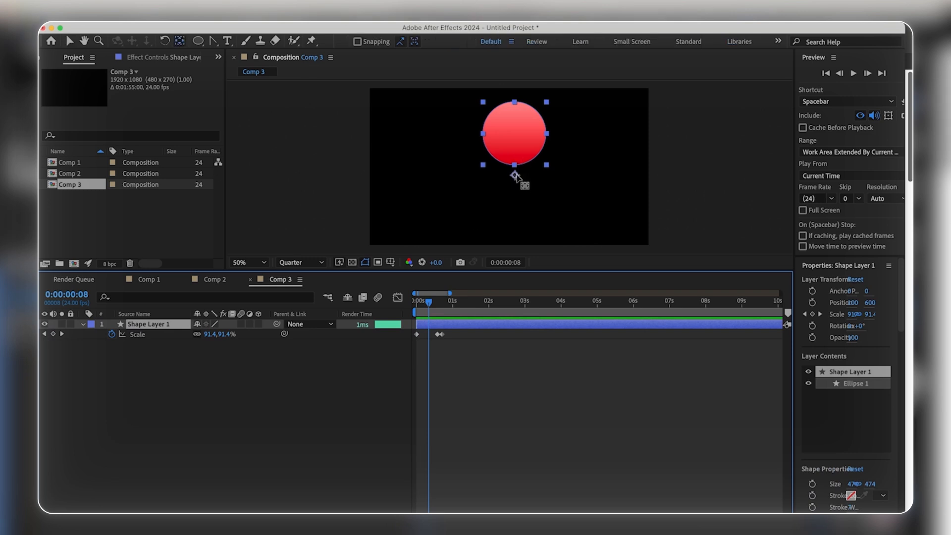
double_click(180, 42)
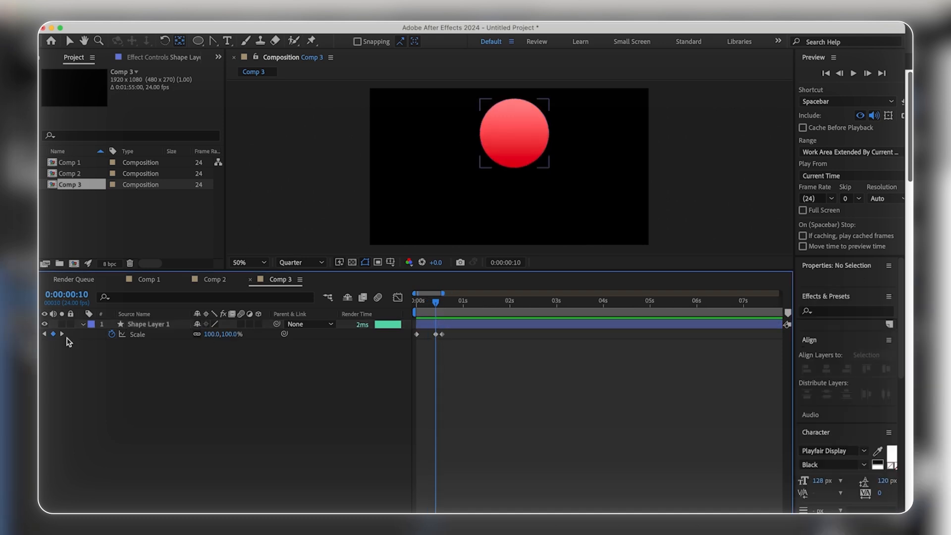
Step: Set the circle's Scale to 110% at frame 10 and play back the scaling motion
left_click(216, 335)
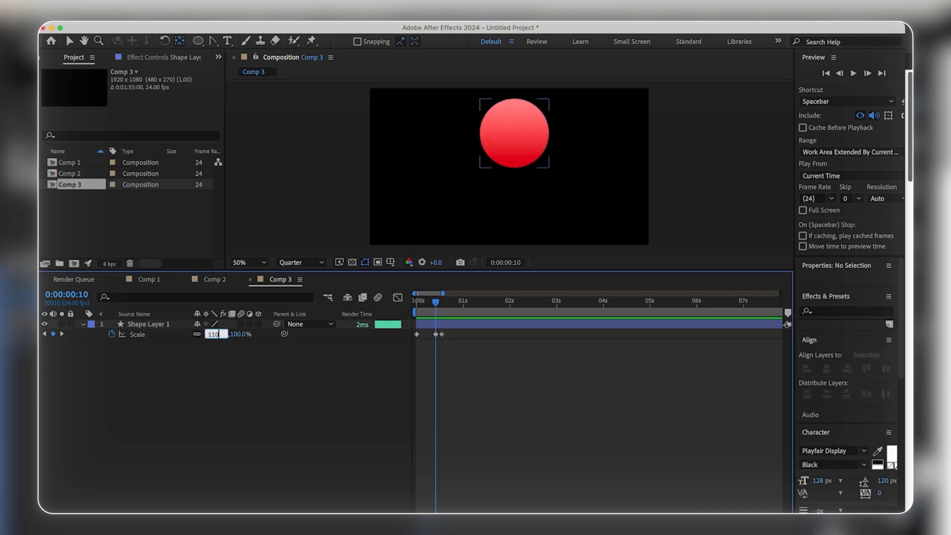
key("Return")
key("space")
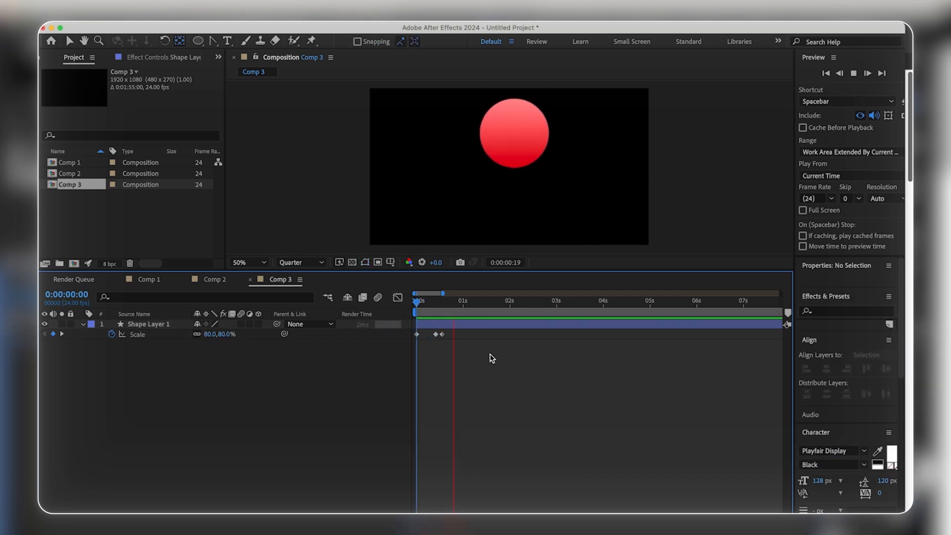
key("space")
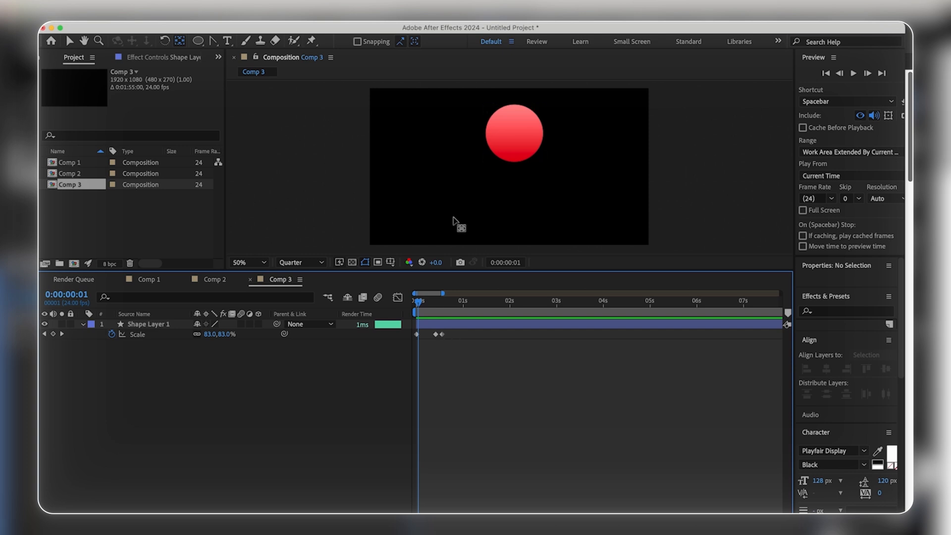
Step: Apply Easy Ease to all three Scale keyframes and show their fitted speed graph in the Graph Editor
left_click_drag(461, 347, 406, 330)
key("F9")
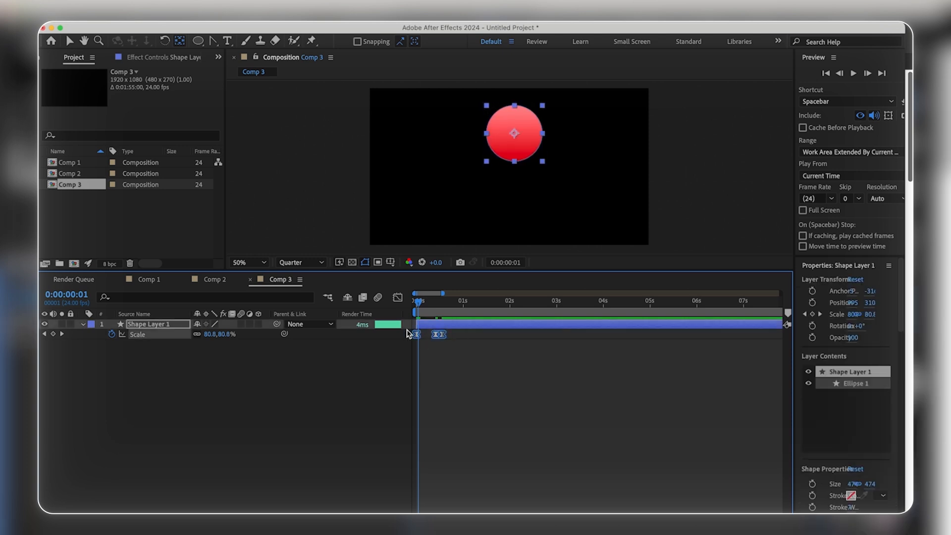
left_click(398, 298)
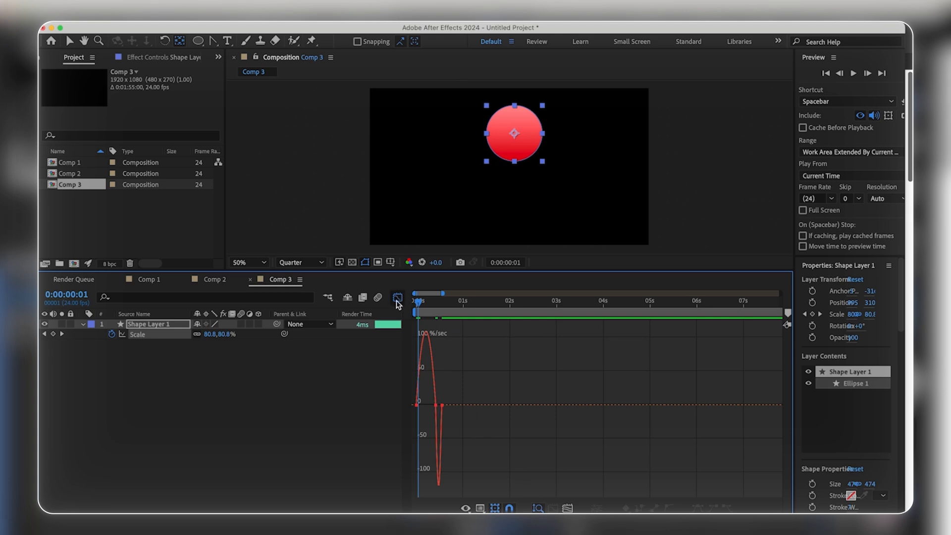
left_click(568, 509)
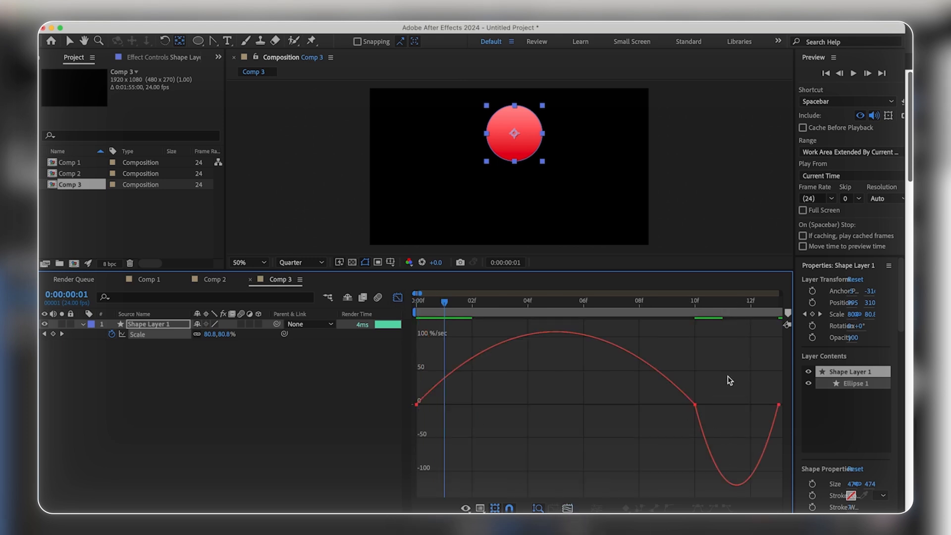
Step: Extend all Scale keyframes' outgoing handles together, bringing the first keyframe's handle to about frame 5, and play back the motion
left_click_drag(726, 384, 414, 454)
left_click_drag(464, 405, 566, 405)
key("Home")
key("space")
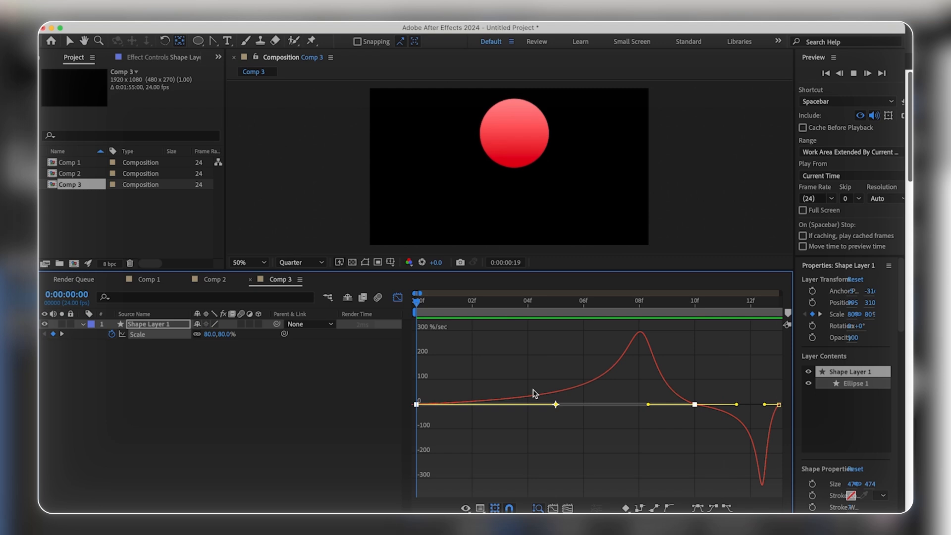
key("space")
key("space")
key("space")
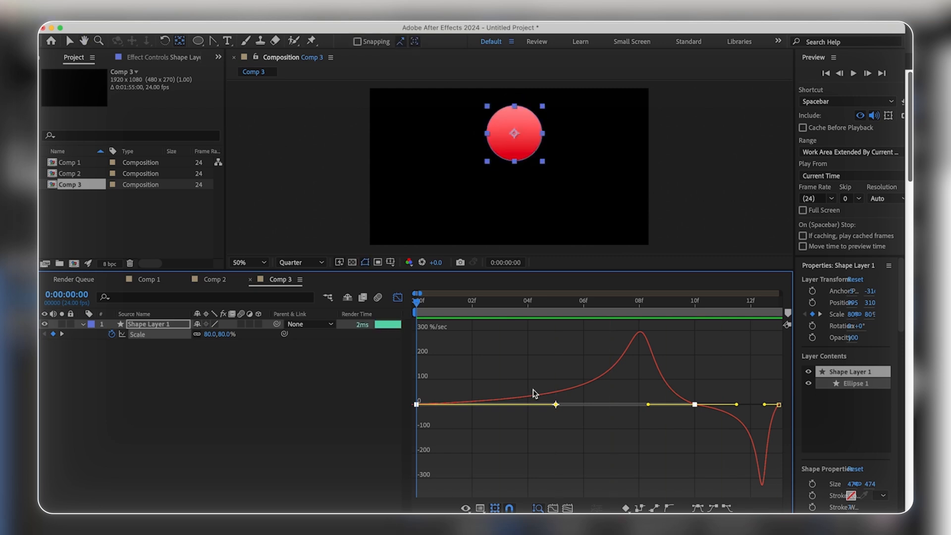
left_click(490, 358)
key("space")
key("space")
Step: Shorten the middle Scale keyframe's outgoing handle almost to zero, extend its incoming handle to about frame 7 and the last keyframe's to about frame 11.5
left_click(779, 404)
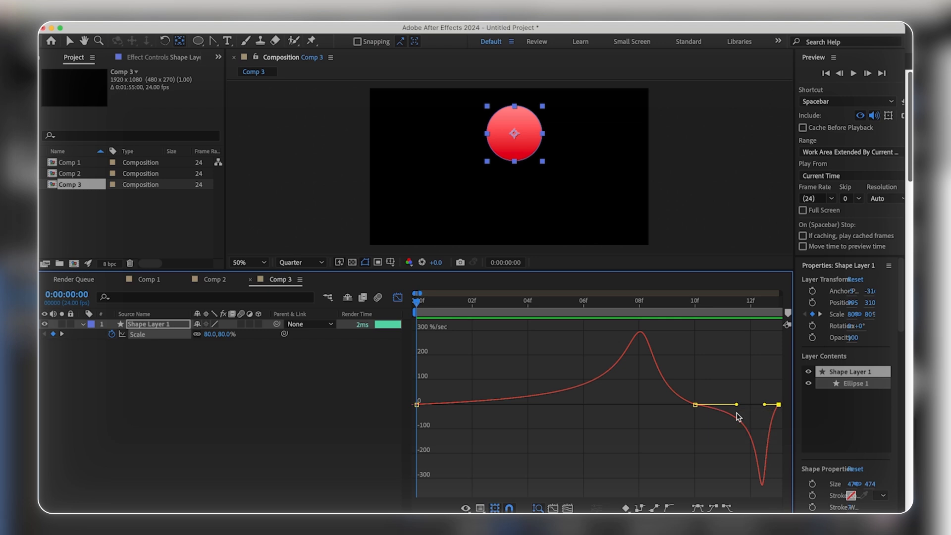
left_click_drag(736, 405, 699, 411)
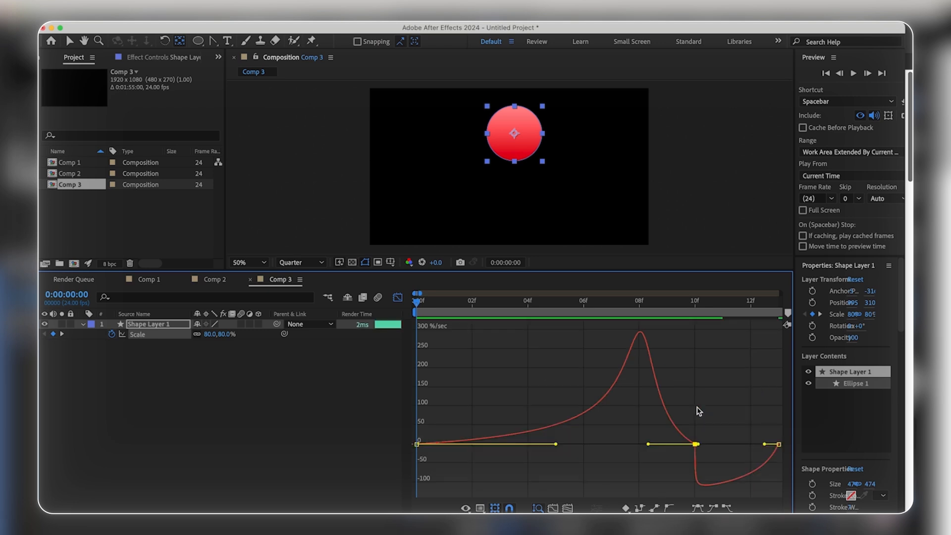
left_click_drag(765, 445, 737, 444)
left_click_drag(693, 394, 616, 392)
key("space")
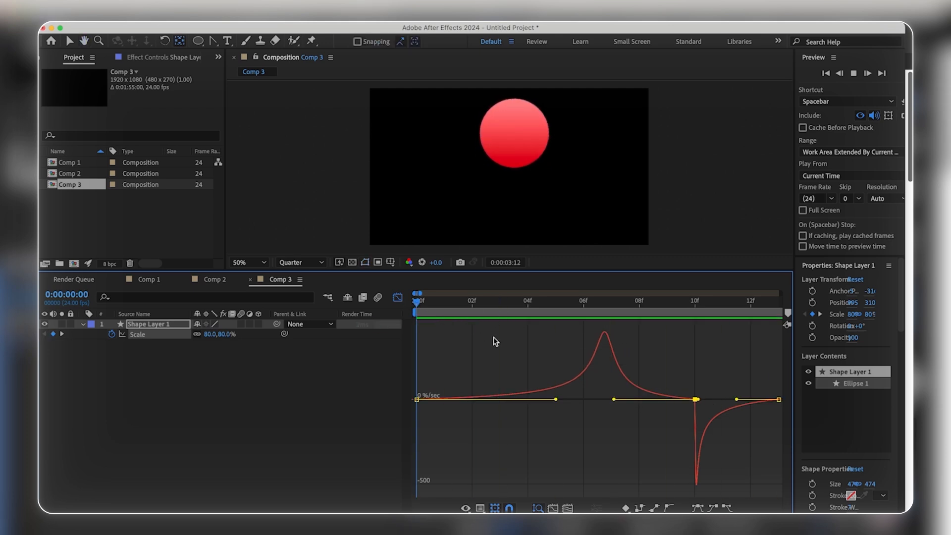
Step: Extend the middle Scale keyframe's outgoing handle to about frame 11.5, shorten the last keyframe's incoming handle almost to zero, and play back the motion
left_click(780, 399)
left_click_drag(698, 458, 757, 459)
left_click_drag(585, 302, 421, 305)
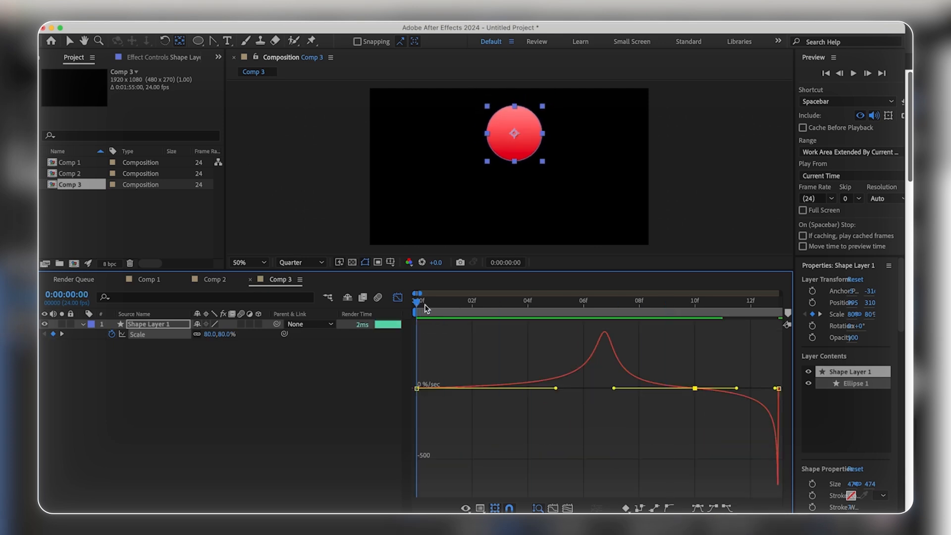
key("space")
key("space")
key("space")
key("space")
Step: Reset all three Scale keyframes to linear interpolation and show their fitted value graph in the Graph Editor
left_click(398, 302)
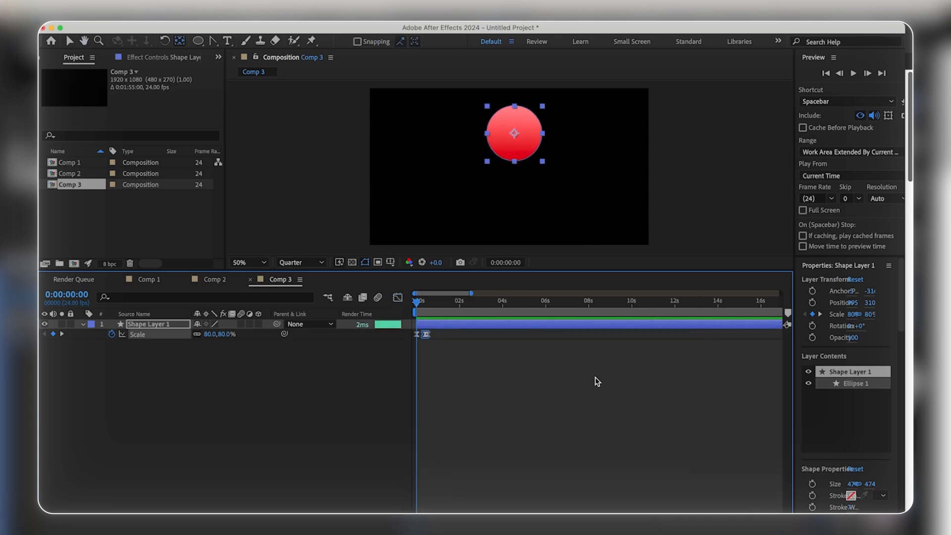
key("=")
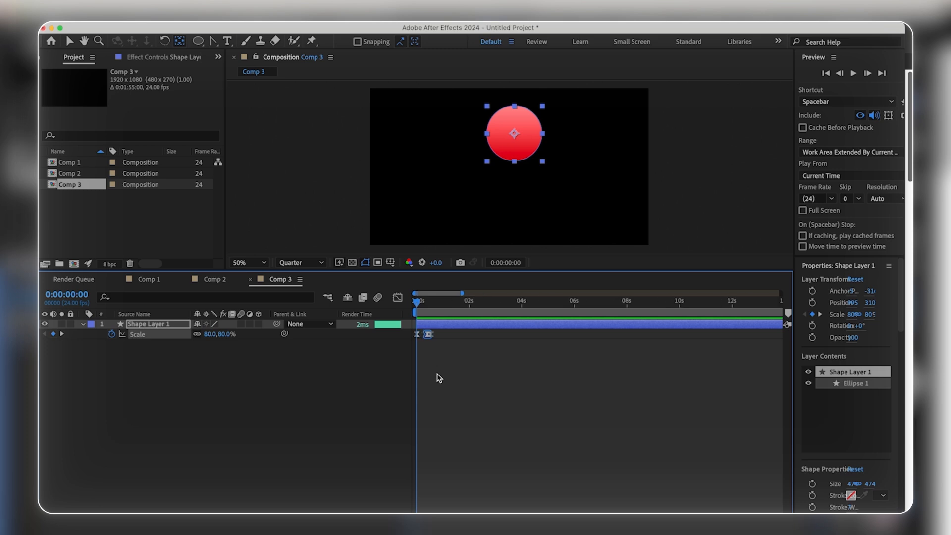
left_click(432, 335, "super")
left_click_drag(449, 345, 411, 328)
left_click(397, 297)
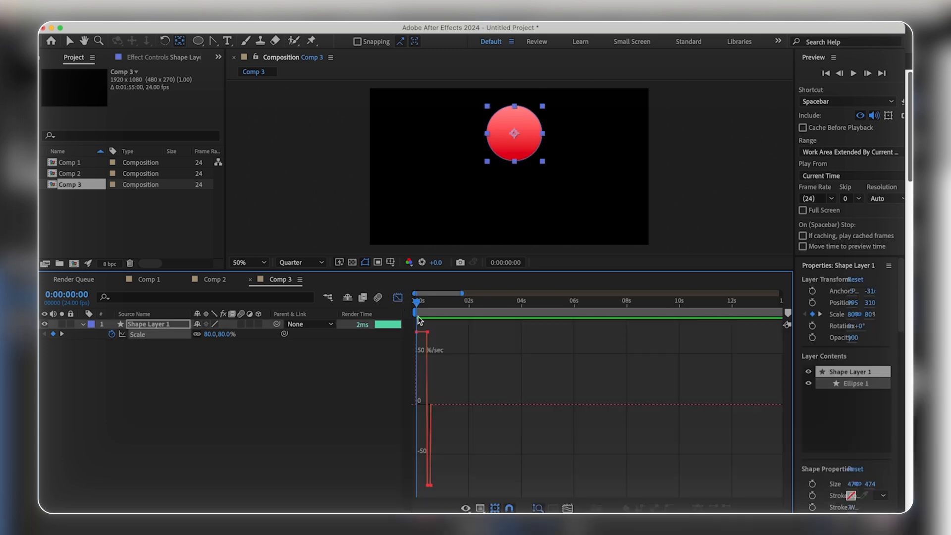
left_click(480, 508)
left_click(506, 404)
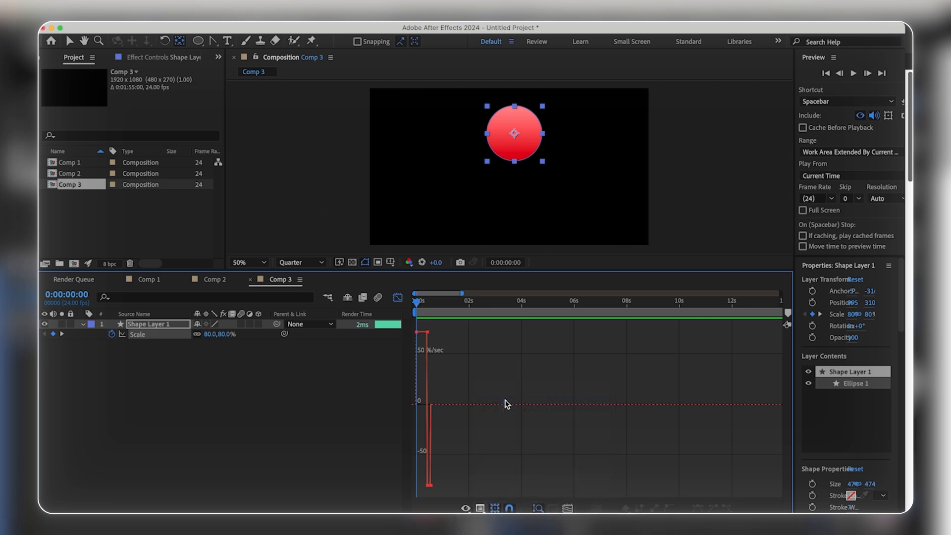
left_click(567, 509)
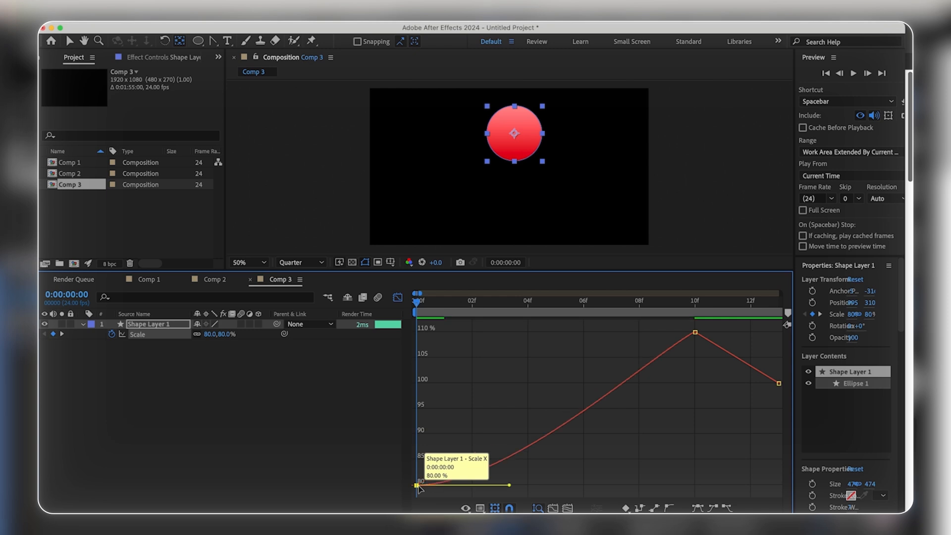
Step: Apply Easy Ease to the first, middle and last Scale keyframes one at a time in the value graph
key("F9")
left_click(694, 333)
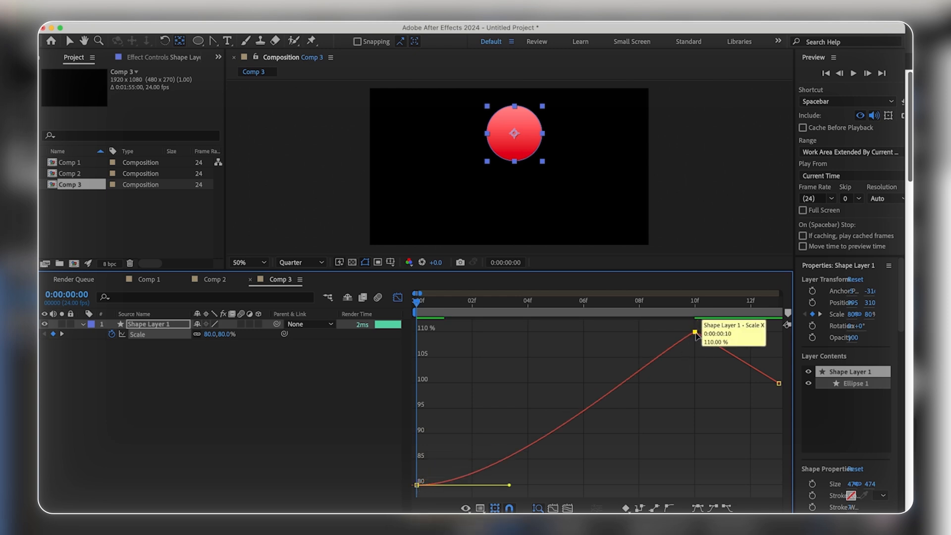
key("F9")
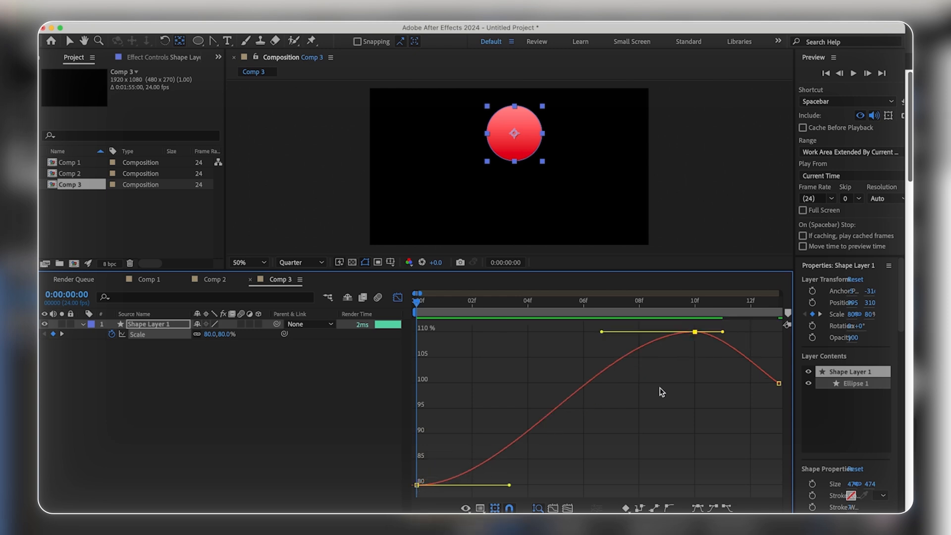
left_click(780, 385)
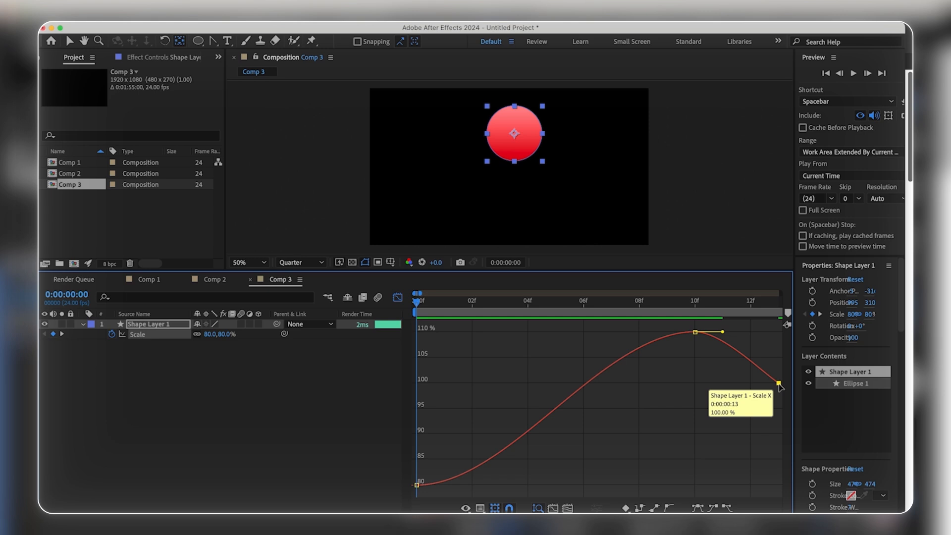
Step: Pull the first Scale keyframe's outgoing handle up steeply to about frame 1 and 105%, and play back the motion
left_click(417, 485)
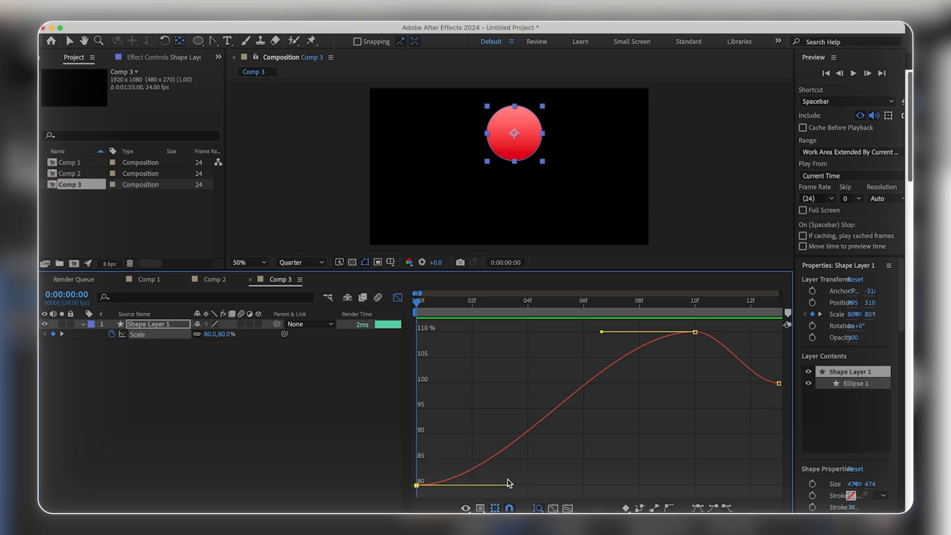
left_click_drag(510, 487, 440, 360)
key("space")
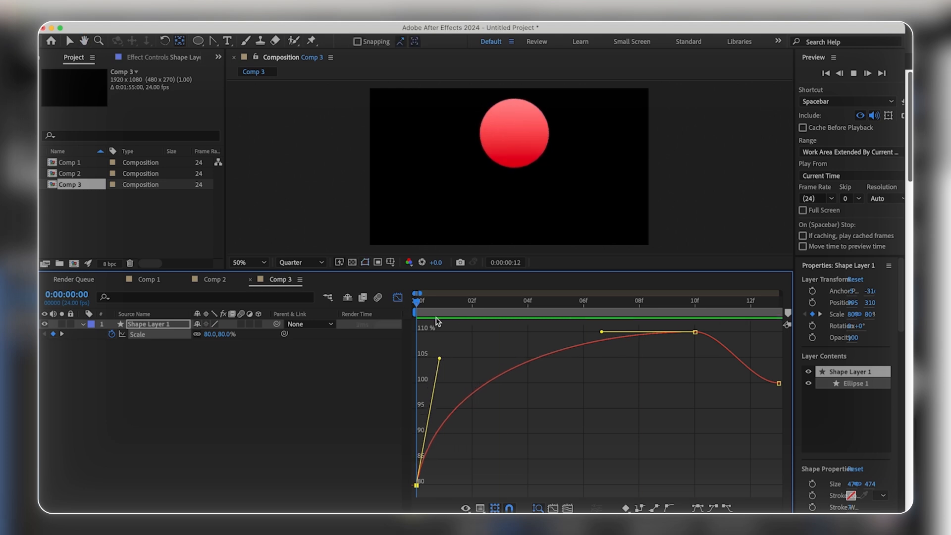
Step: Extend the last Scale keyframe's incoming handle horizontally to about frame 10.5 and play back the motion several times
left_click(779, 383)
left_click_drag(749, 383, 712, 386)
key("space")
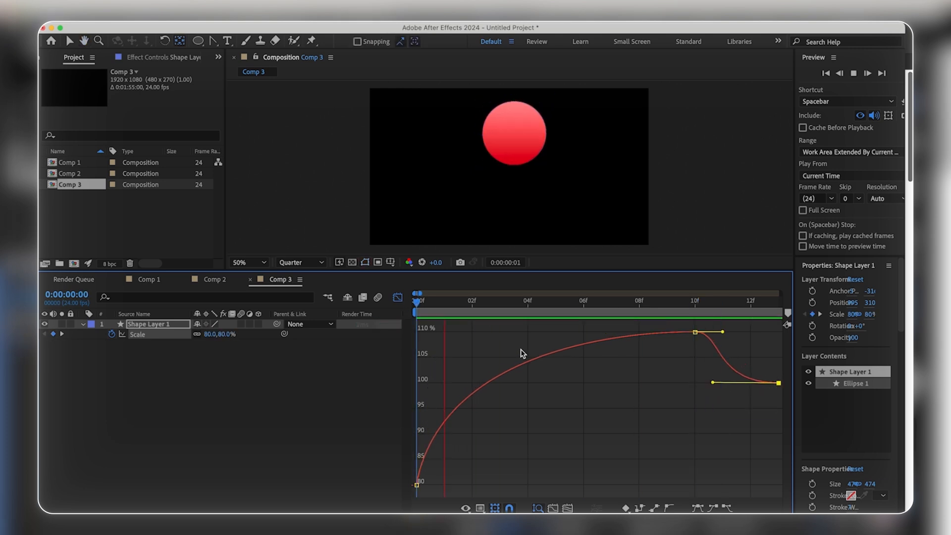
key("space")
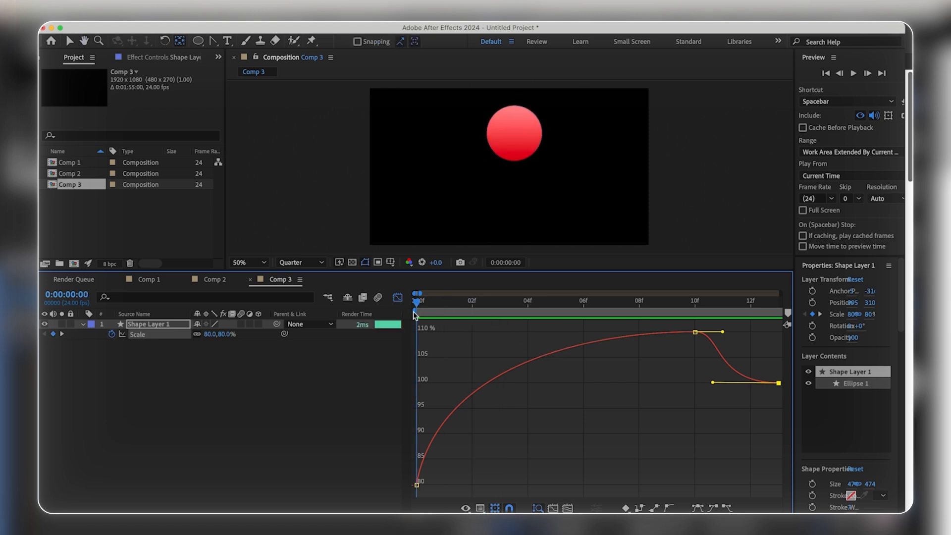
key("space")
key("space")
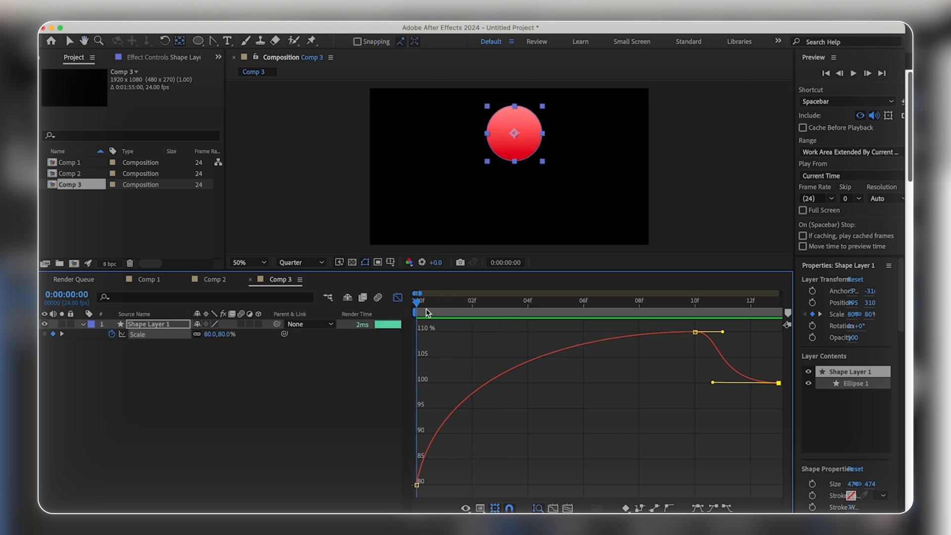
key("space")
key("space")
Step: Shorten the last Scale keyframe's incoming handle to about frame 12, tilted slightly upward, and play back the motion
left_click_drag(712, 382, 751, 380)
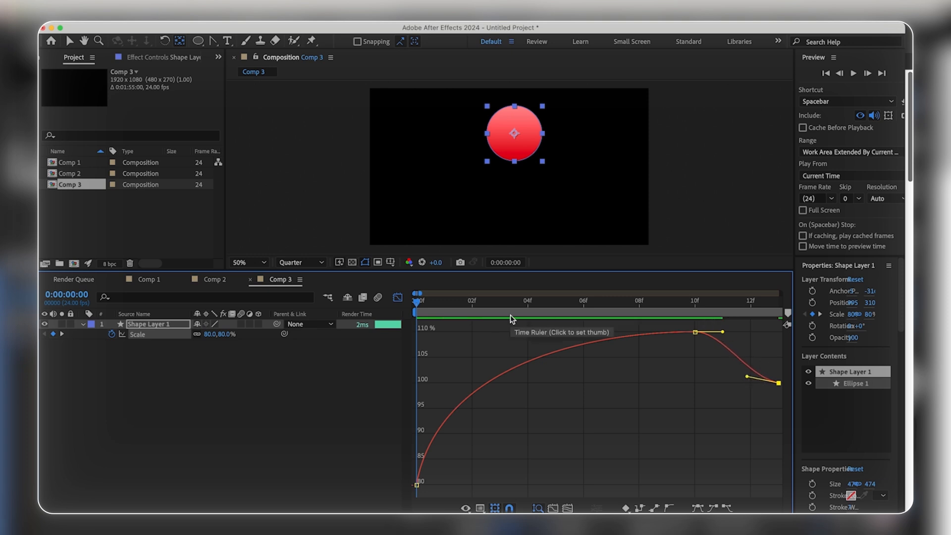
key("space")
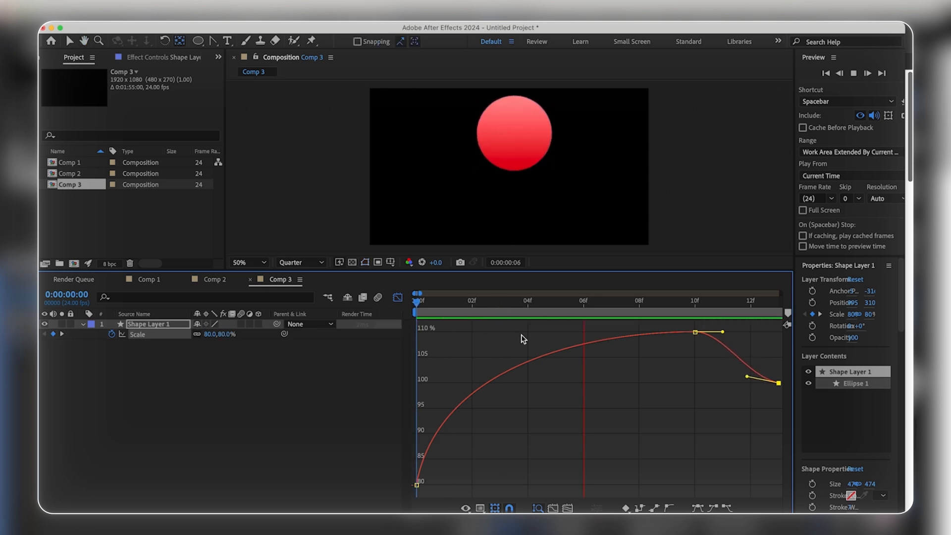
key("space")
Step: Raise the last Scale keyframe to 106.60% in the value graph and play back the motion from the start
left_click_drag(779, 384, 779, 350)
left_click_drag(496, 316, 404, 318)
key("space")
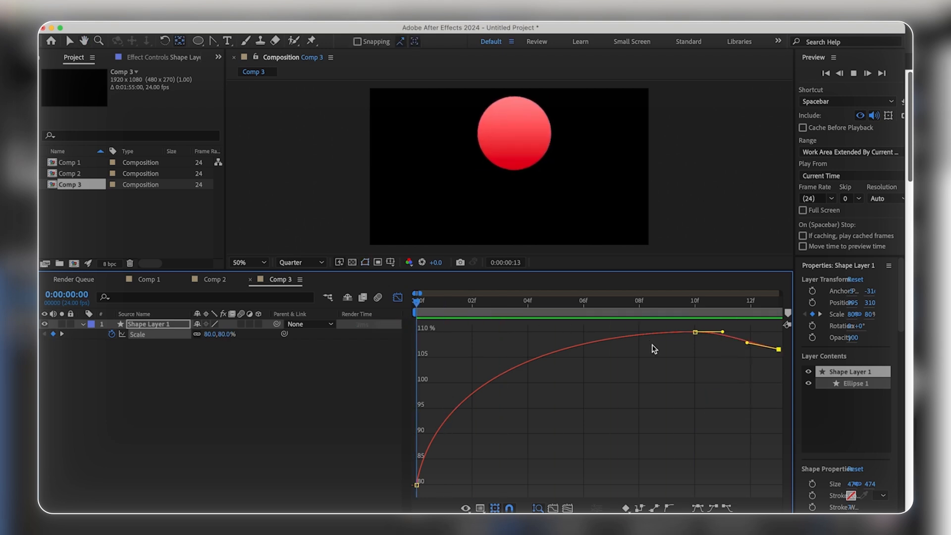
key("space")
Step: Level the last Scale keyframe's incoming handle, extend it to about frame 11, and play back the motion
left_click_drag(746, 343, 718, 350)
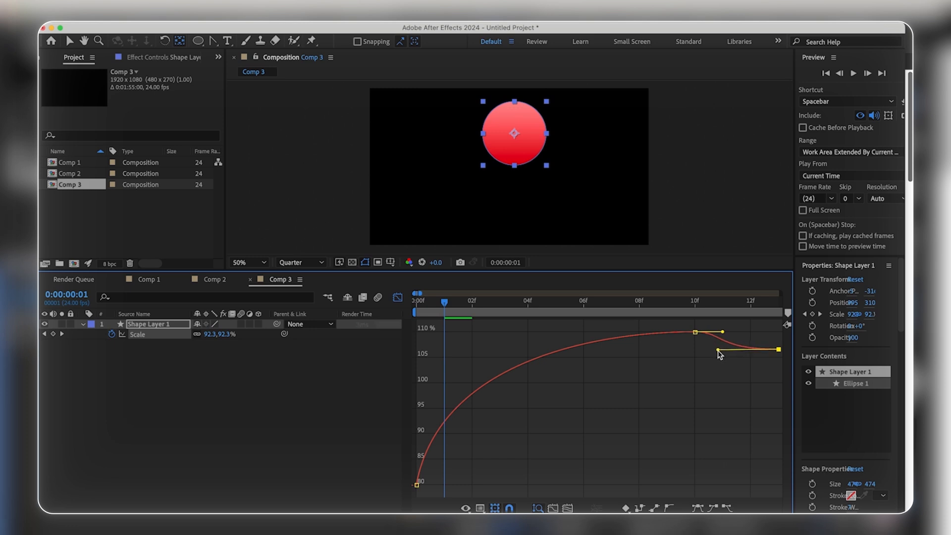
key("space")
key("space")
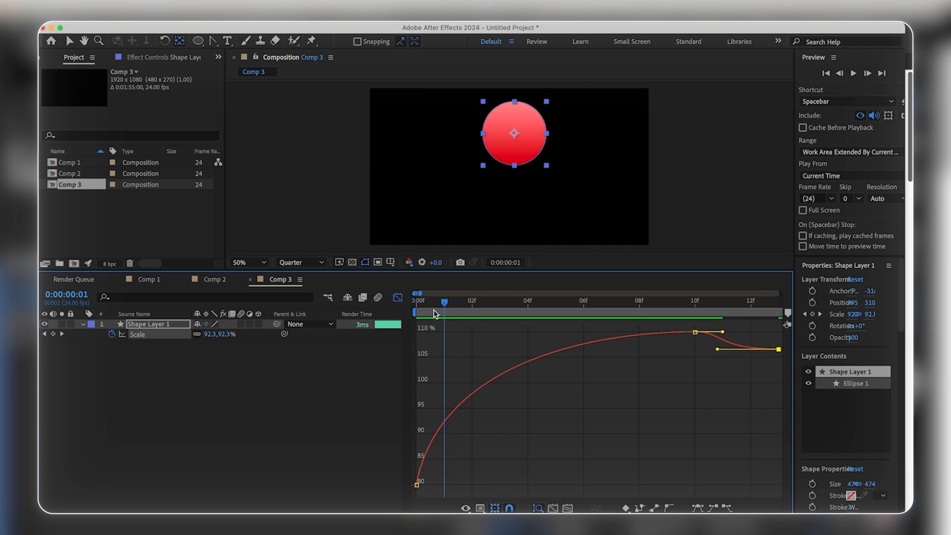
key("space")
left_click(414, 306)
key("space")
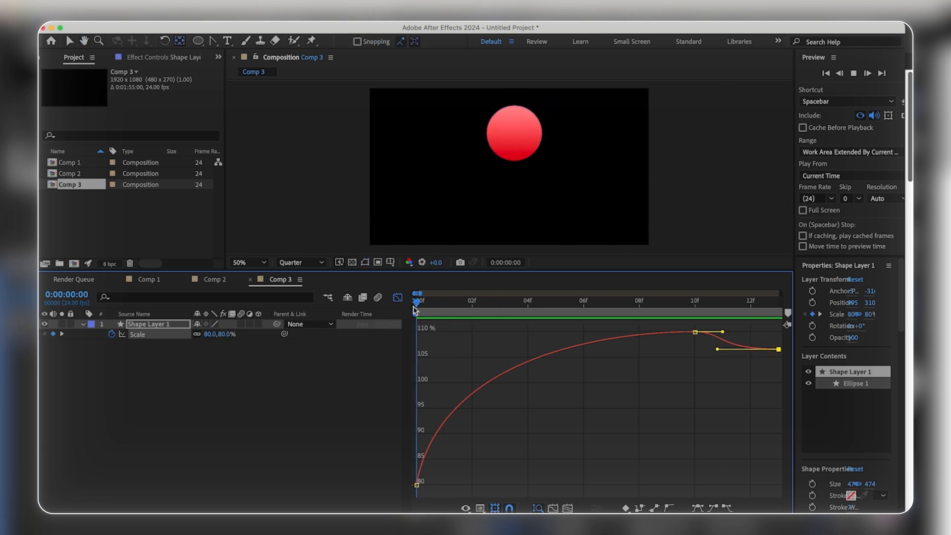
key("space")
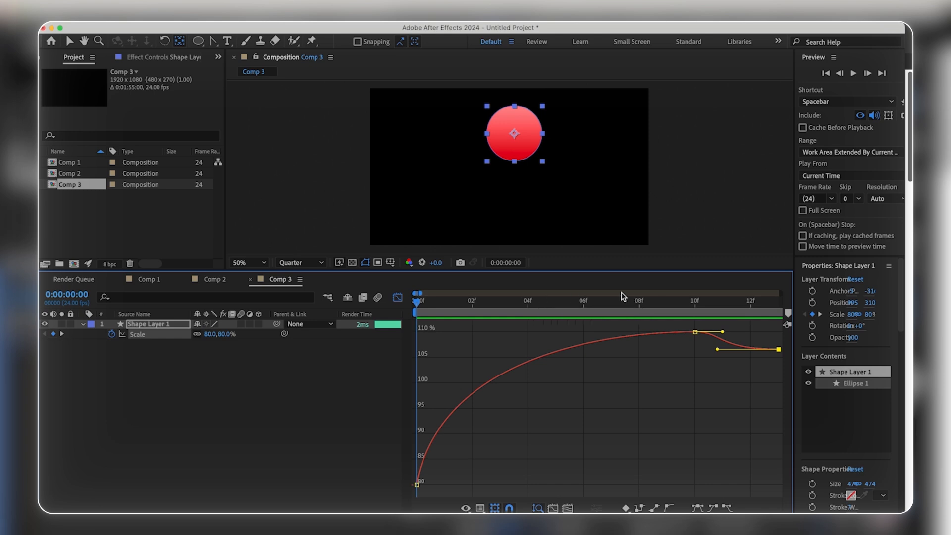
Step: Lower the last Scale keyframe to about 102% in the value graph and play back the motion
mouse_move(780, 349)
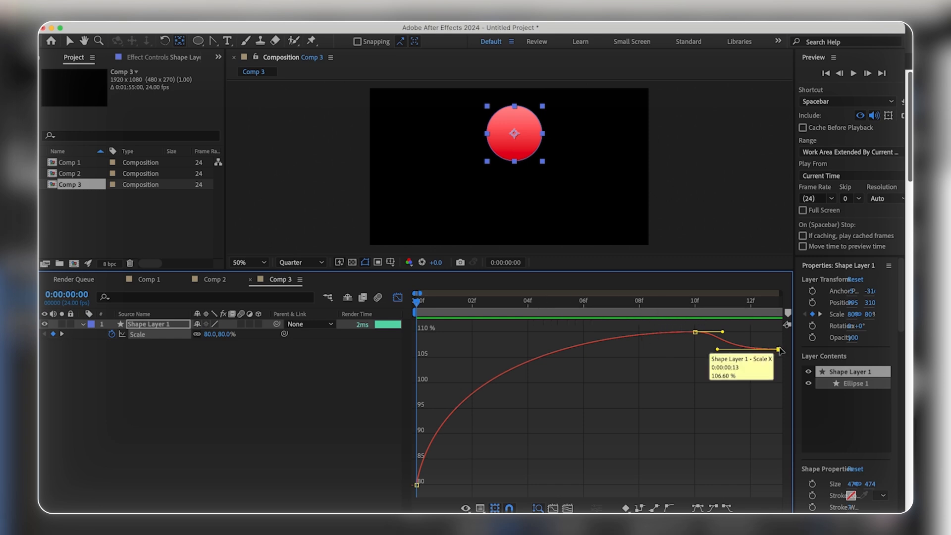
left_click_drag(780, 350, 779, 374)
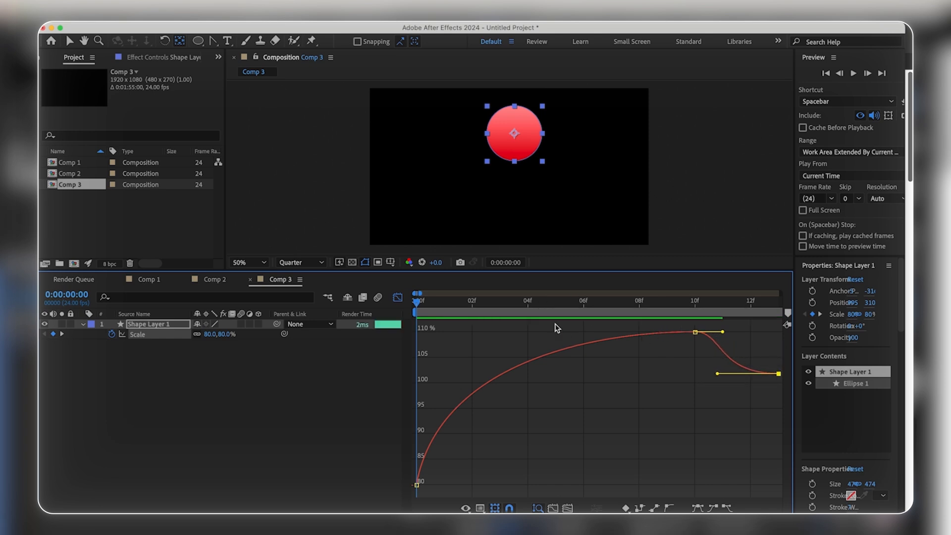
key("space")
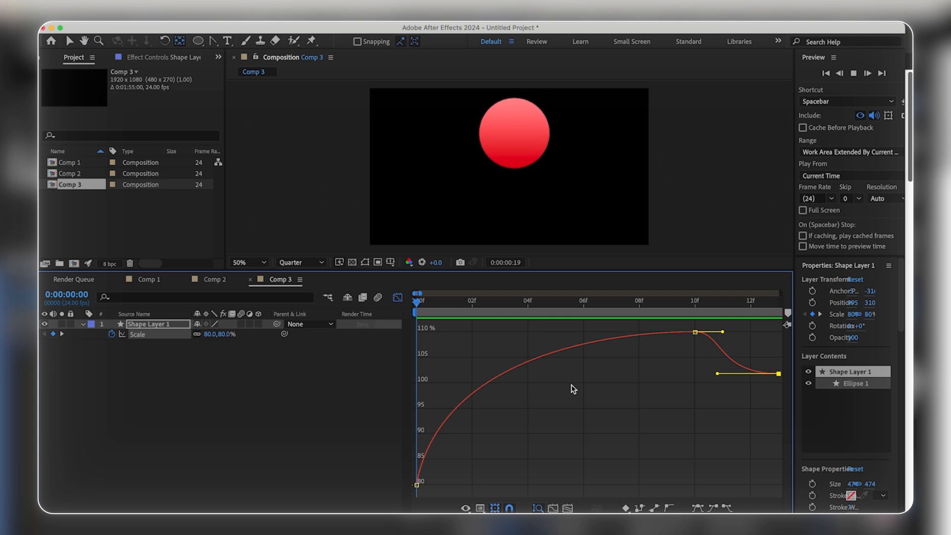
key("space")
key("space")
key("space")
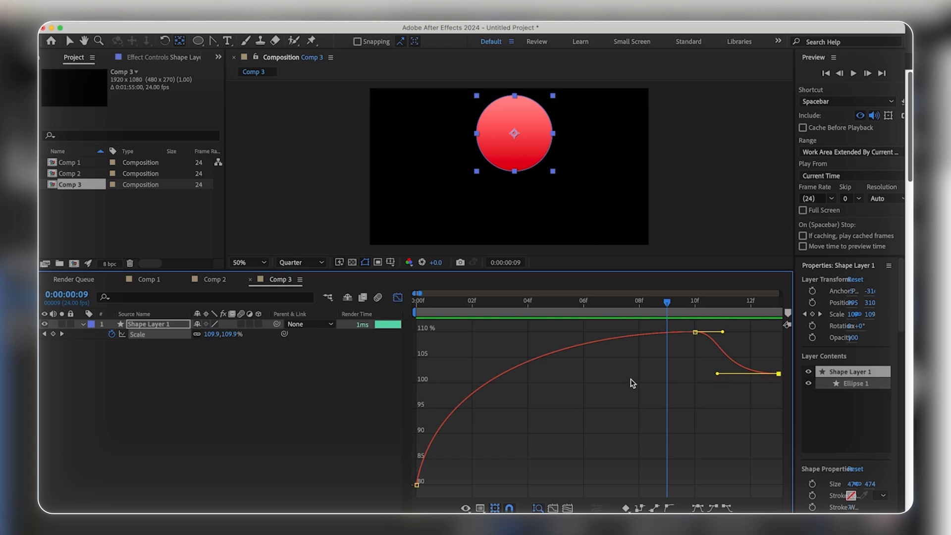
Step: Lower the last Scale keyframe to about 98.3% in the value graph and play back the motion from the start
left_click_drag(779, 374, 780, 392)
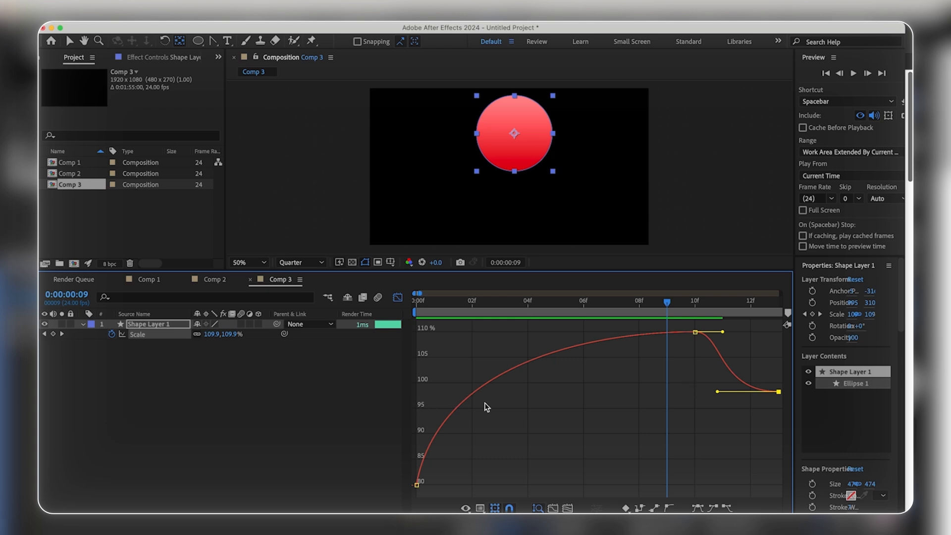
left_click_drag(547, 299, 377, 299)
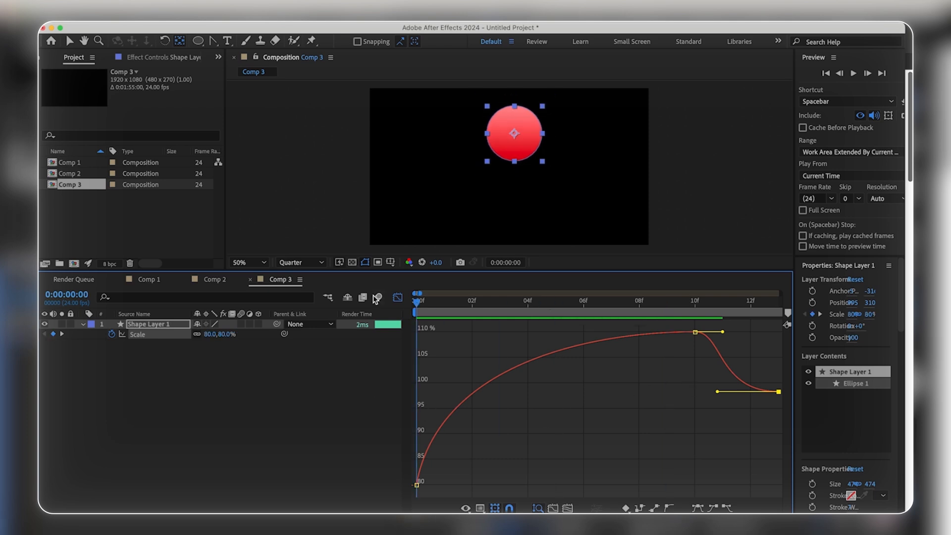
key("space")
key("space")
key("space")
key("space")
Step: Return to the keyframe view and reset all three Scale keyframes to linear interpolation
key("shift+F3")
left_click_drag(454, 350, 420, 338)
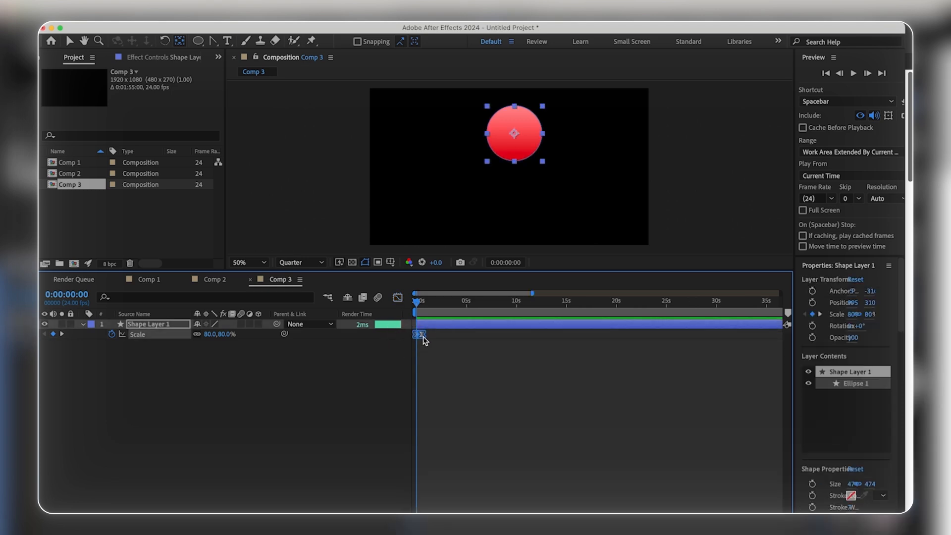
left_click(423, 337, "super")
key("equal")
key("equal")
left_click_drag(478, 344, 391, 333)
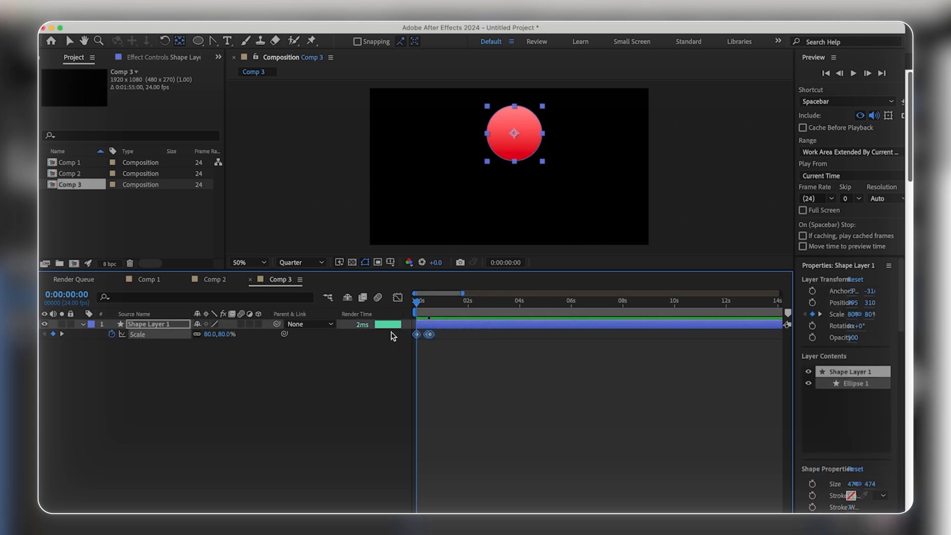
Step: Fit the Scale value graph in the Graph Editor and apply Easy Ease to its keyframes
left_click(398, 298)
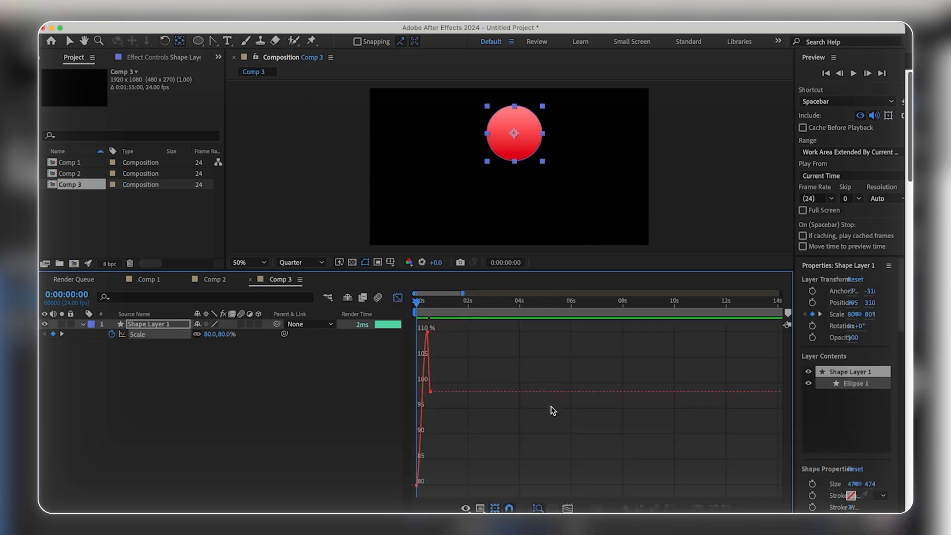
left_click(483, 506)
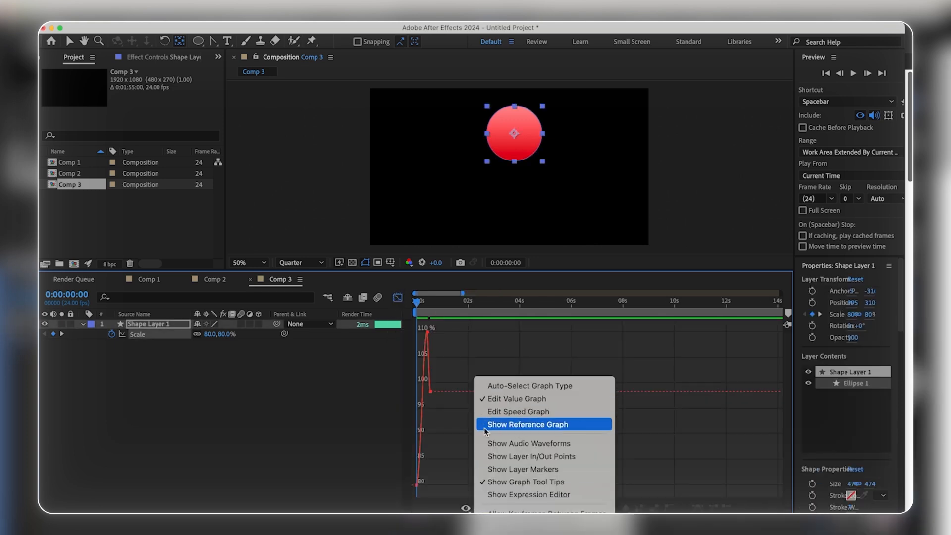
left_click(461, 441)
left_click(568, 508)
left_click(694, 331)
Step: Add further Scale keyframes holding the final value at frames 15, 17, 20, 23 and 27
left_click_drag(421, 294, 426, 294)
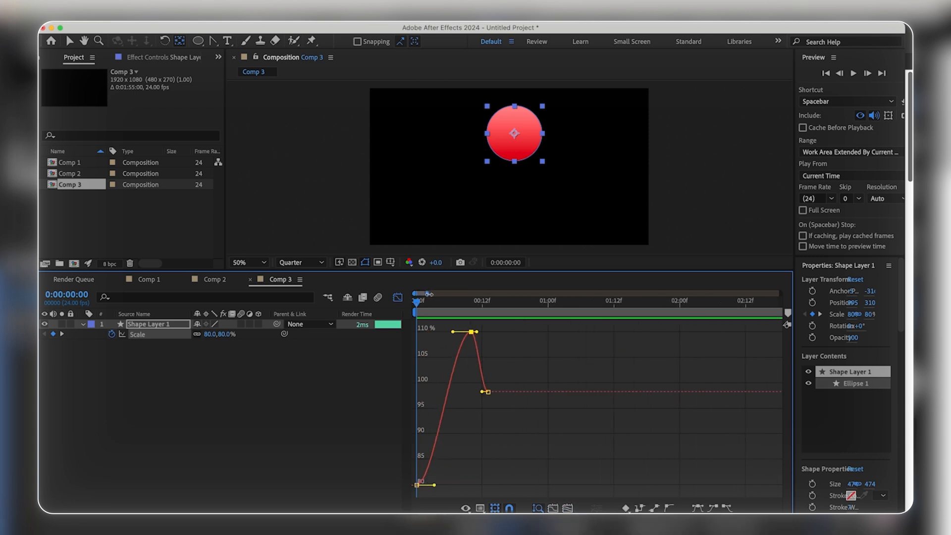
left_click(490, 303)
left_click_drag(493, 305, 504, 304)
left_click(491, 392)
left_click_drag(504, 302, 533, 303)
left_click(54, 335)
left_click(54, 335)
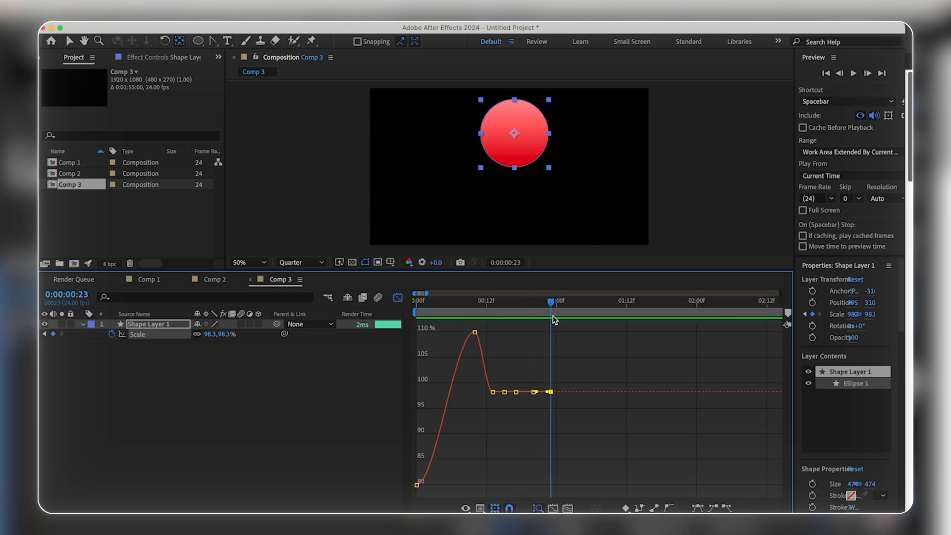
left_click_drag(551, 303, 575, 305)
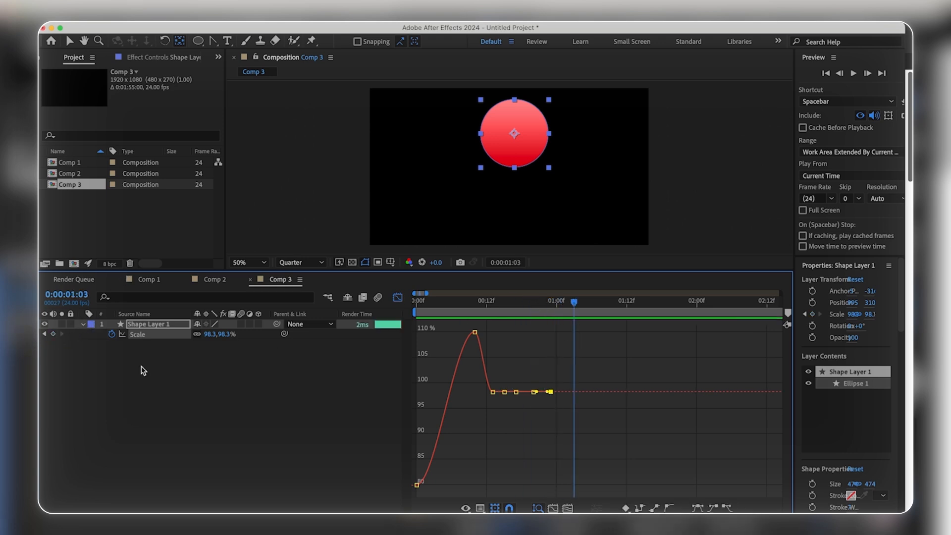
left_click(54, 335)
Step: Raise the Scale keyframes at frames 15 and 20 to about 102%, lower those at 17 and 23 to about 96%, and play back the wobble
mouse_move(429, 293)
left_mouse_down()
mouse_move(438, 294)
mouse_move(425, 293)
left_mouse_up()
left_click(673, 372)
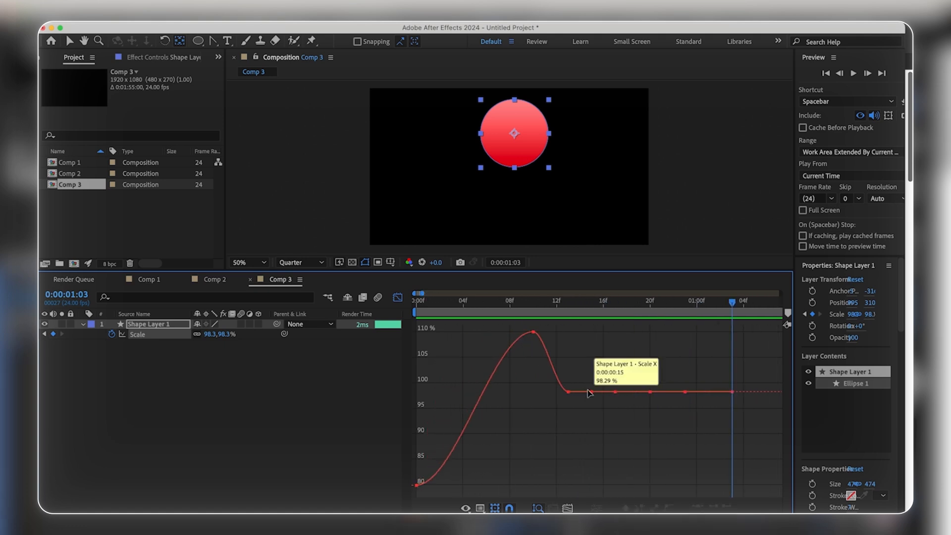
mouse_move(593, 396)
left_click_drag(593, 392, 686, 406)
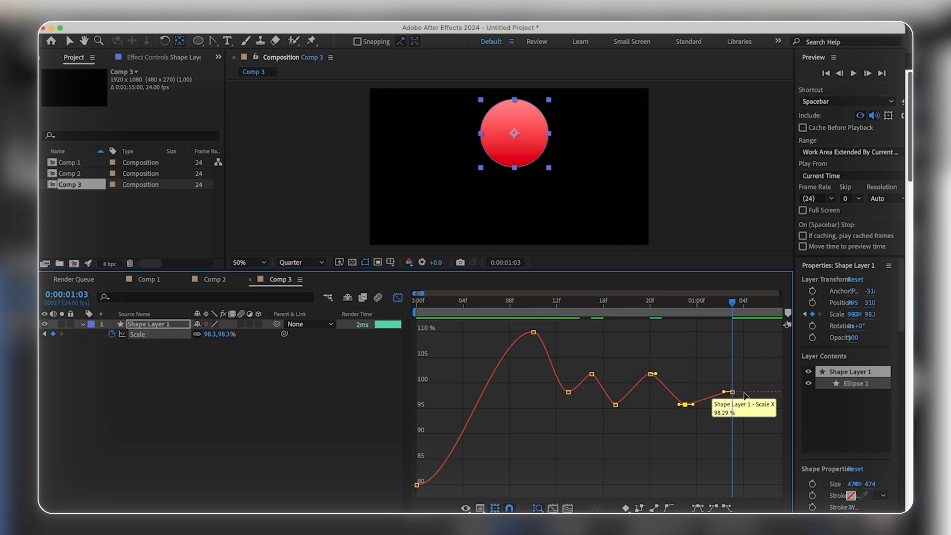
key("space")
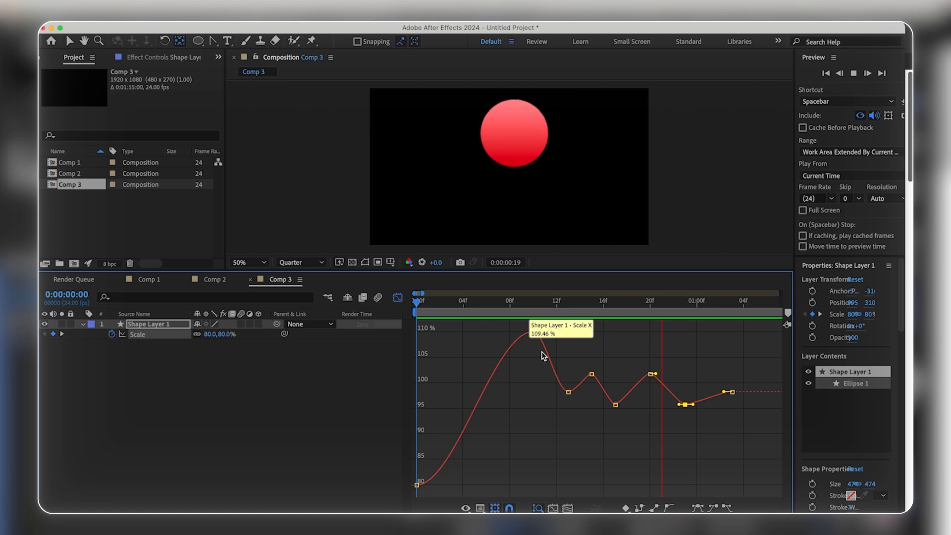
Step: Apply Easy Ease to the six Scale keyframes from frame 13 onward and play back the smoothed wobble
key("space")
left_click_drag(753, 347, 568, 435)
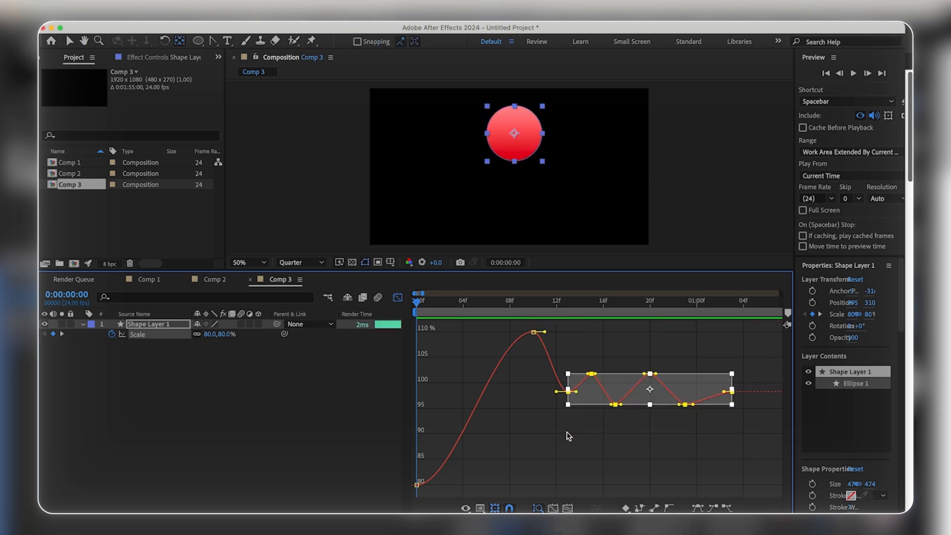
left_click(568, 436)
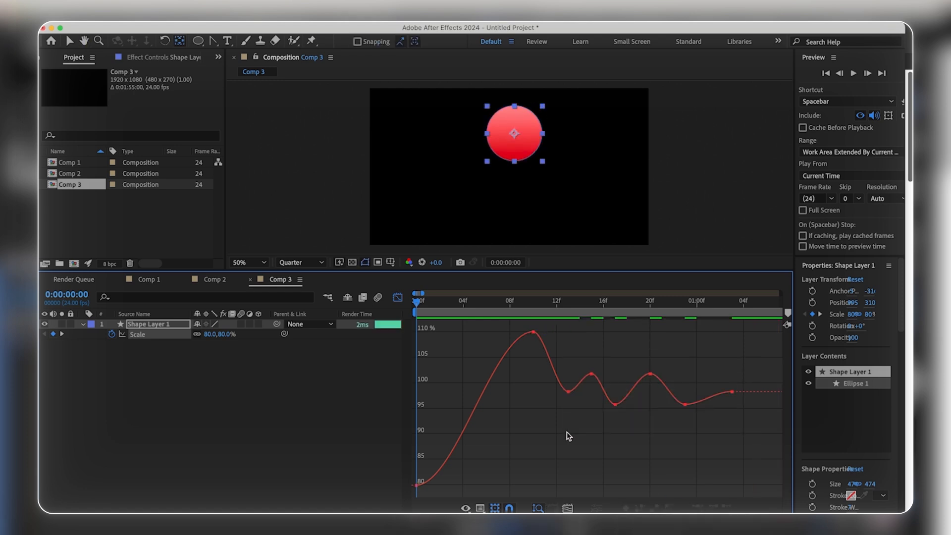
left_click(429, 302)
key("space")
key("space")
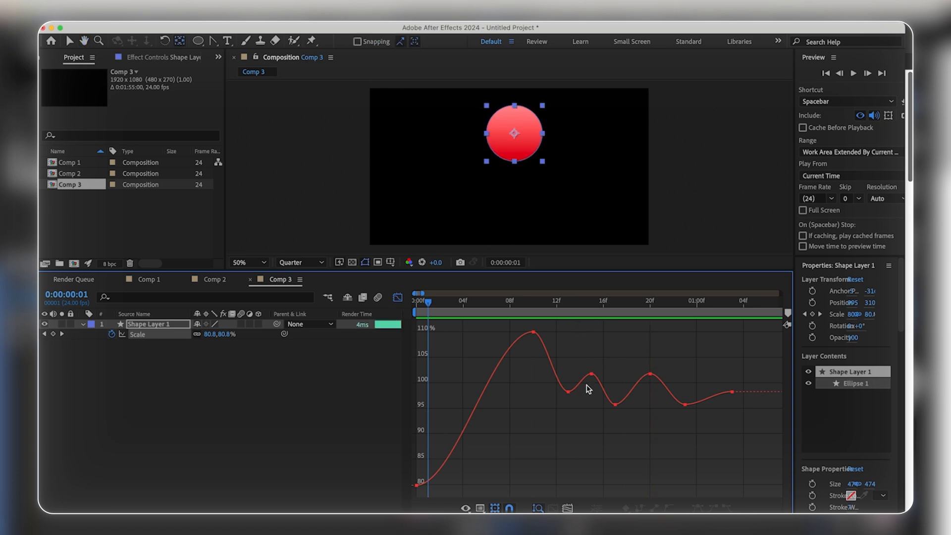
Step: Space the last five Scale keyframes out to frames 17, 21, 26, 31 and 35, and play back the slower wobble
mouse_move(592, 379)
left_click_drag(761, 351, 585, 451)
left_click_drag(612, 386, 632, 386)
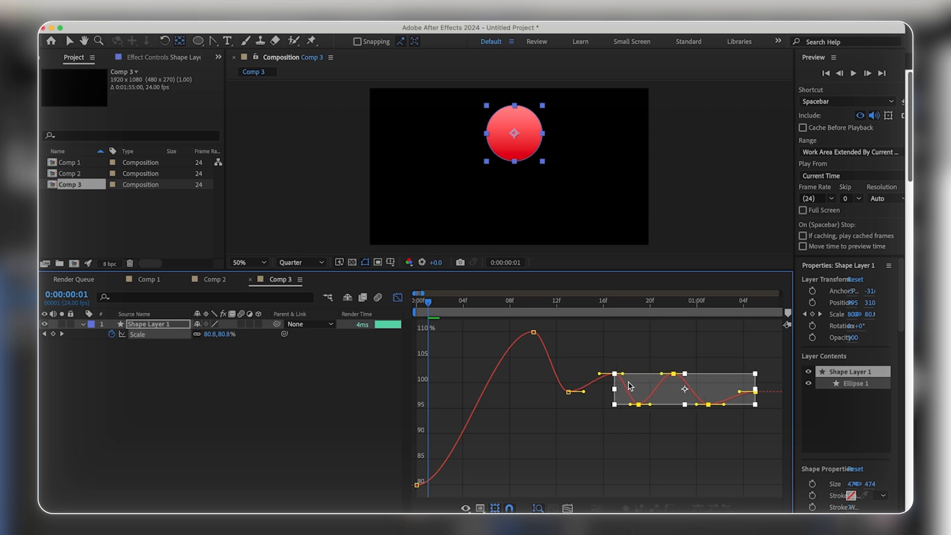
left_click(670, 456)
left_click_drag(758, 345, 616, 439)
left_click_drag(636, 393, 715, 394)
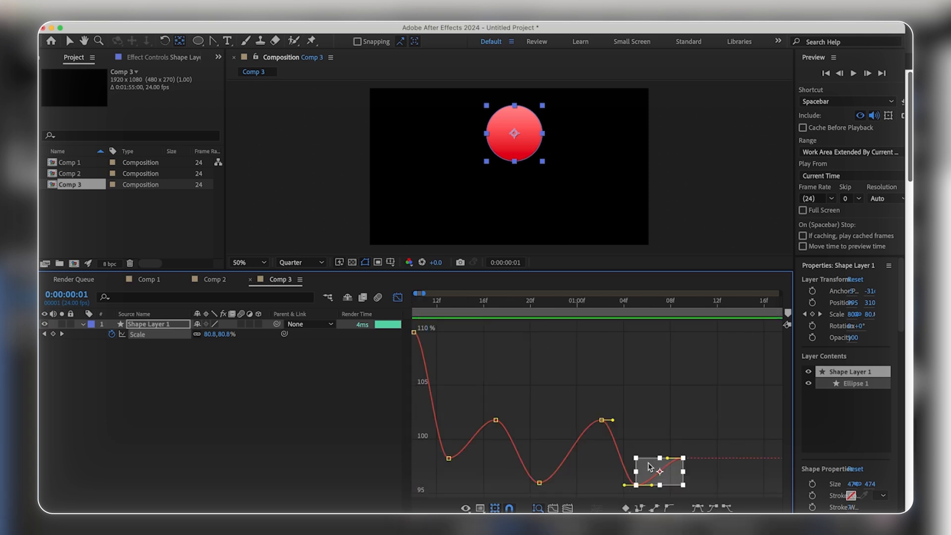
left_click_drag(650, 467, 673, 467)
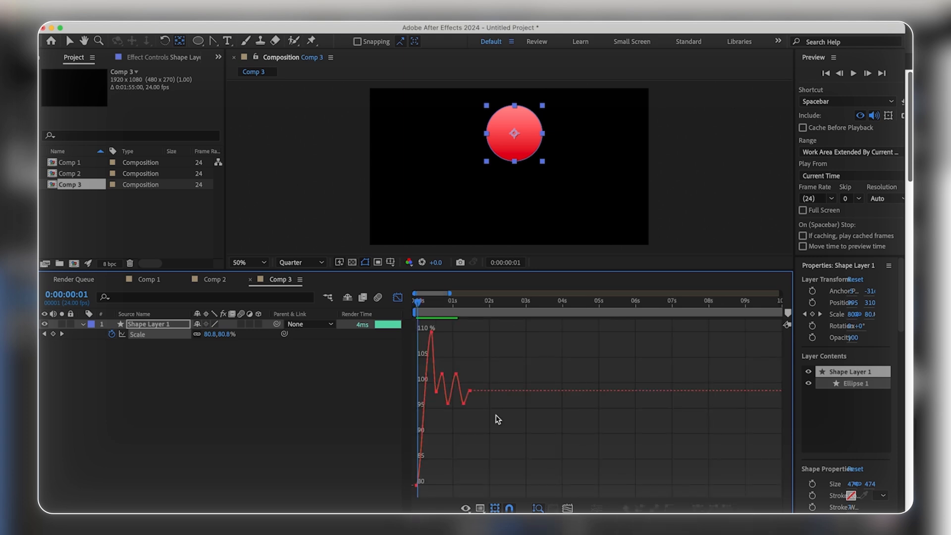
key("space")
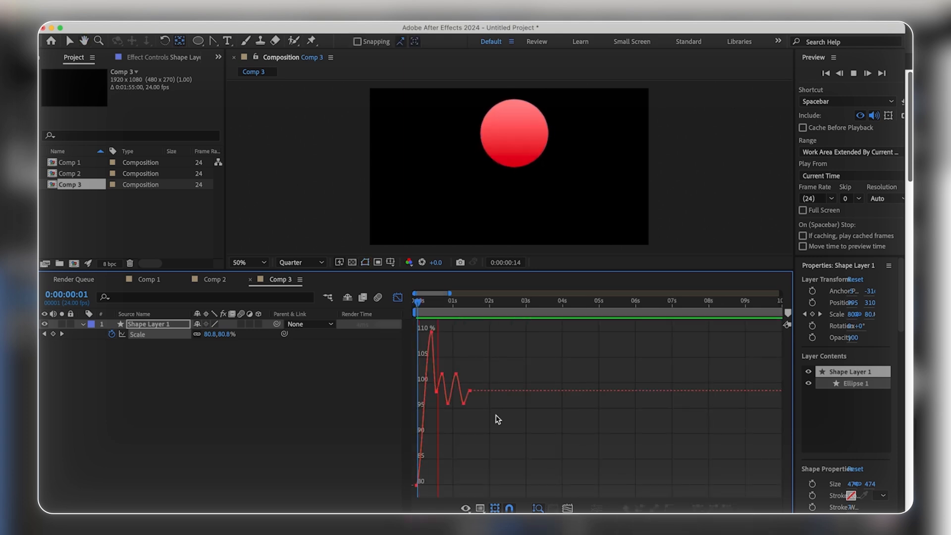
key("space")
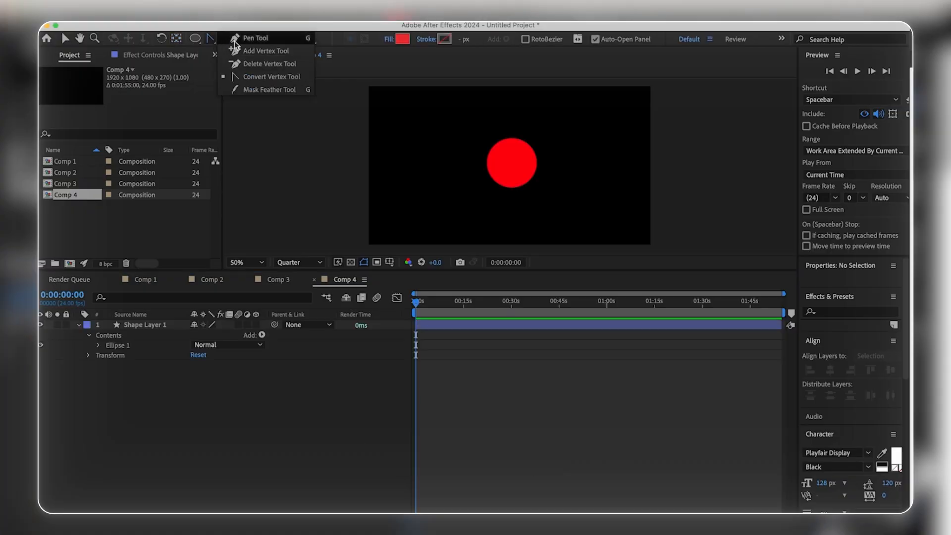
Step: Draw an open winding path with the Pen tool around the red circle, looping wide beside it and curling back underneath
left_click(238, 38)
left_click(451, 210)
left_click_drag(493, 169, 530, 168)
left_click(544, 192)
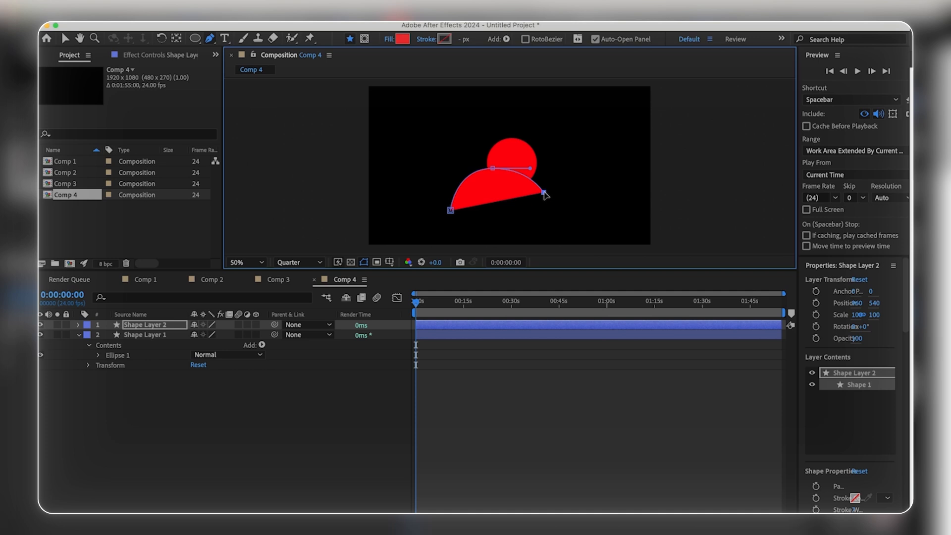
left_click_drag(615, 159, 605, 92)
left_click(564, 123)
key("super+z")
left_click_drag(542, 143, 533, 164)
left_click(545, 220)
left_click_drag(512, 226, 477, 202)
left_click_drag(440, 149, 409, 165)
left_click(399, 188)
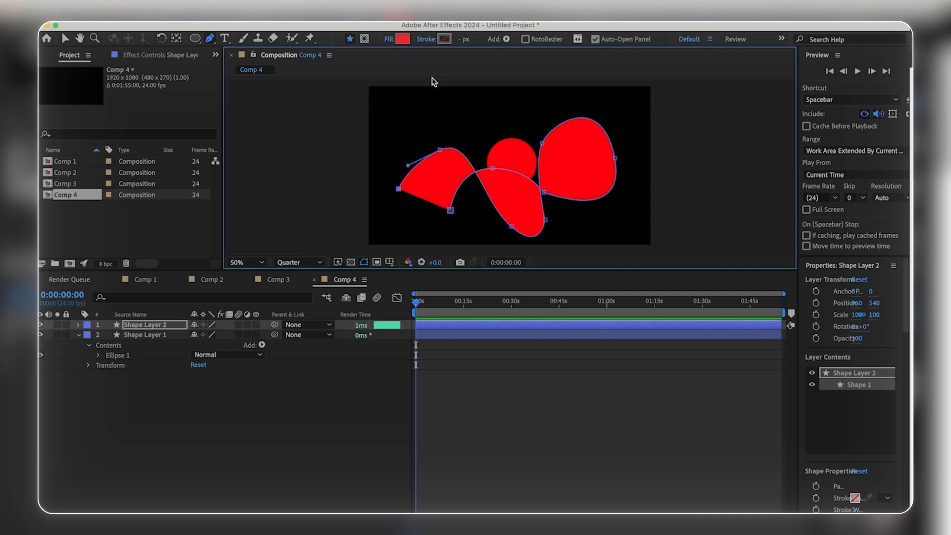
Step: Remove the drawn shape's fill and adjust the points and handles of its loop to smooth the curve
left_click(389, 39)
left_click(416, 252)
left_click(511, 320)
left_click_drag(545, 220, 552, 215)
mouse_move(615, 158)
left_mouse_down()
mouse_move(633, 148)
mouse_move(620, 156)
left_mouse_up()
left_click_drag(608, 89, 615, 86)
left_click_drag(628, 226, 623, 212)
left_click_drag(620, 86, 615, 104)
left_click_drag(551, 122, 544, 111)
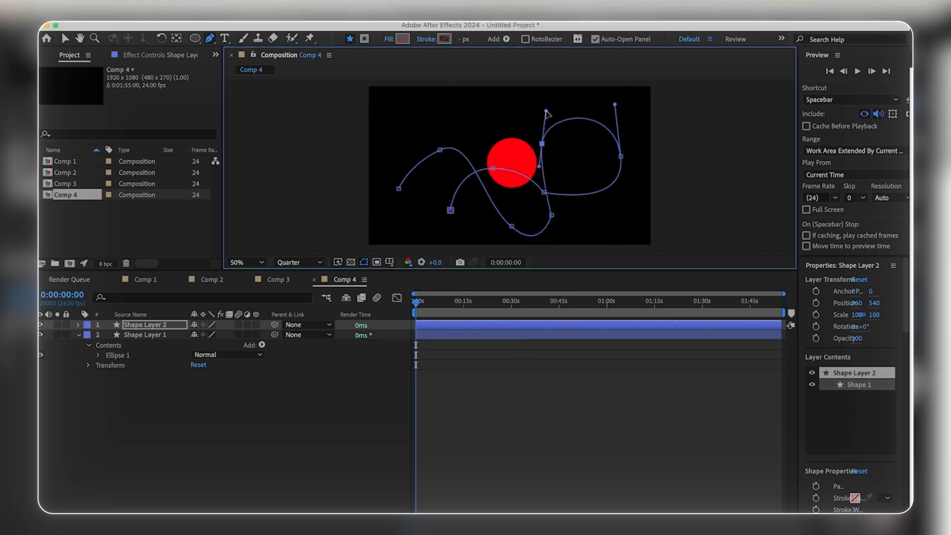
left_click(440, 149)
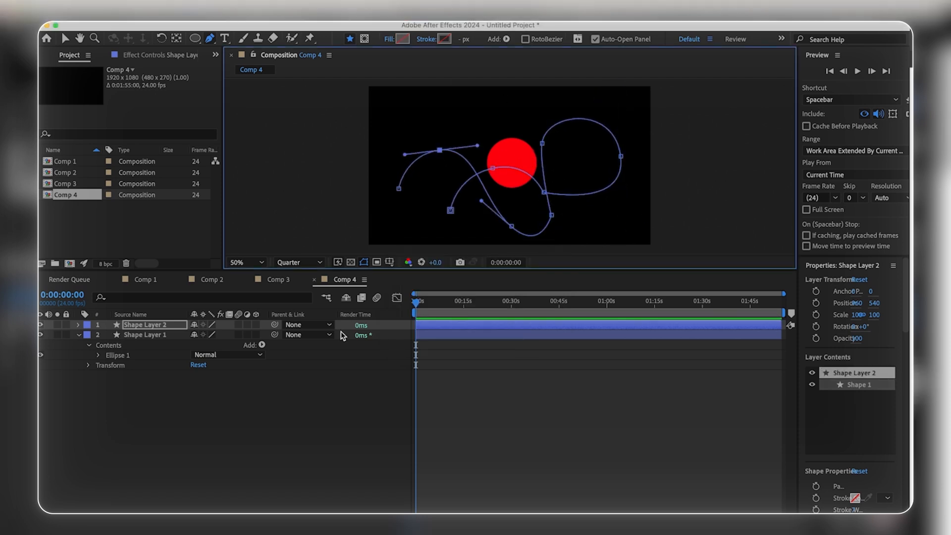
Step: Reveal the drawn shape's Path property and add a keyframe to it at frame 0
left_click(78, 325)
left_click(98, 345)
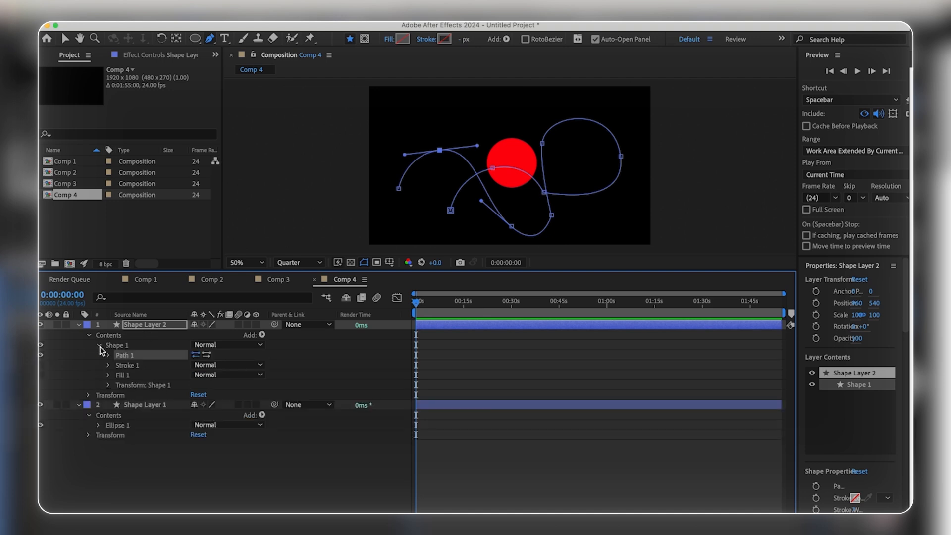
left_click(108, 356)
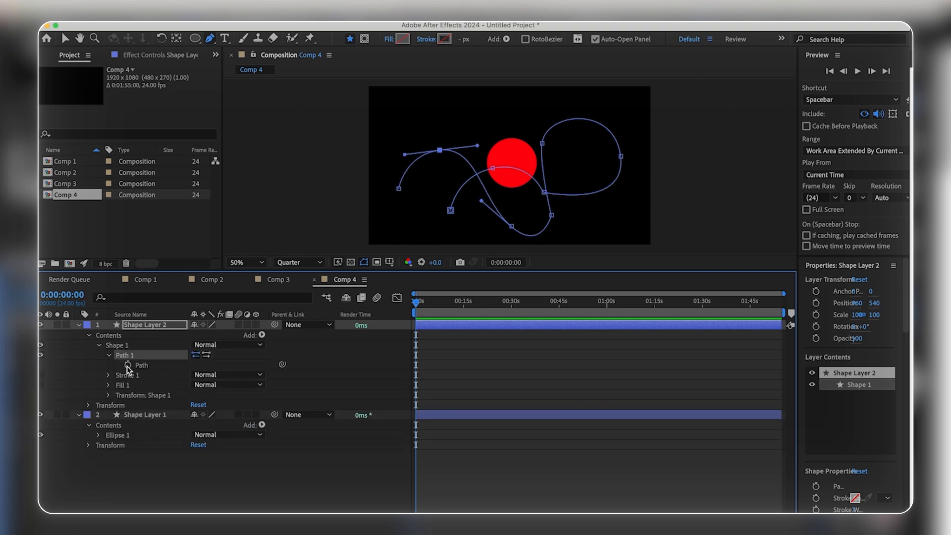
left_click(128, 365)
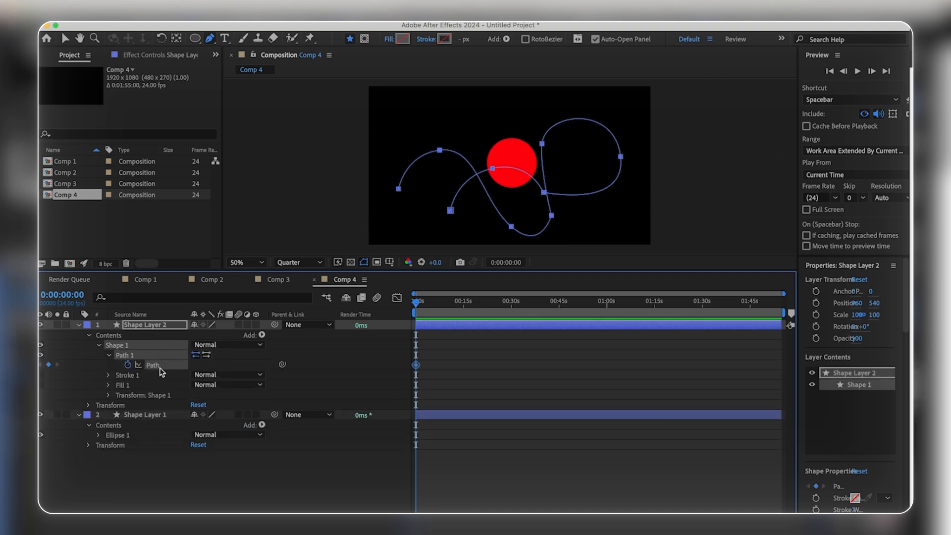
Step: Centre the anchor point of the circle and paste the drawn path into its Position property as keyframes
left_click(146, 415)
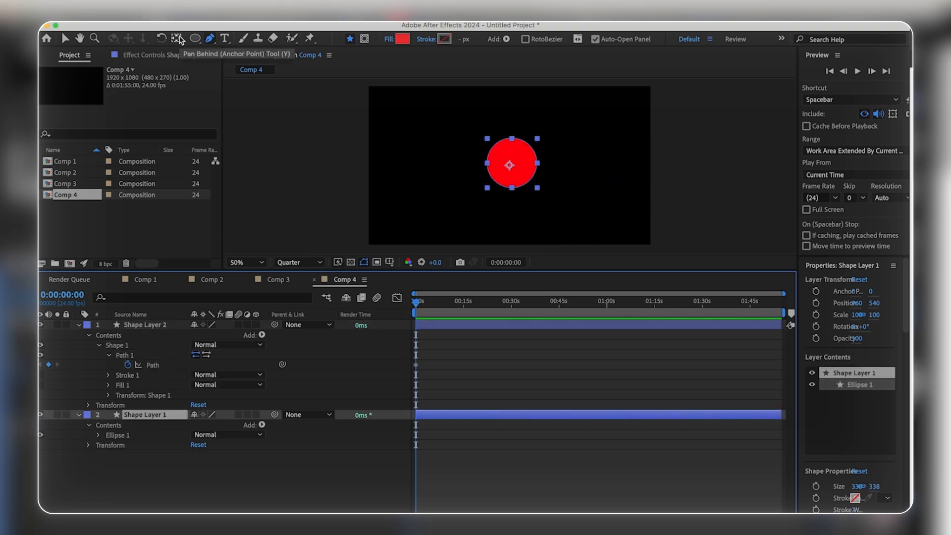
double_click(177, 38)
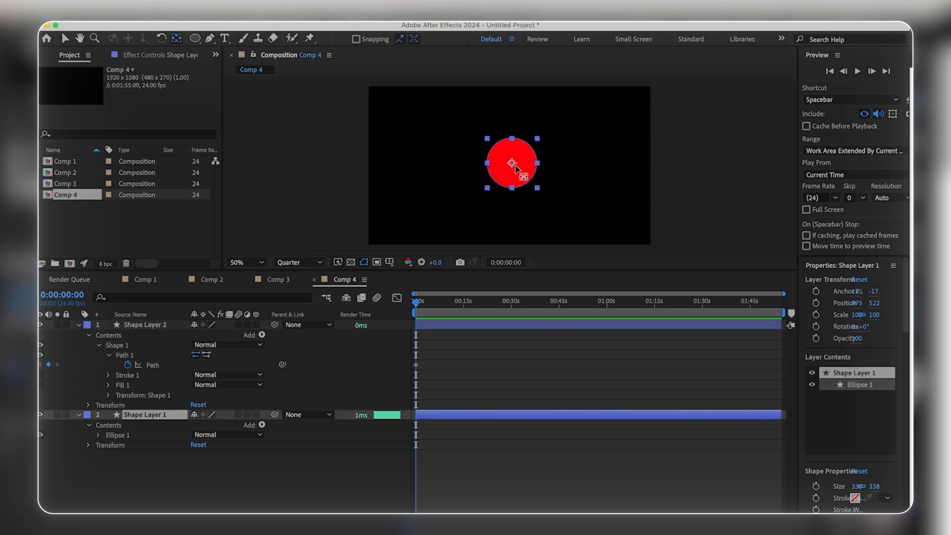
left_click(133, 417)
key("p")
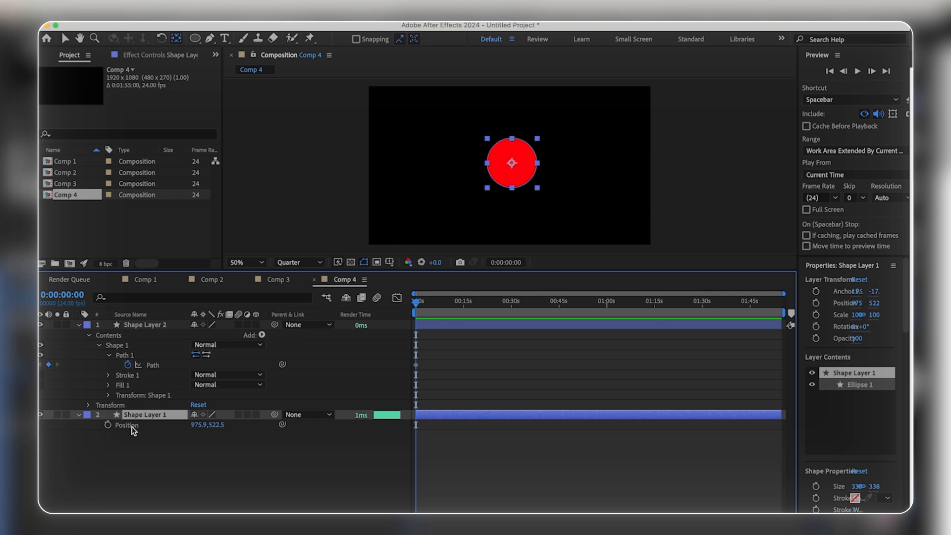
left_click(131, 427)
key("super+space")
key("Escape")
key("super+v")
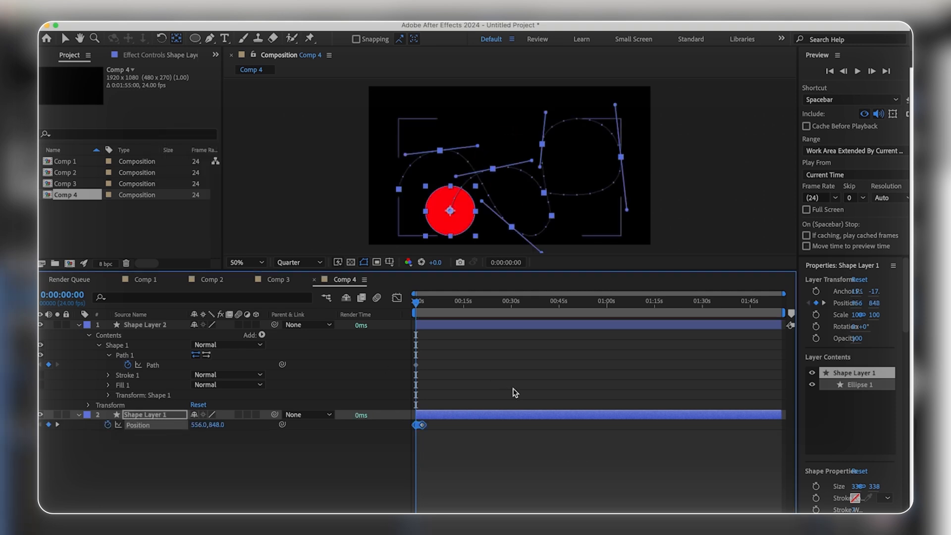
Step: Examine the pasted Position keyframes in the timeline and play back the circle's motion along the path
scroll(433, 451, "up", 10)
scroll(433, 451, "down", 6)
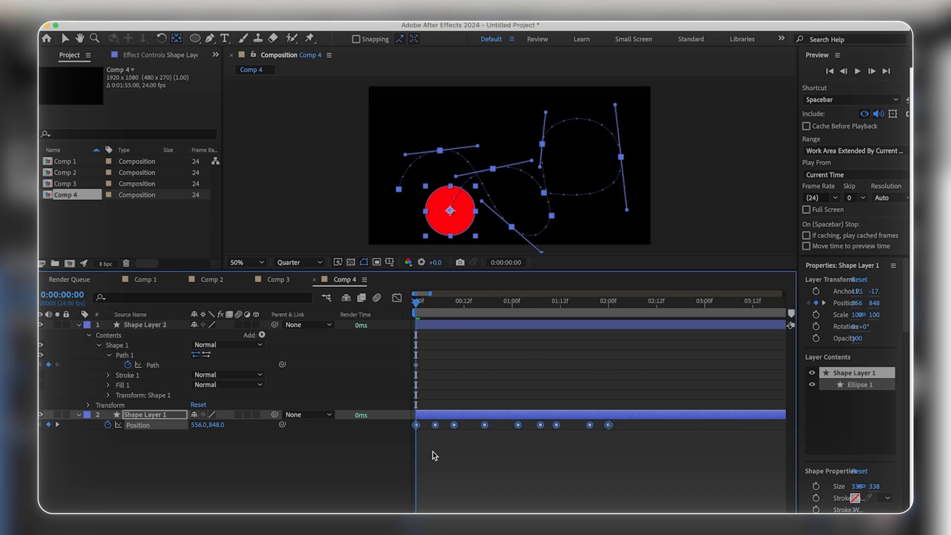
left_click(433, 451)
key("space")
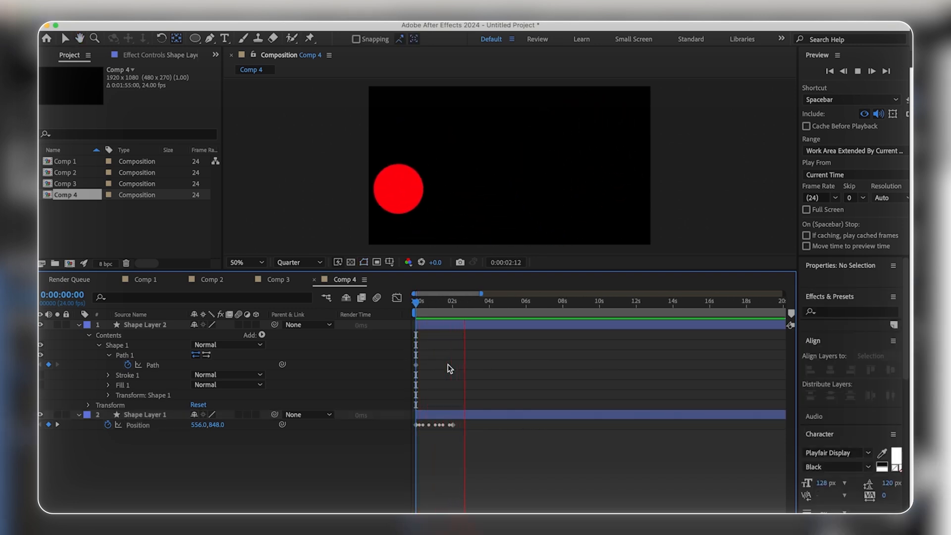
key("space")
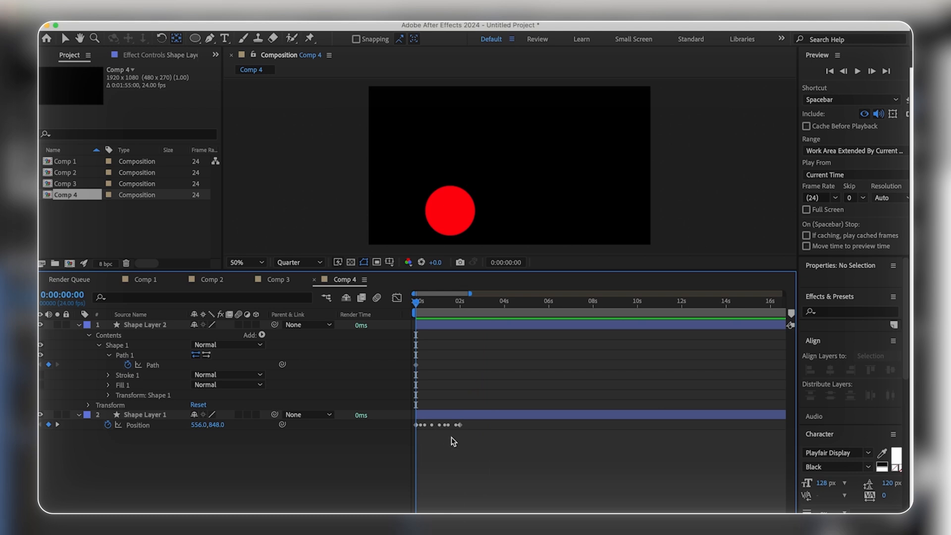
Step: Apply Easy Ease to the circle's Position keyframes and display their speed graph in the Graph Editor
key("equal")
left_click_drag(510, 436, 386, 417)
left_click(434, 460)
key("shift+F3")
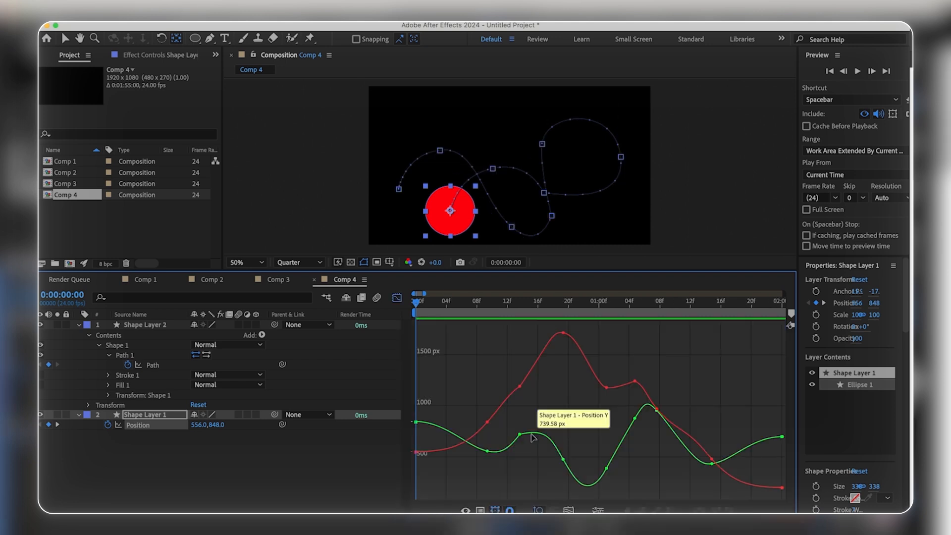
left_click(480, 510)
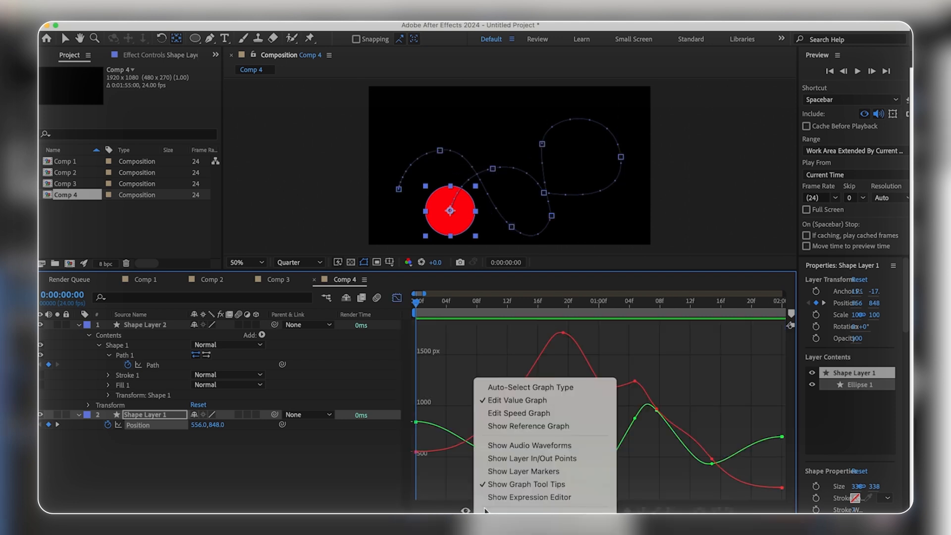
left_click(544, 412)
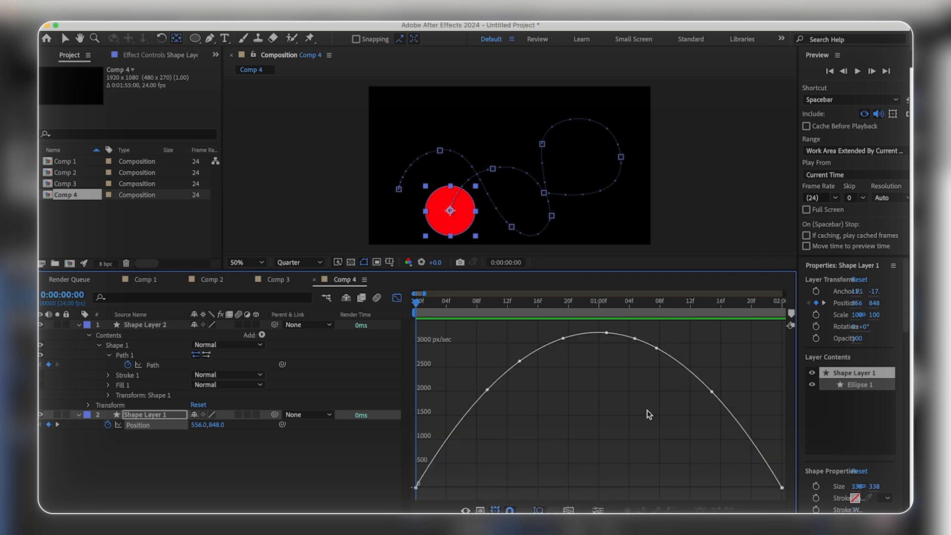
Step: Try lengthening the final Position keyframe's incoming ease and lowering a middle keyframe in the speed graph, undoing both
mouse_move(781, 489)
left_click(417, 487)
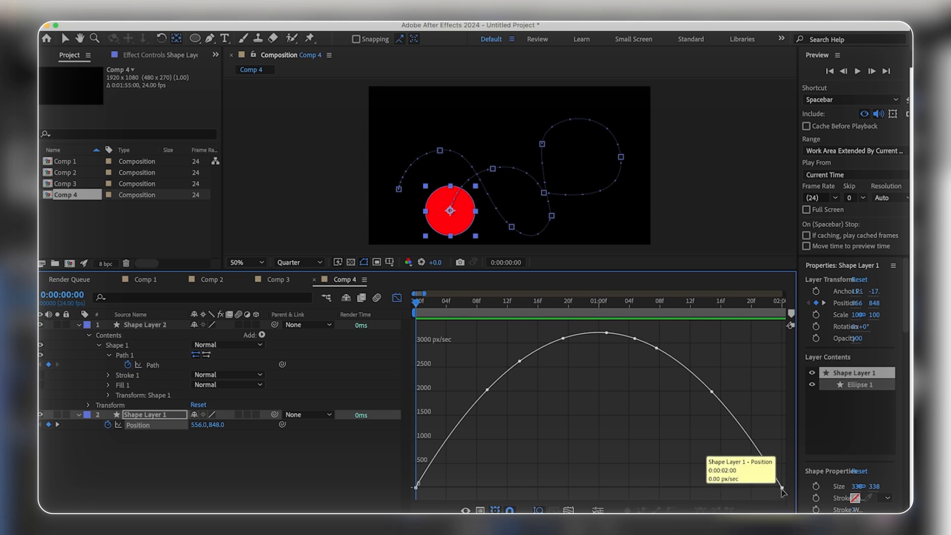
left_click(783, 489)
left_click_drag(722, 490, 642, 493)
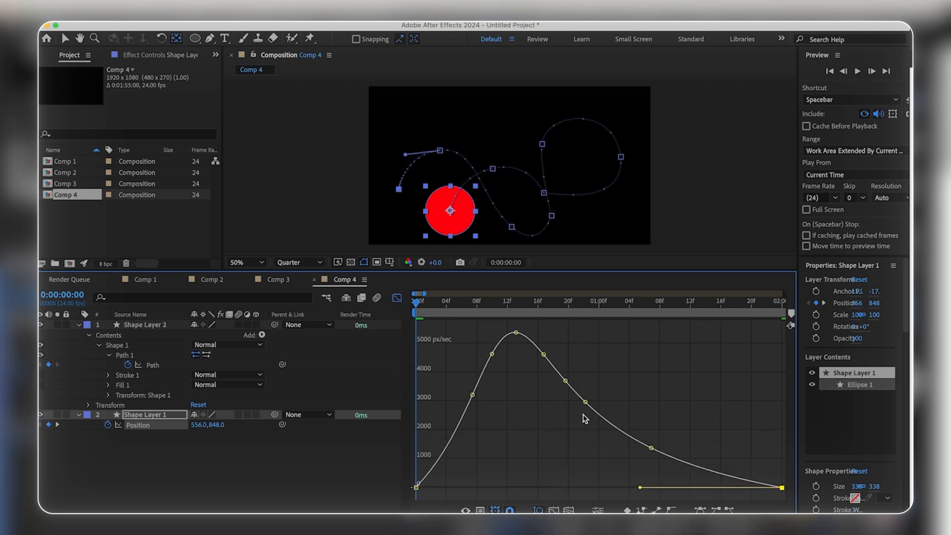
key("super+z")
left_click_drag(607, 334, 608, 485)
key("super+z")
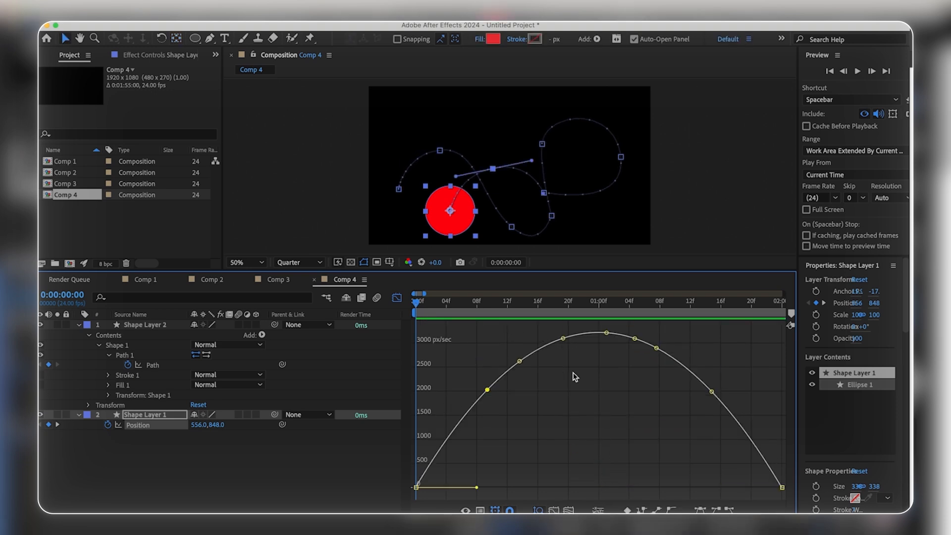
Step: Drop the second Position keyframe to zero speed at frame 9, extend its outgoing ease to about frame 20, and play back
left_click(484, 304)
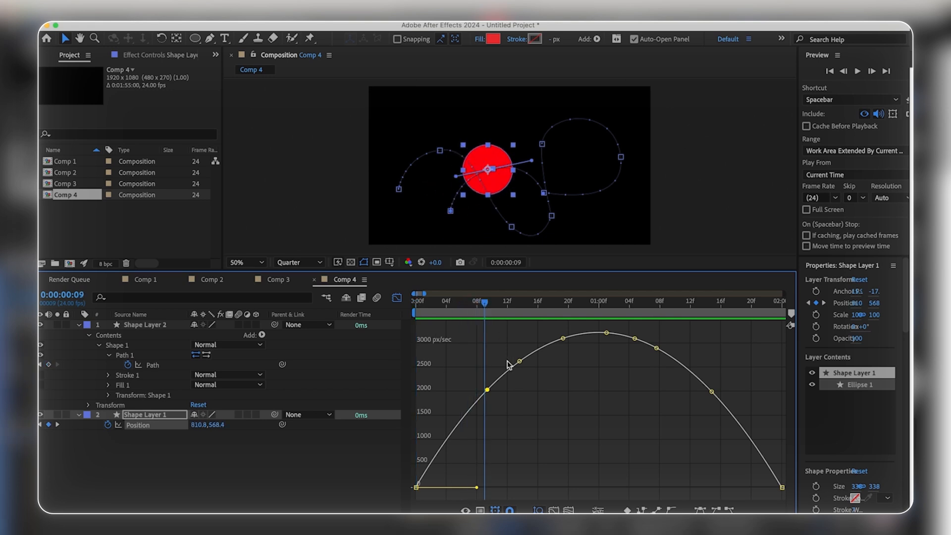
mouse_move(489, 392)
left_click_drag(488, 391, 455, 488)
left_click_drag(534, 488, 566, 487)
key("space")
key("space")
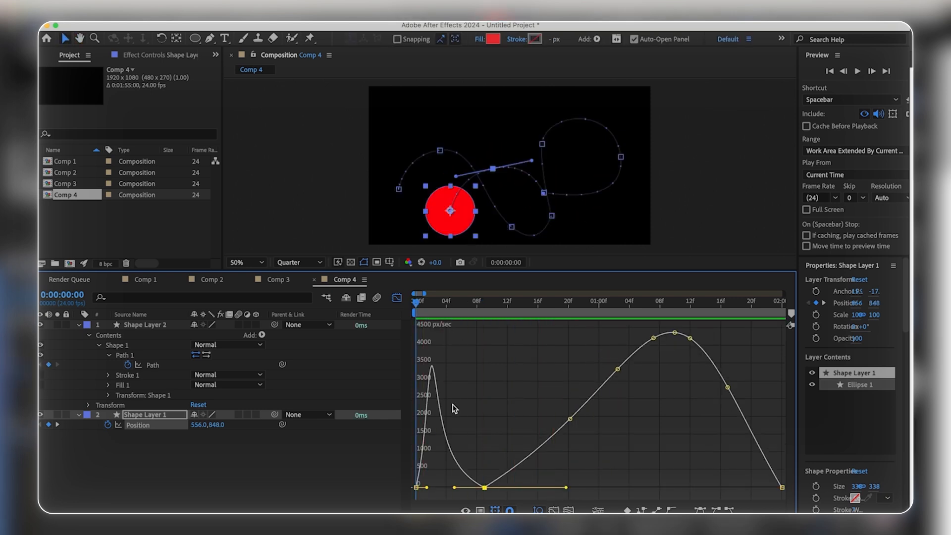
Step: Raise the frame 9 Position keyframe's speed to about 1400 px/sec and play back the motion
left_click_drag(485, 488, 489, 443)
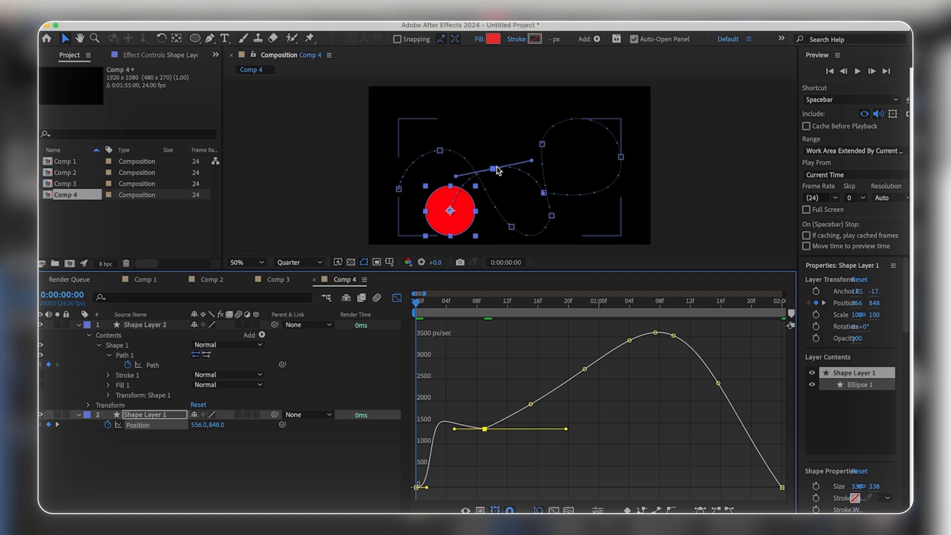
key("space")
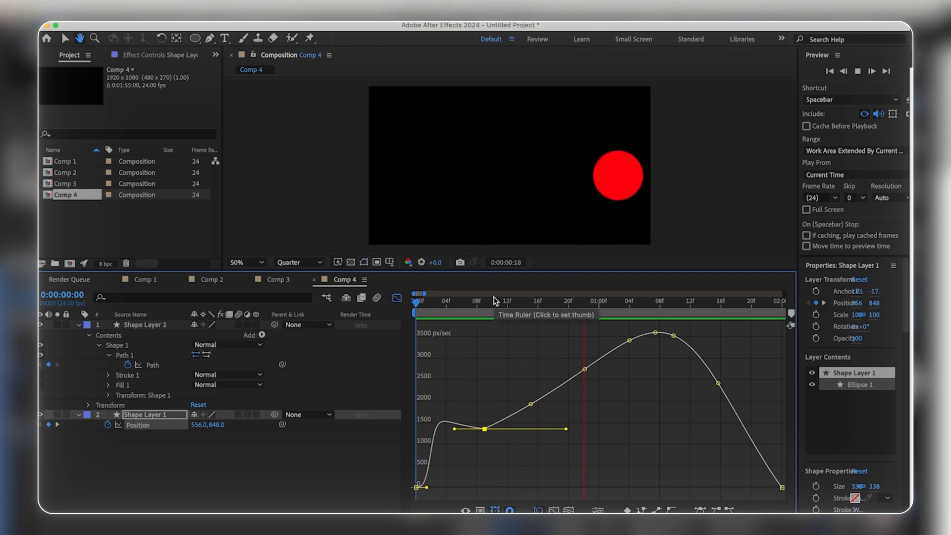
key("space")
Step: Lower a middle Position keyframe to about 1400 px/sec near 1 second 2 frames, widen its ease both ways, and scrub the start
left_click_drag(520, 363, 607, 393)
left_click(618, 367)
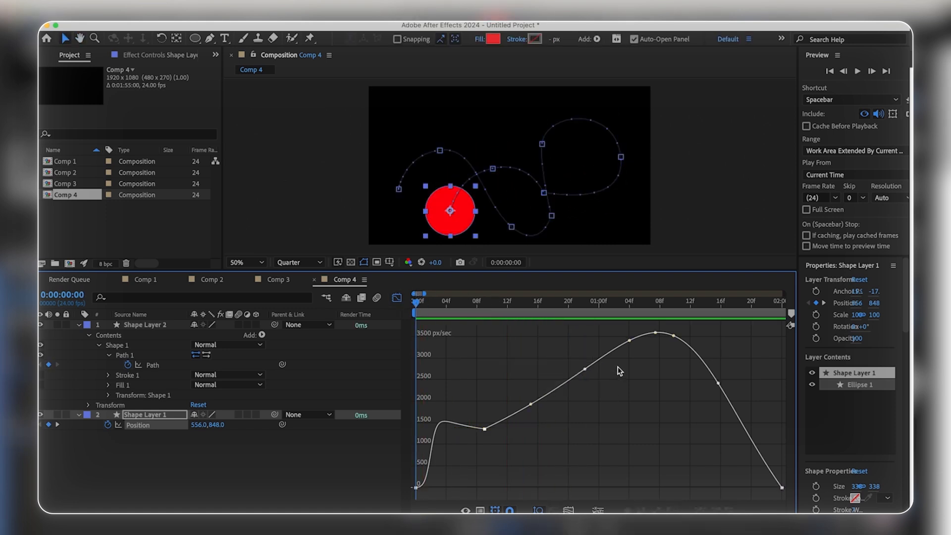
left_click_drag(510, 367, 610, 430)
left_click(626, 391)
left_click_drag(630, 345, 550, 427)
left_click_drag(641, 455, 683, 453)
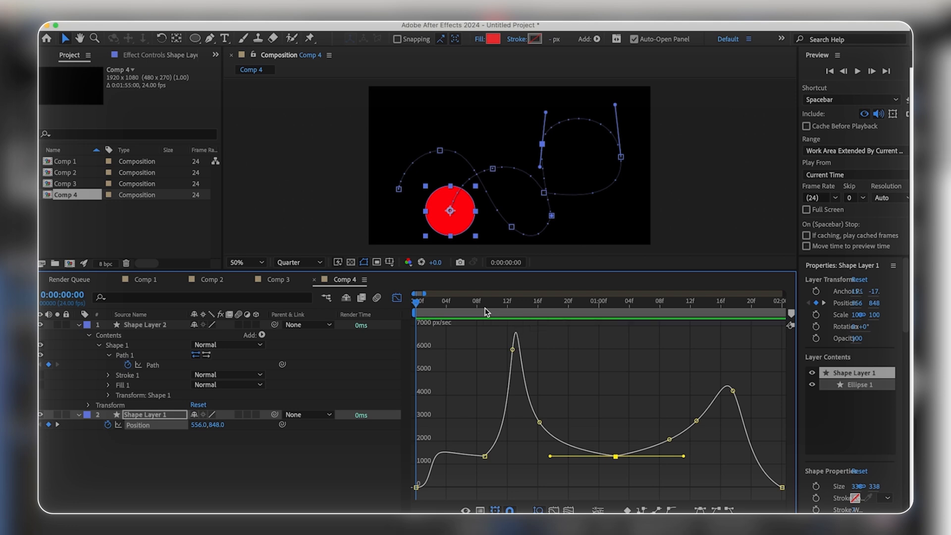
left_click_drag(477, 309, 418, 306)
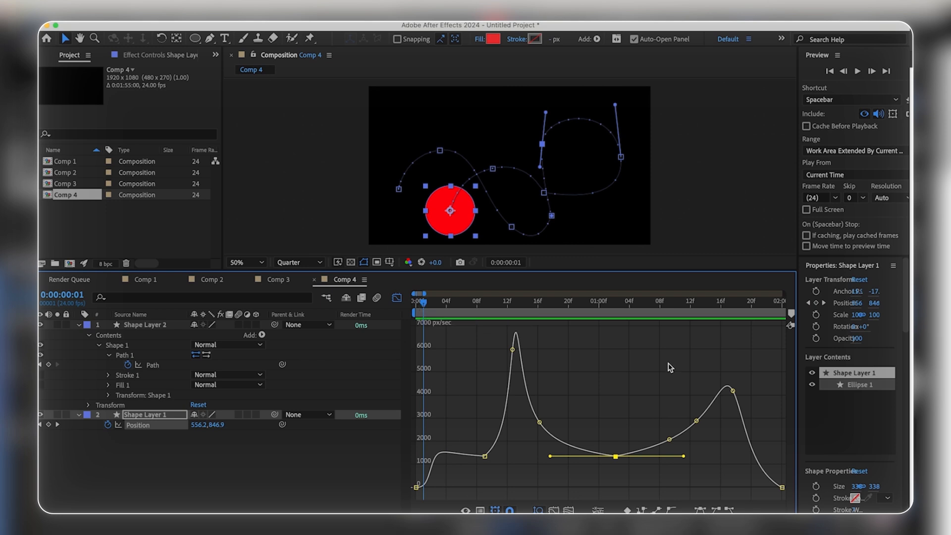
Step: Lower the late Position keyframe near 1 second 15 frames to about 1200 px/sec with wide easing on both sides, and play back the motion
left_click(647, 360)
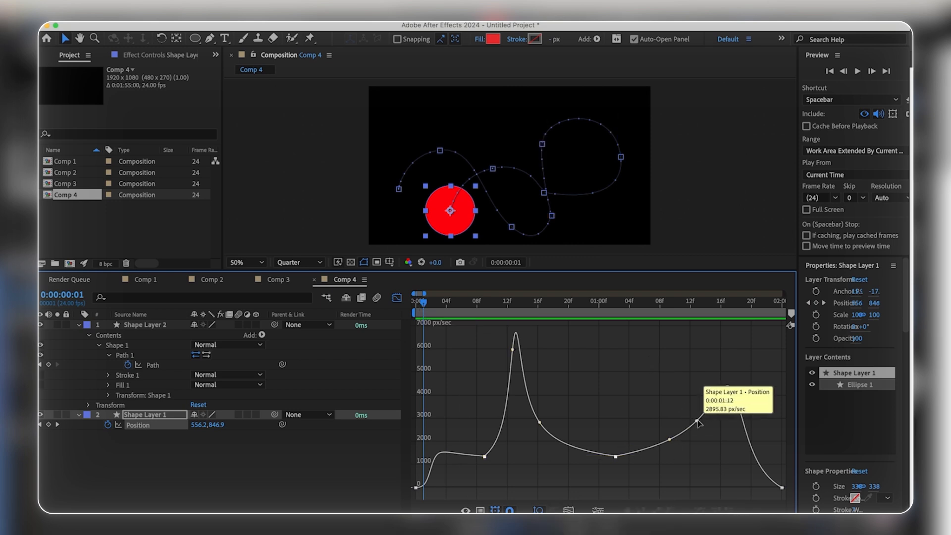
scroll(688, 416, "right", 4)
left_click_drag(639, 392, 623, 468)
key("space")
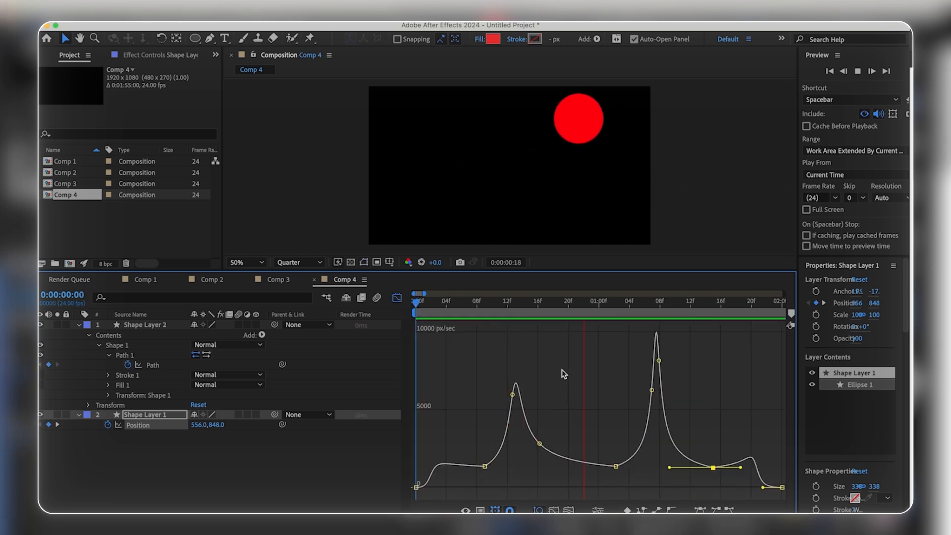
key("space")
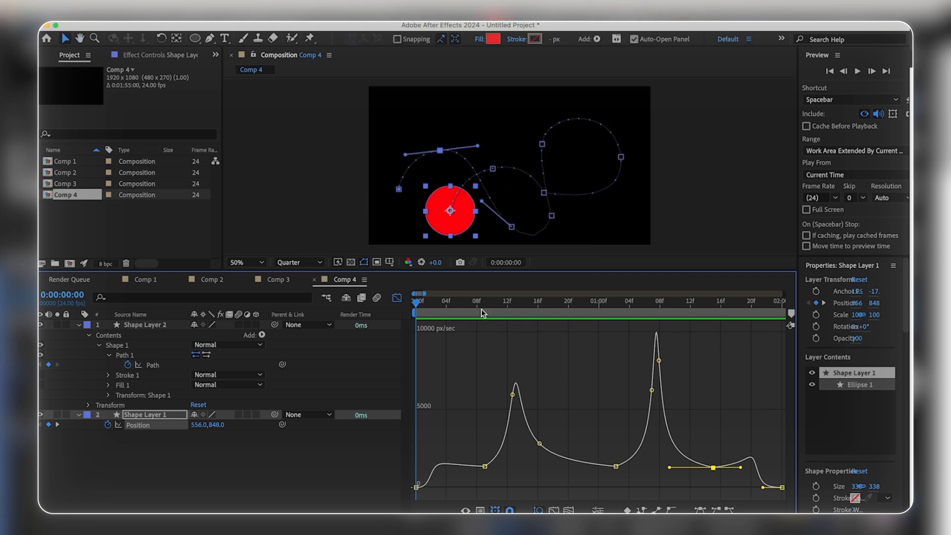
key("space")
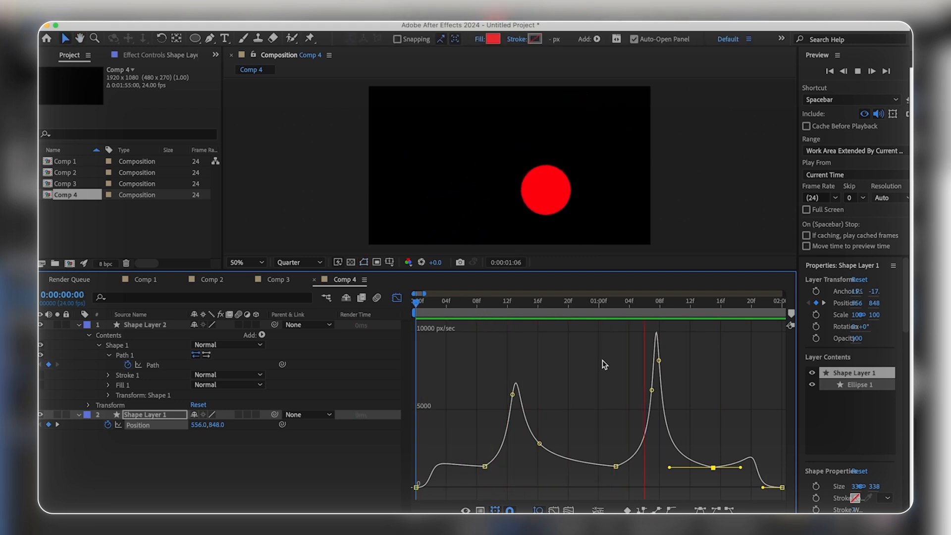
key("space")
key("space")
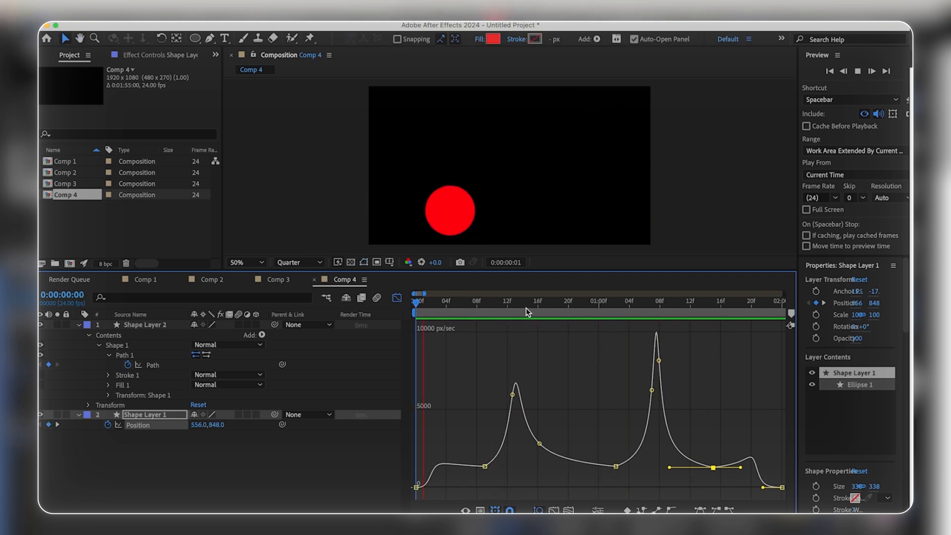
key("space")
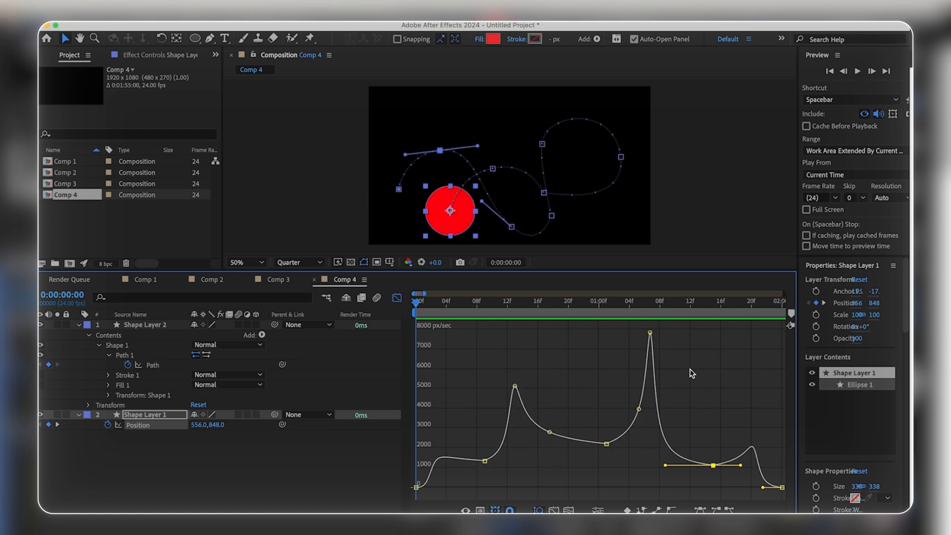